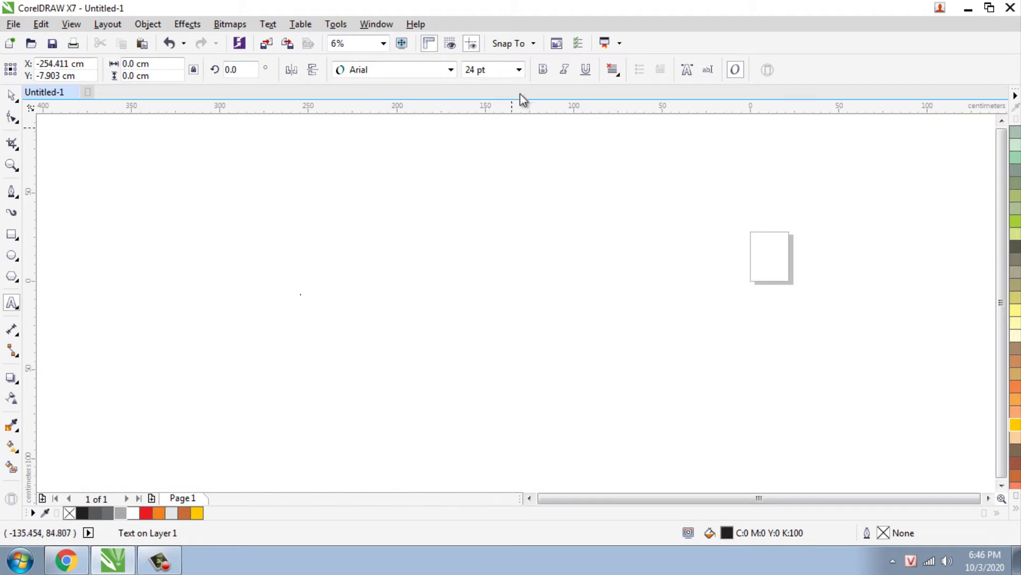
Add the artistic text 2021 at 200 pt and enlarge it to about 143 cm wide.
left_click(519, 69)
left_click(476, 288)
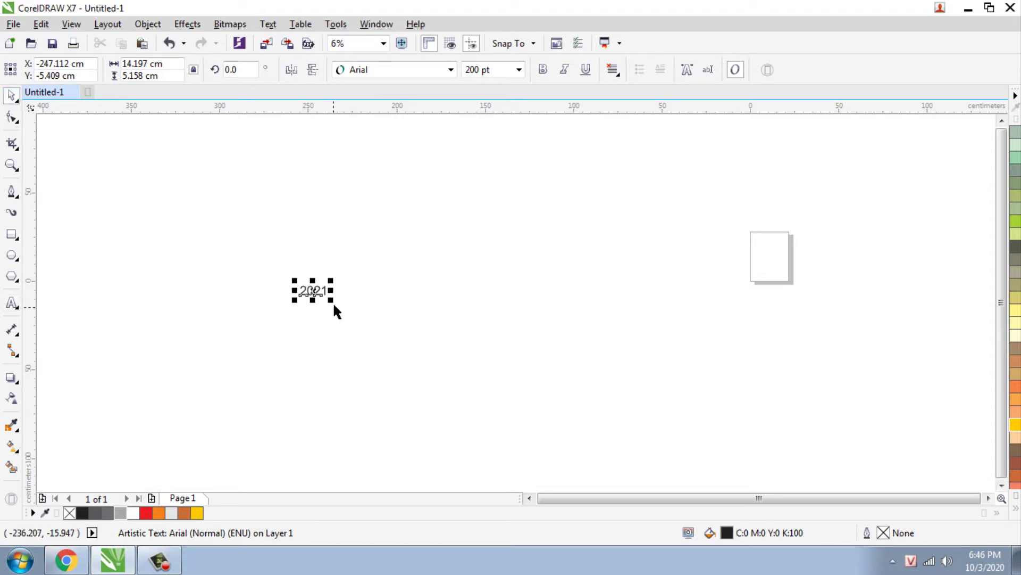
left_click_drag(332, 301, 449, 345)
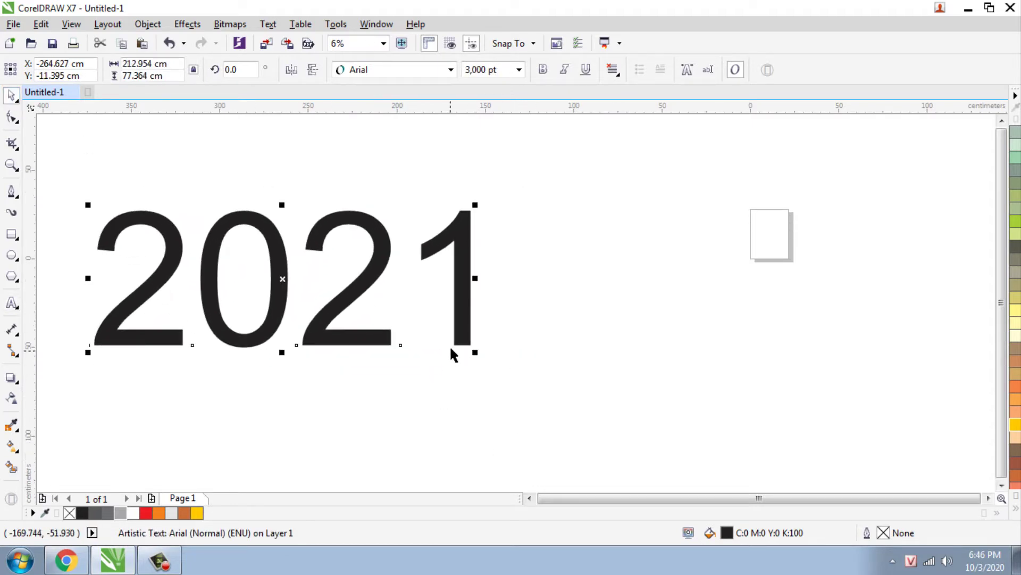
left_click_drag(449, 244, 545, 222)
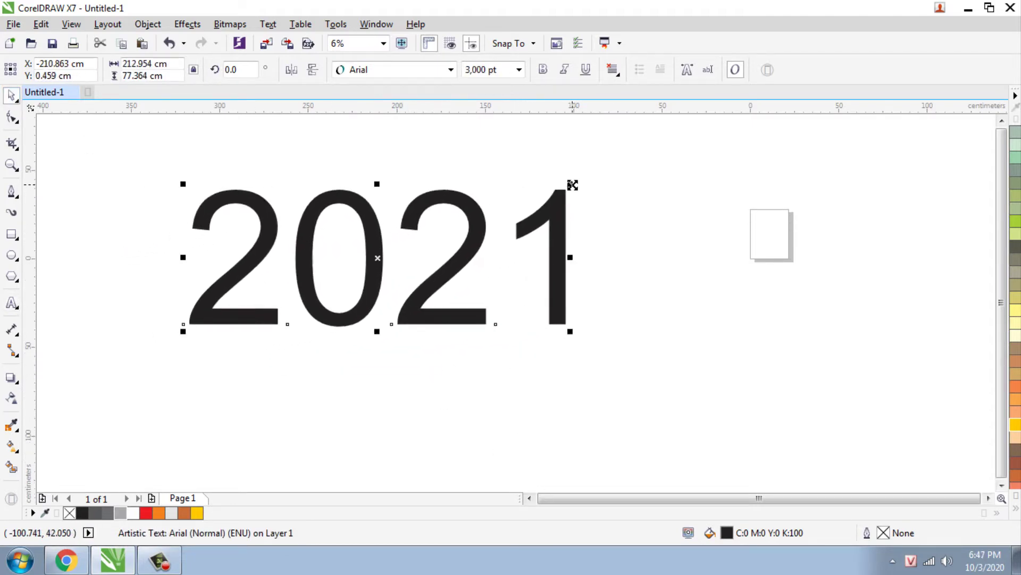
left_click_drag(569, 184, 569, 209)
scroll(373, 231, "up", 1)
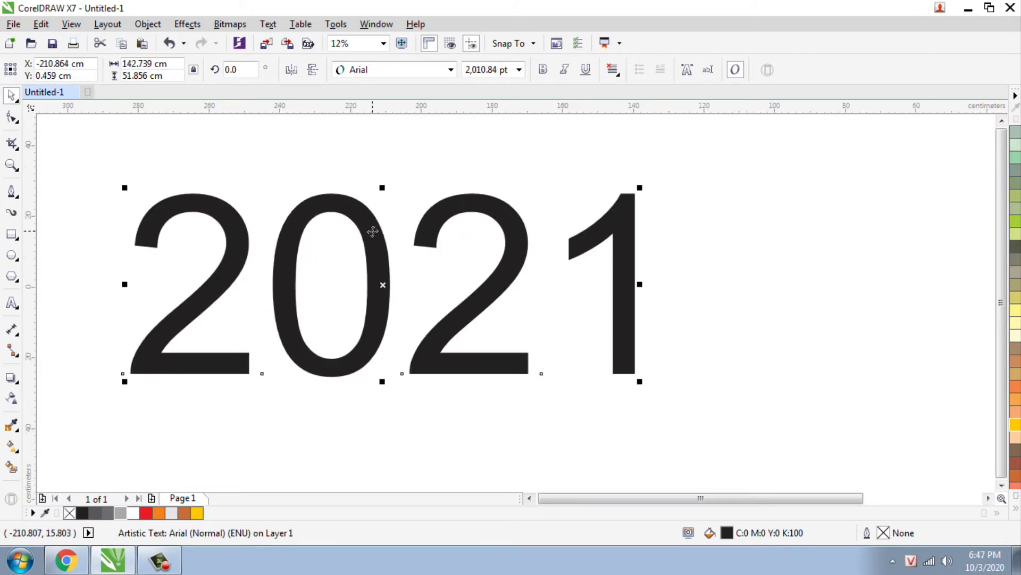
Set the 2021 text in the UTM HelvetIns font with no fill and a black outline.
left_click(451, 69)
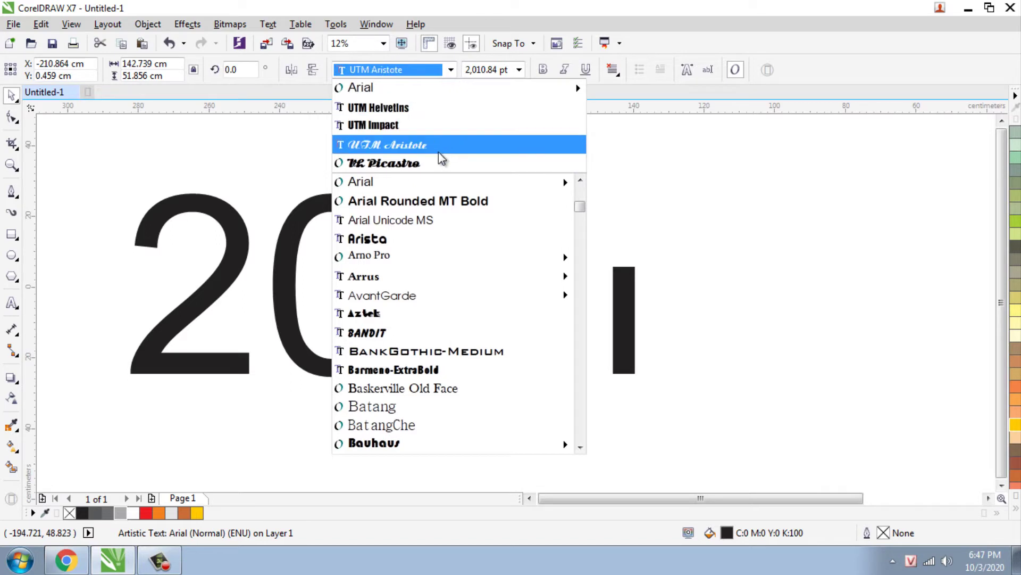
left_click(417, 113)
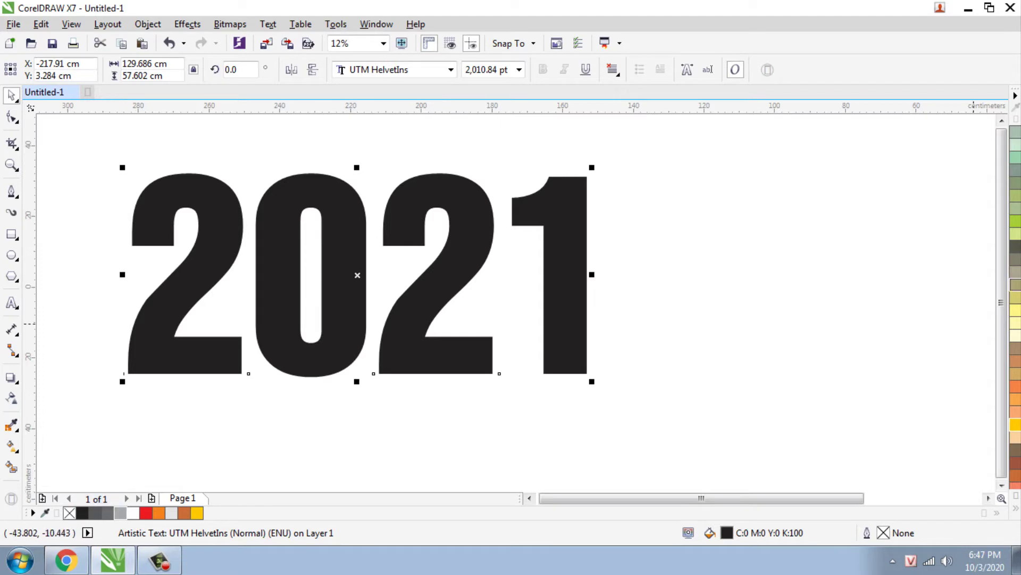
left_click(1015, 512)
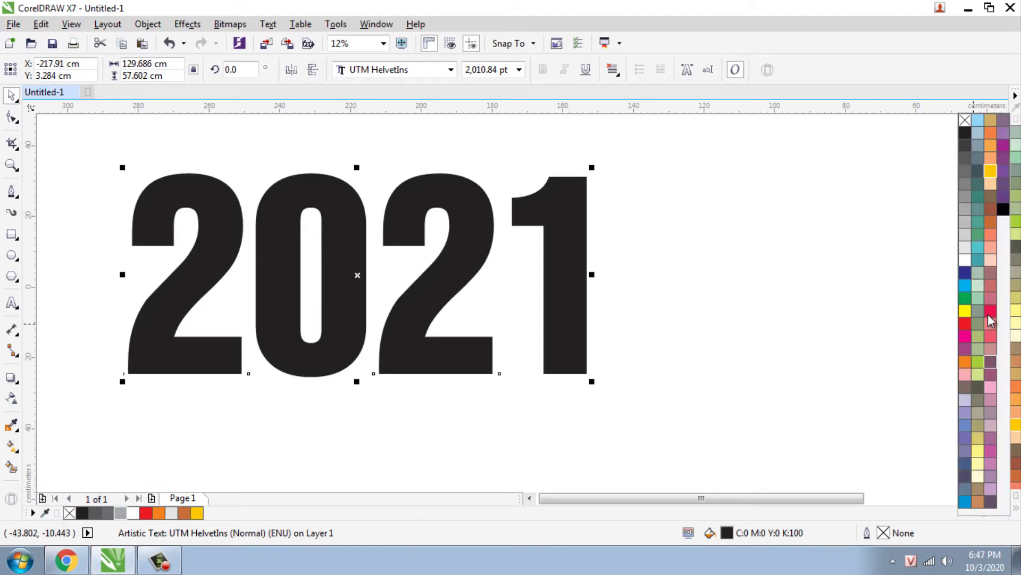
left_click(964, 121)
right_click(966, 133)
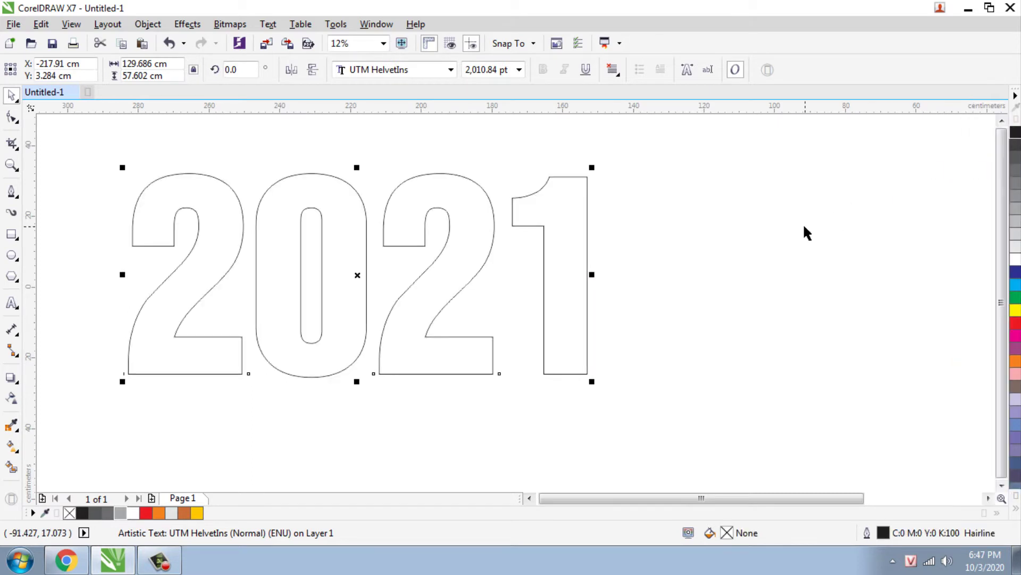
scroll(589, 335, "down", 1)
scroll(542, 316, "up", 1)
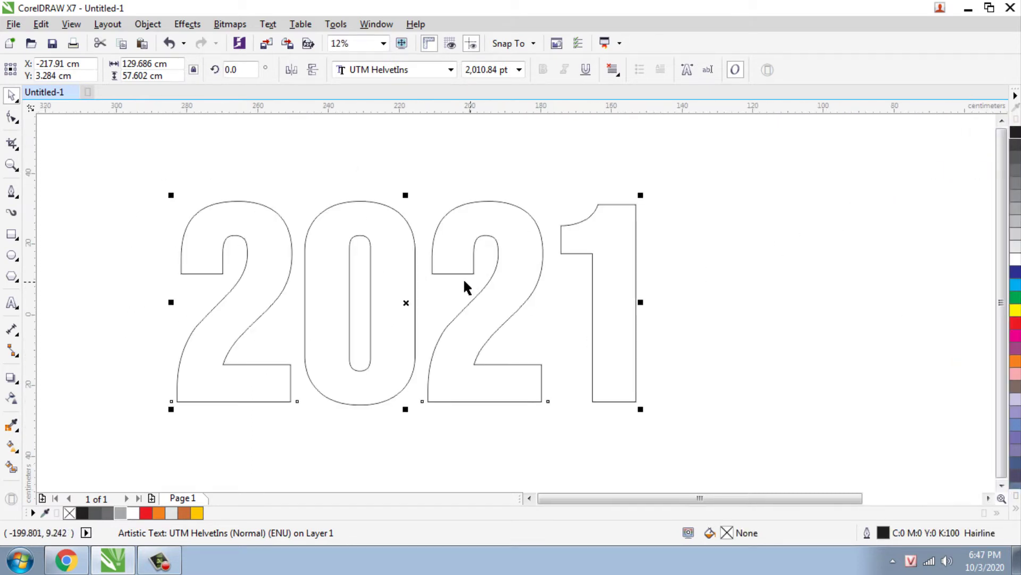
Break the 2021 artistic text apart into separate digits.
left_click(148, 24)
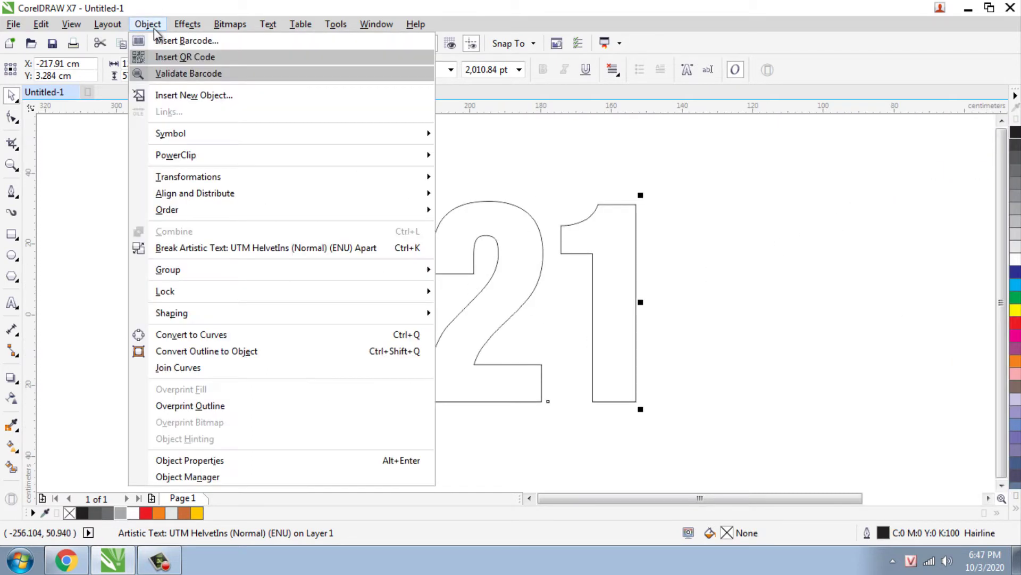
left_click(179, 248)
left_click(454, 161)
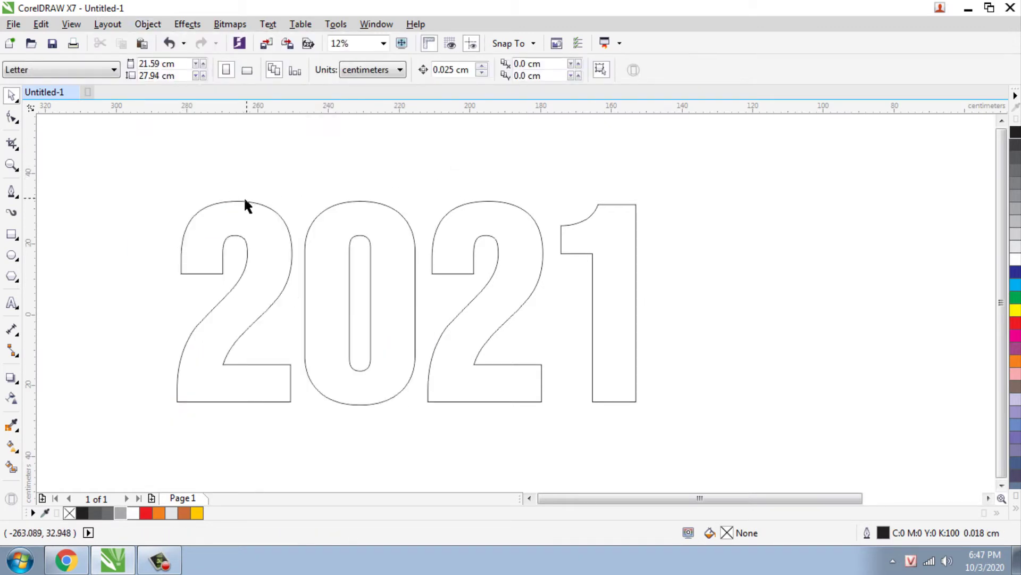
Draw a circle about 7.4 cm in diameter across the top edge of the first 2.
left_click(16, 257)
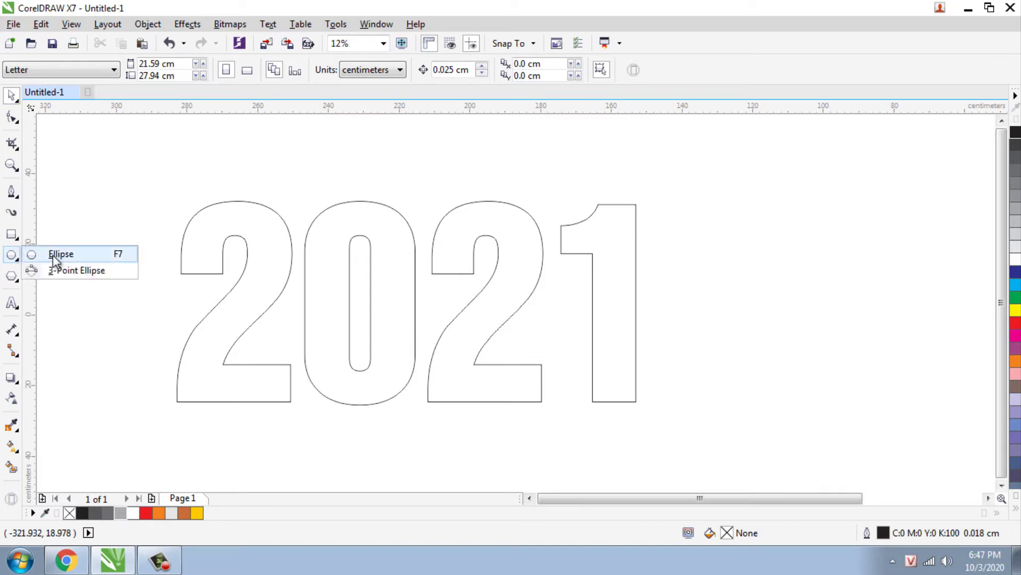
left_click(53, 255)
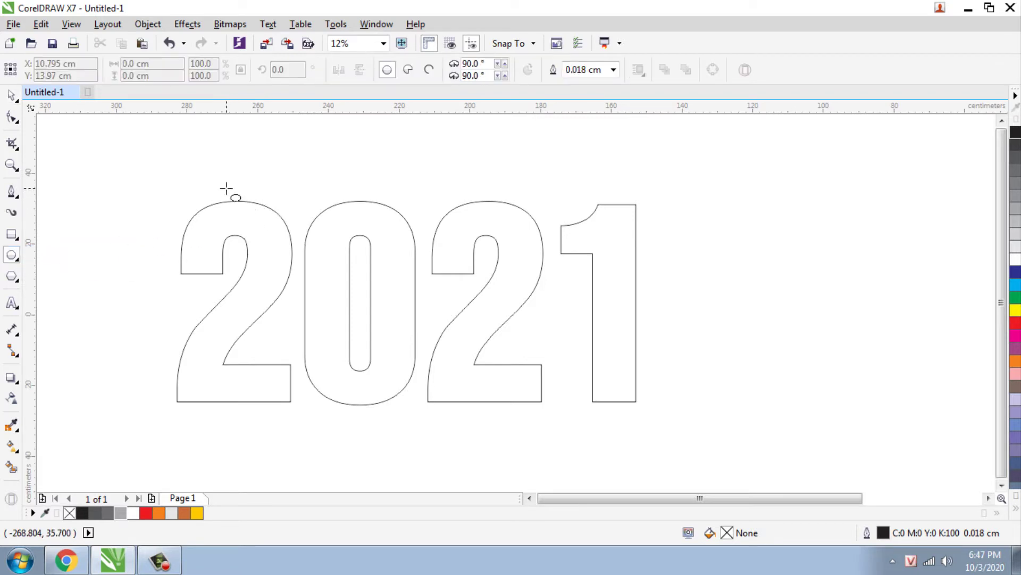
left_click_drag(226, 188, 250, 209)
left_click(11, 95)
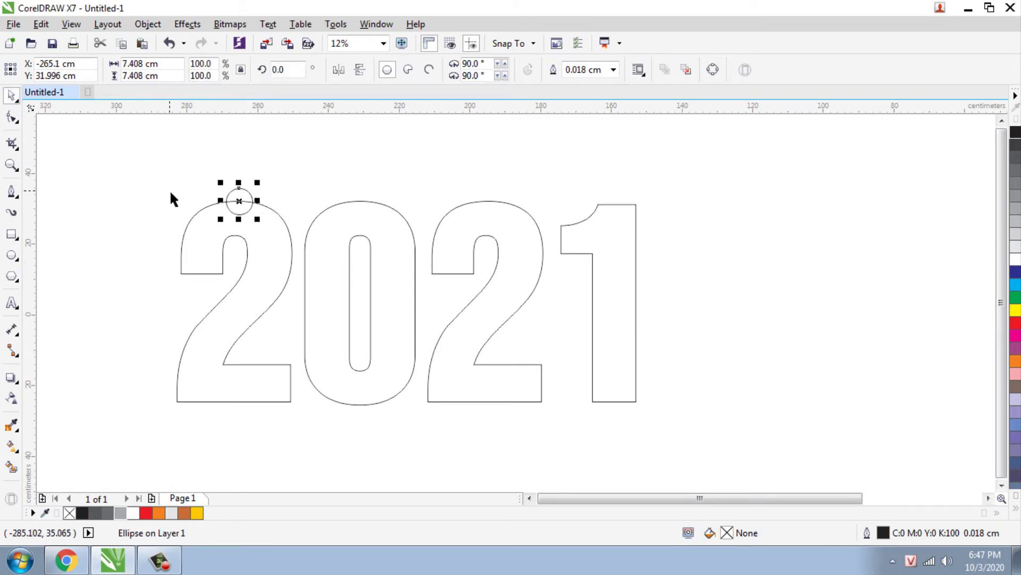
Apply a one-step inside contour with a 1.5 cm offset to the circle.
scroll(221, 201, "up", 1)
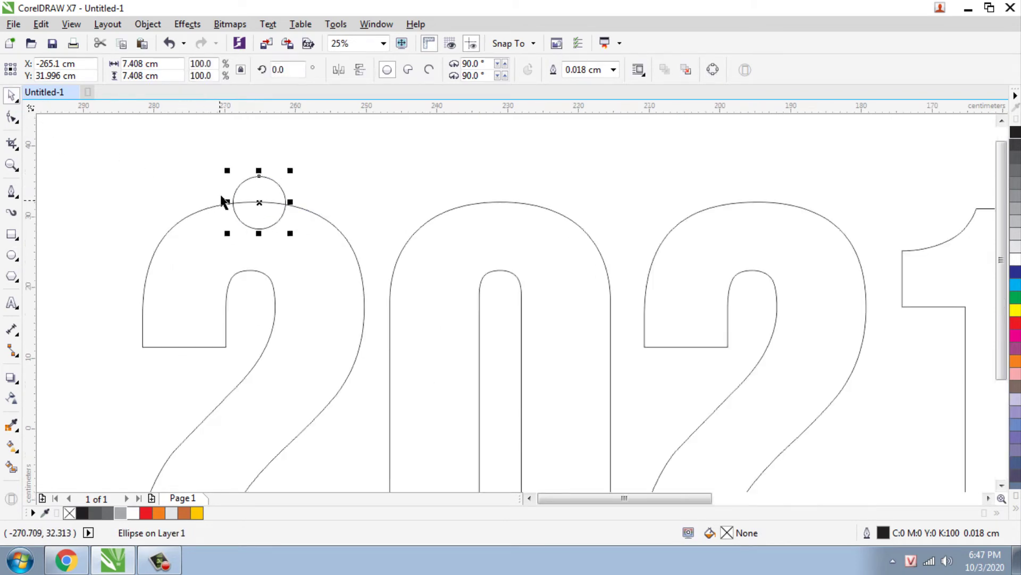
left_click(188, 24)
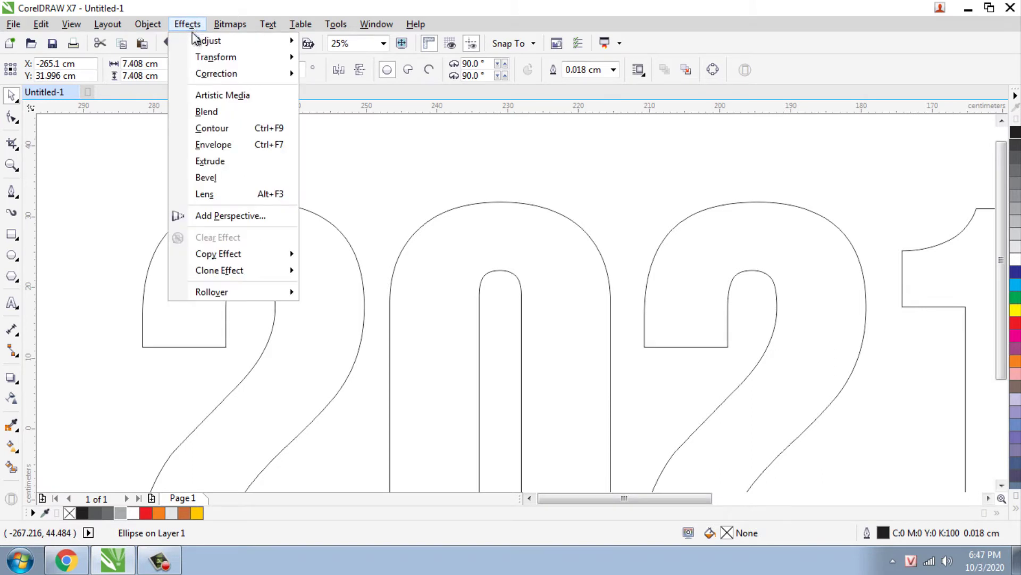
left_click(209, 128)
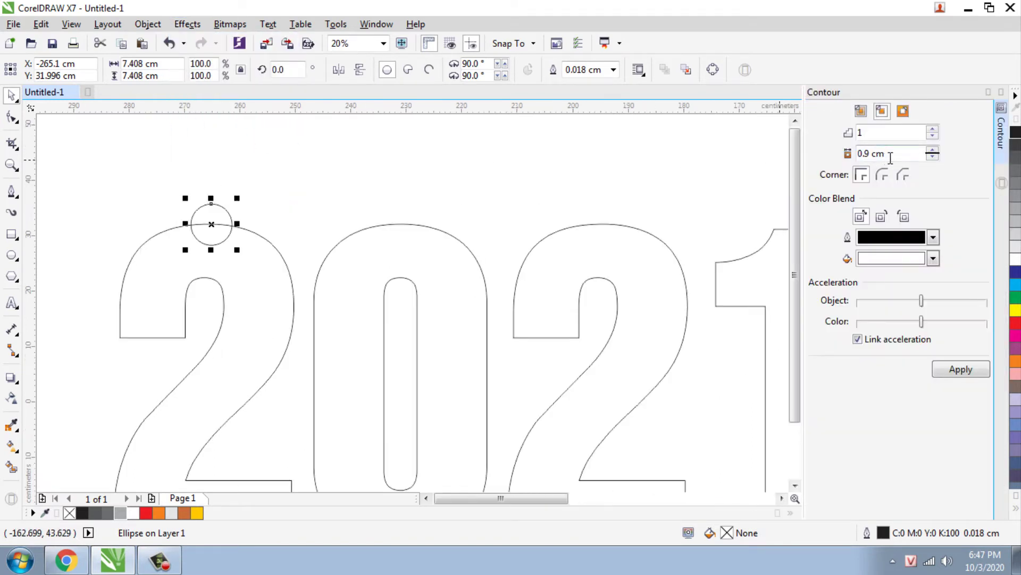
left_click_drag(894, 153, 834, 177)
type("1.5")
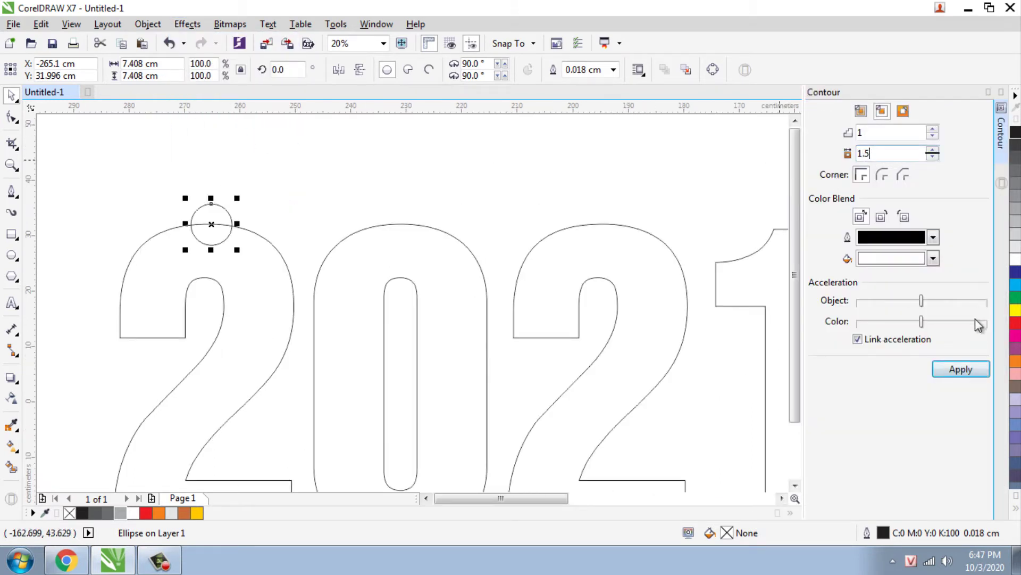
left_click(961, 368)
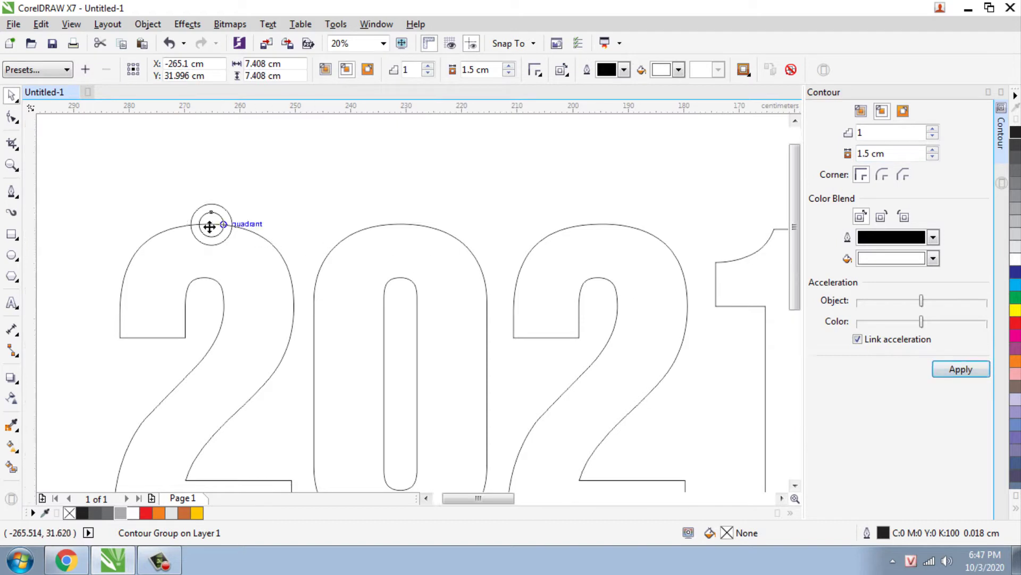
scroll(209, 221, "up", 1)
scroll(282, 212, "down", 1)
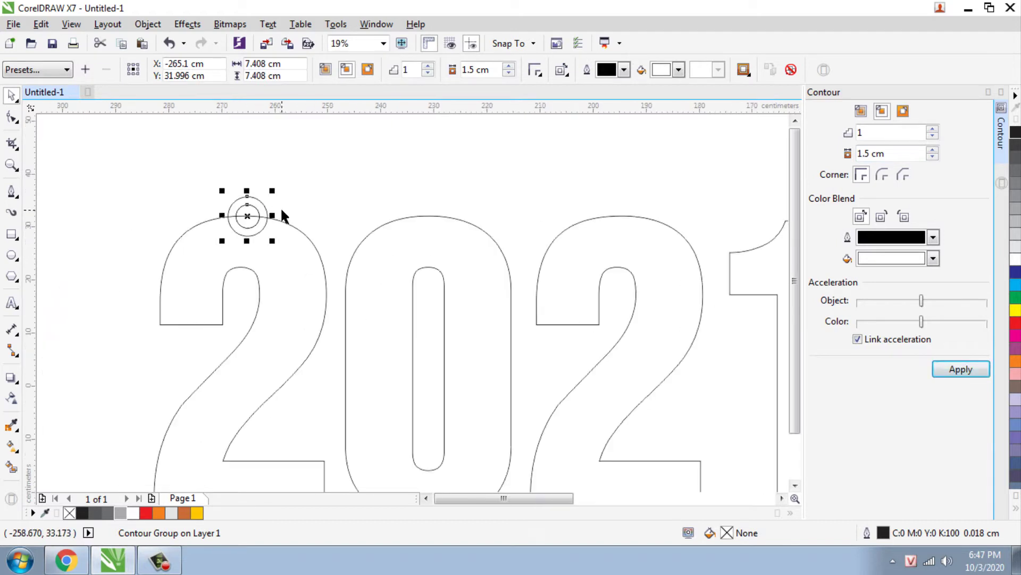
left_click(1002, 93)
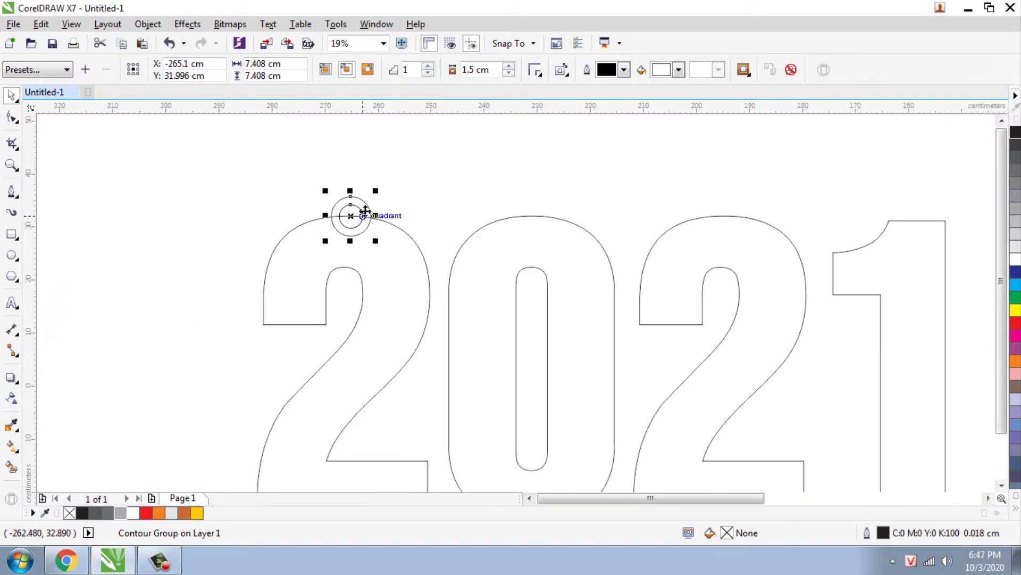
Break the circle's contour group apart into two separate circles.
left_click(148, 24)
left_click(193, 248)
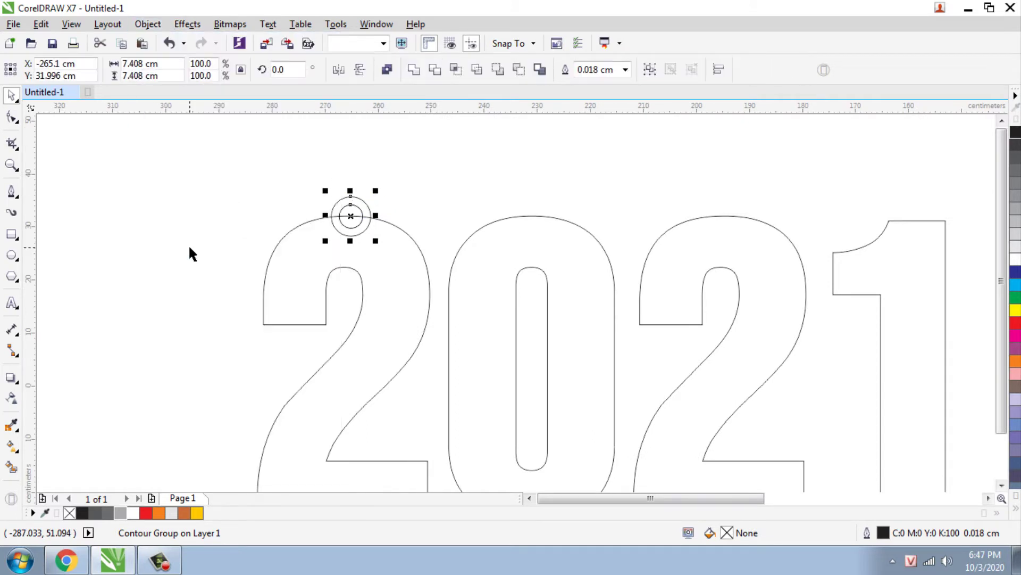
left_click(296, 176)
Align the two circles and the first 2 on their horizontal centers.
scroll(298, 177, "down", 1)
left_click_drag(217, 151, 388, 392)
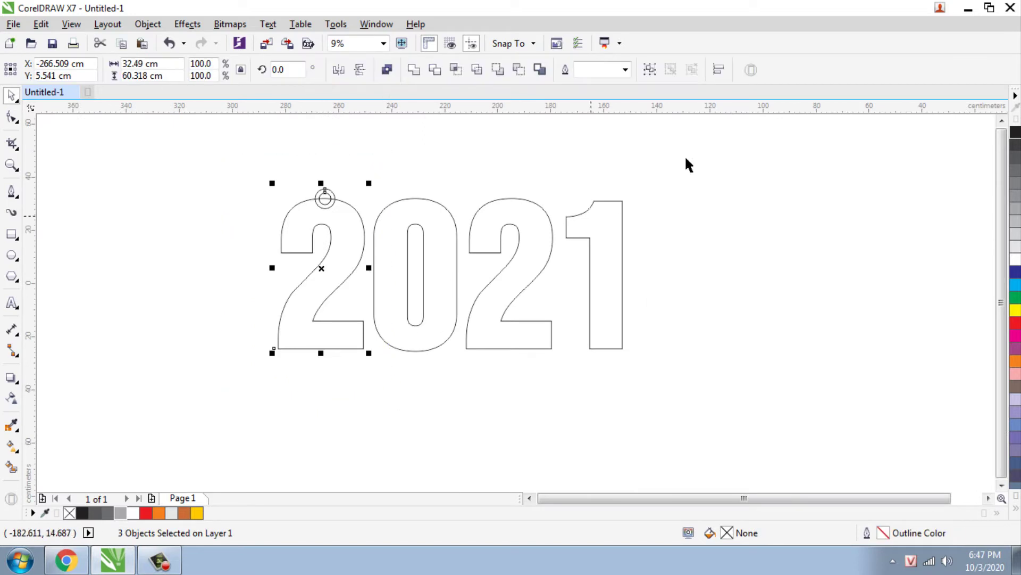
left_click(719, 69)
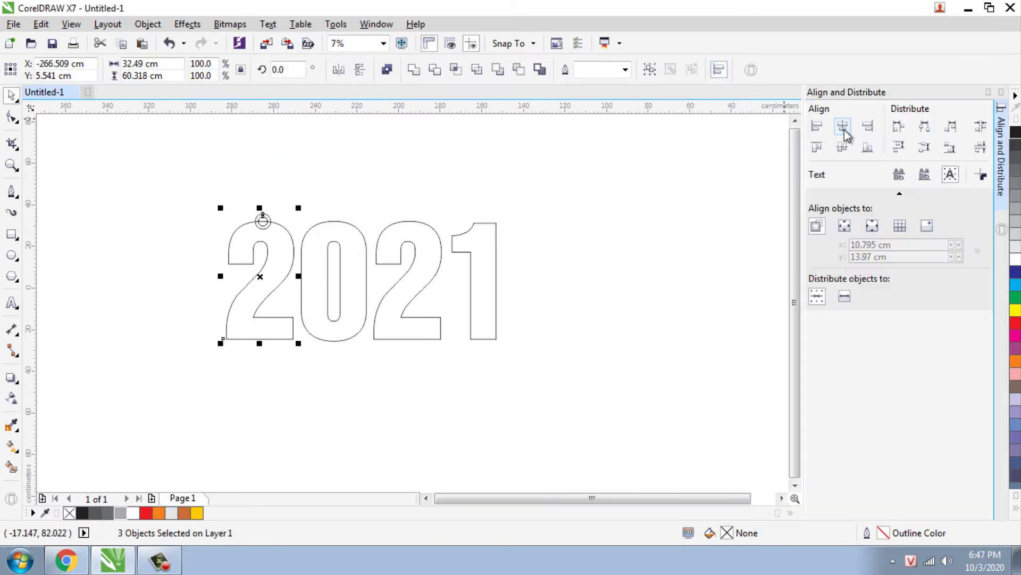
left_click(844, 126)
left_click(540, 173)
scroll(248, 224, "up", 2)
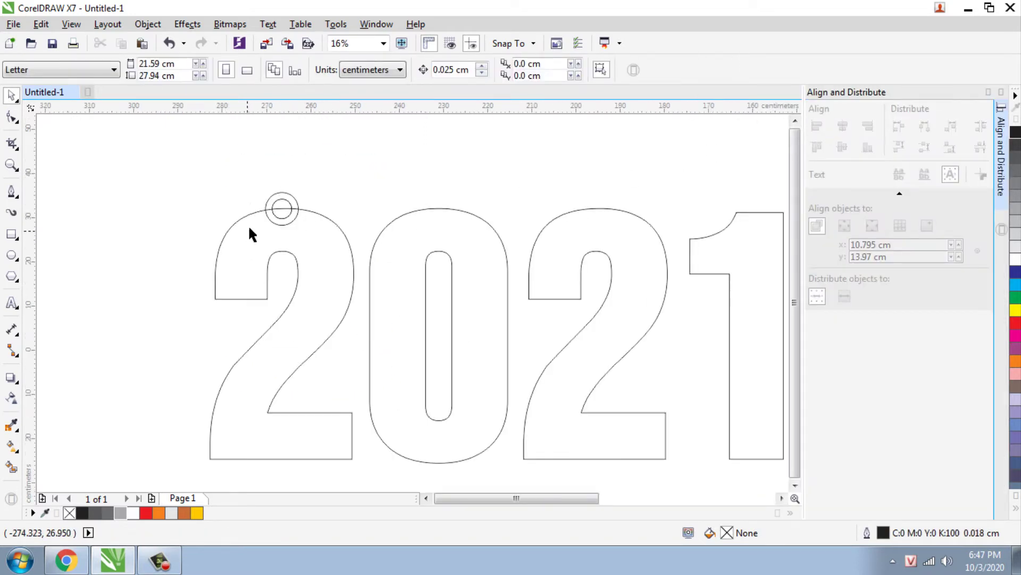
Copy the two circles onto the top of the 0 and center them horizontally with that digit.
left_click_drag(239, 177, 433, 212)
left_click_drag(356, 166, 523, 461)
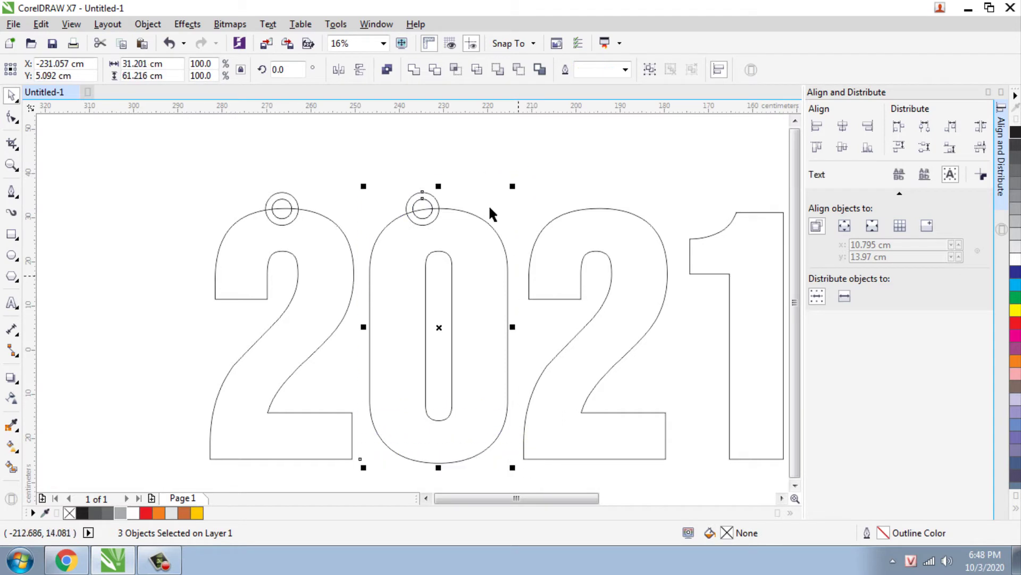
left_click(843, 125)
Copy the two circles onto the top of the second 2 and center them horizontally with that digit.
scroll(280, 223, "down", 1)
left_click_drag(335, 198, 487, 212)
scroll(372, 222, "up", 1)
left_click_drag(424, 183, 588, 477)
left_click(842, 126)
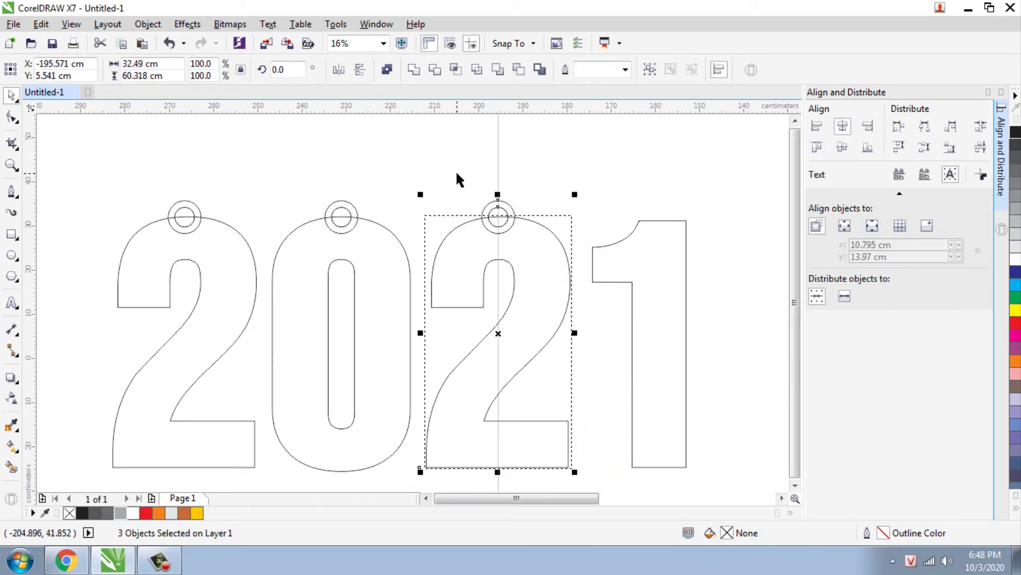
Copy the pair of circles from the second 2 onto the top edge of the 1.
left_click_drag(457, 179, 545, 253)
left_click_drag(499, 224, 662, 225)
left_click(639, 175)
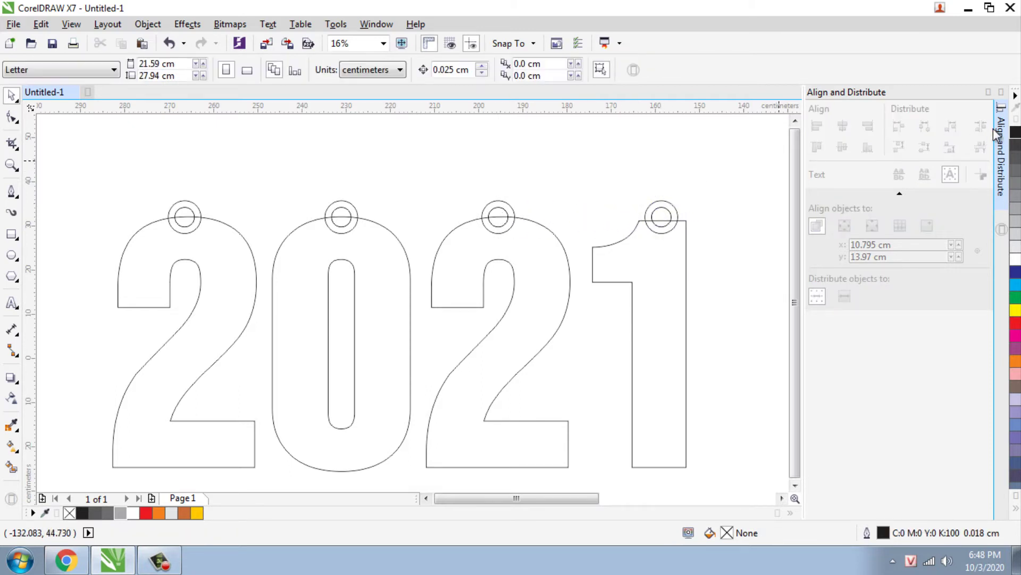
left_click(998, 134)
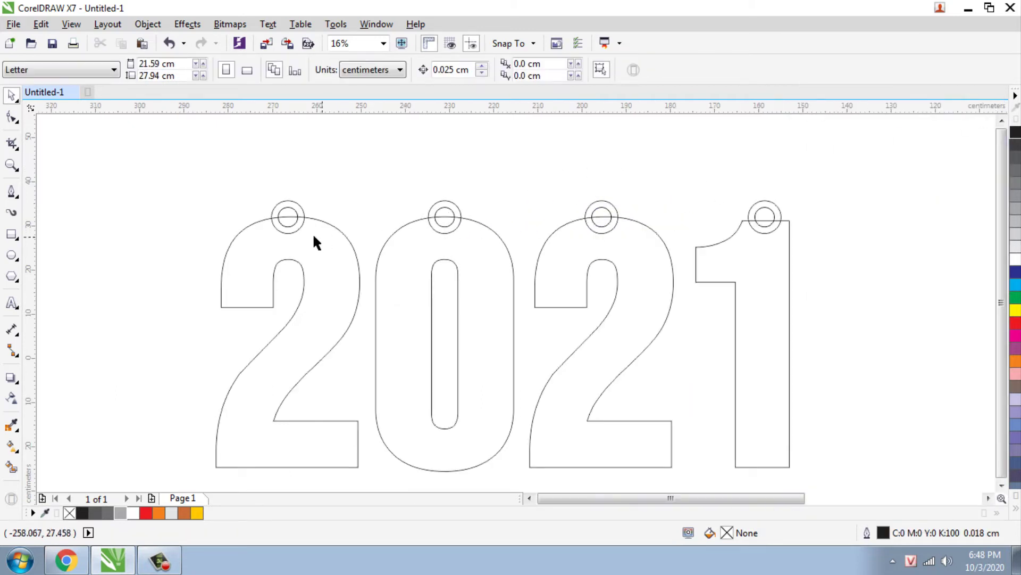
Weld the outer circle to the first 2, leaving the inner circle as a hole.
scroll(303, 220, "up", 2)
left_click(301, 207)
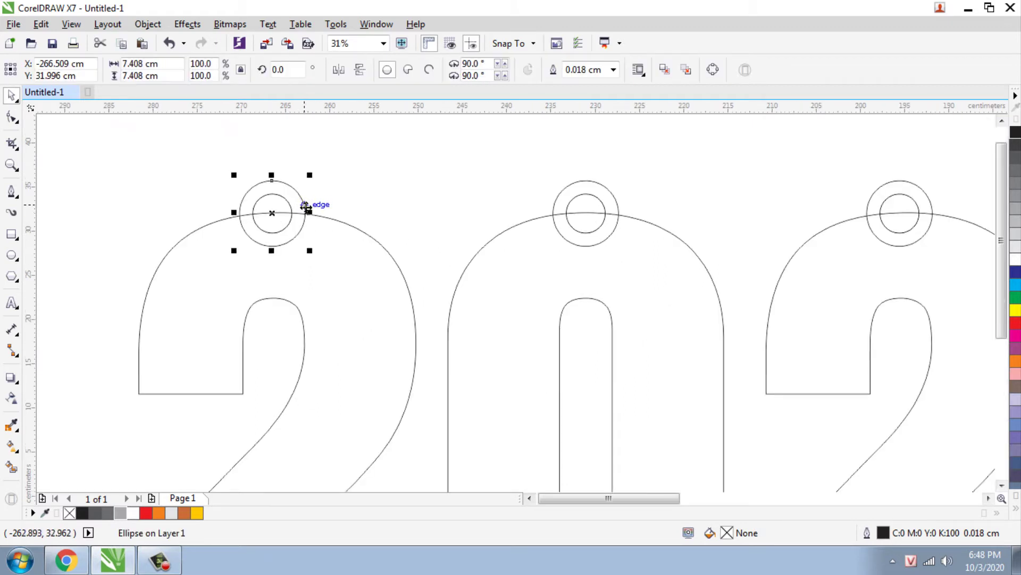
left_click(354, 238, "shift")
left_click(414, 71)
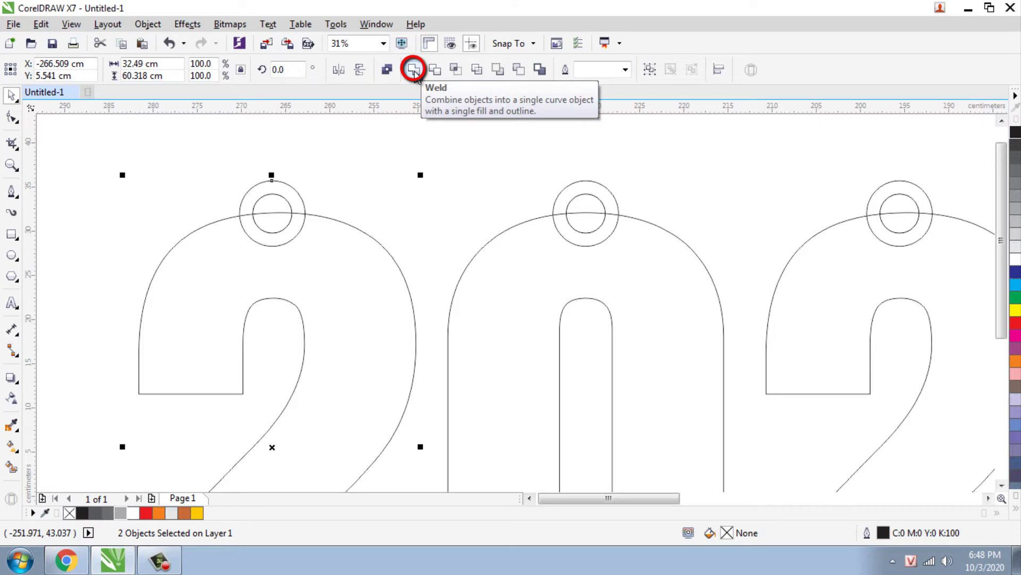
left_click(415, 70)
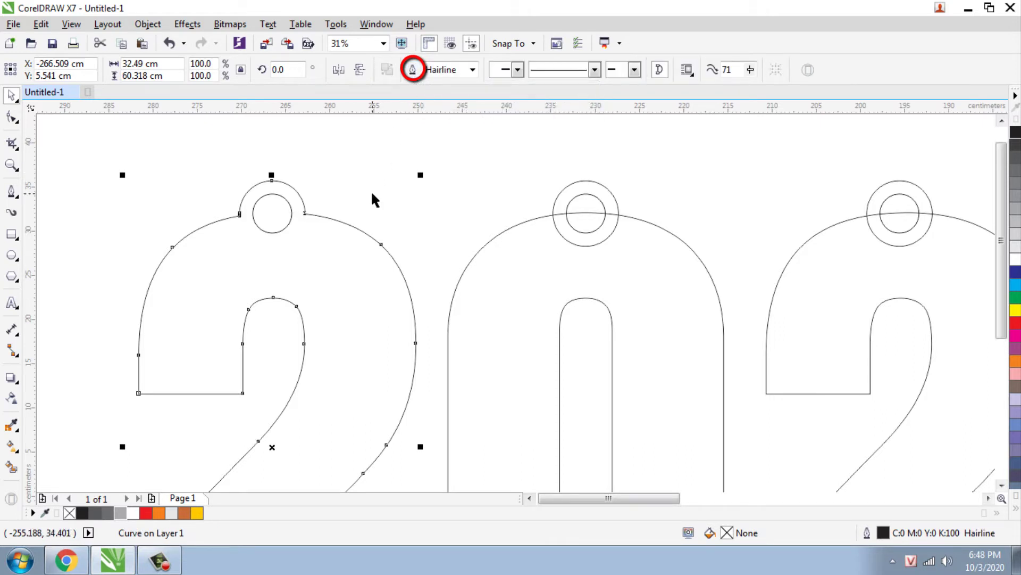
Weld the outer circle to the 0, keeping its inner circle separate.
scroll(372, 190, "down", 2)
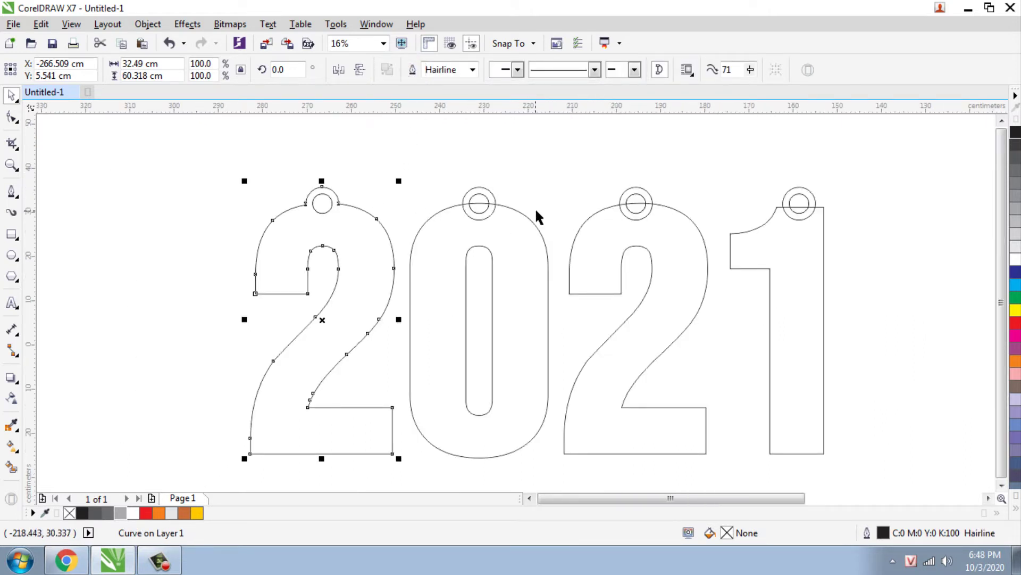
scroll(539, 217, "up", 2)
left_click(493, 187)
left_click(534, 241, "shift")
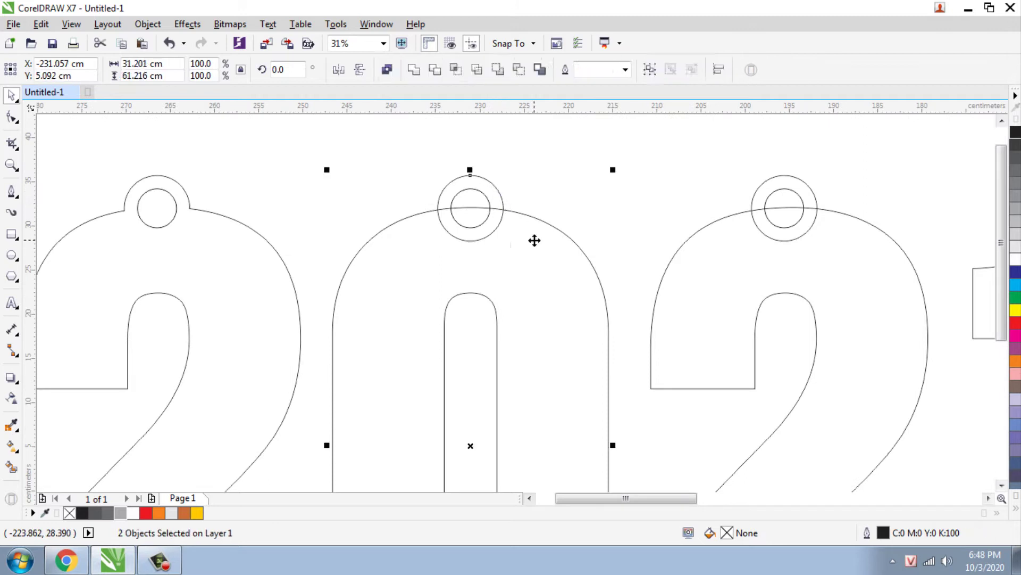
left_click(415, 70)
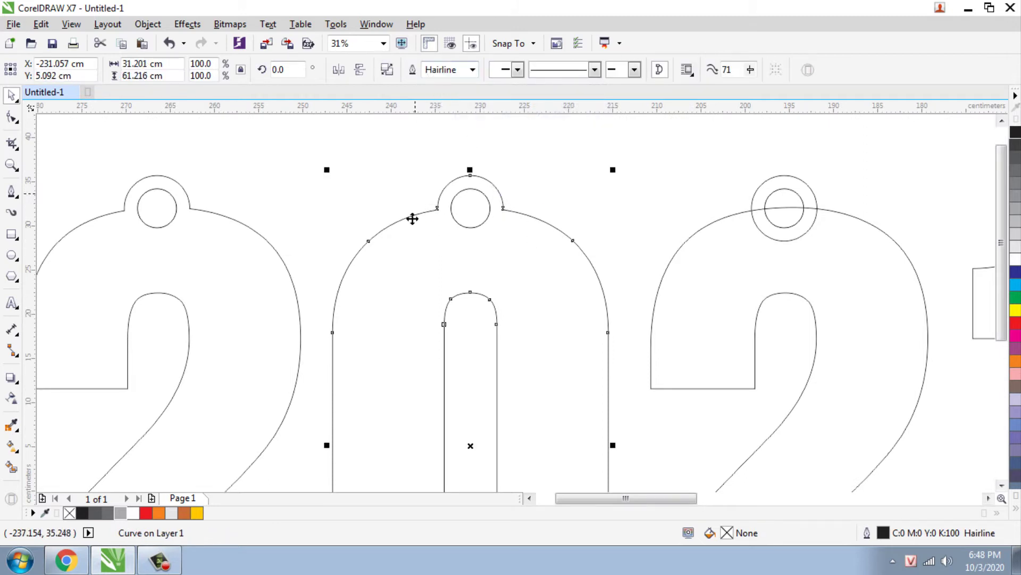
Weld the outer circle to the second 2, leaving its inner circle separate.
scroll(413, 218, "down", 2)
left_click(613, 207)
scroll(612, 208, "up", 2)
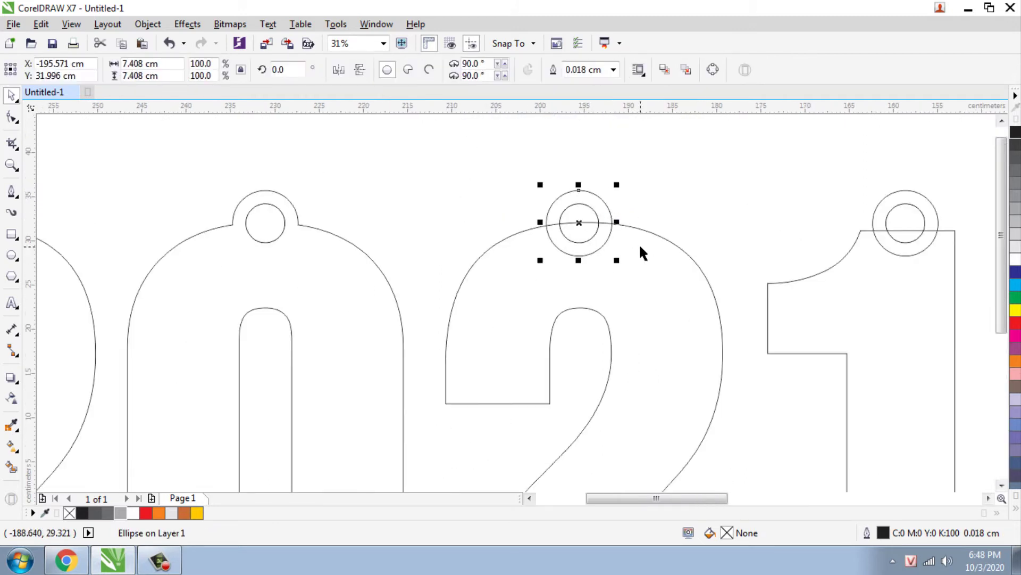
left_click(638, 229, "shift")
left_click(414, 69)
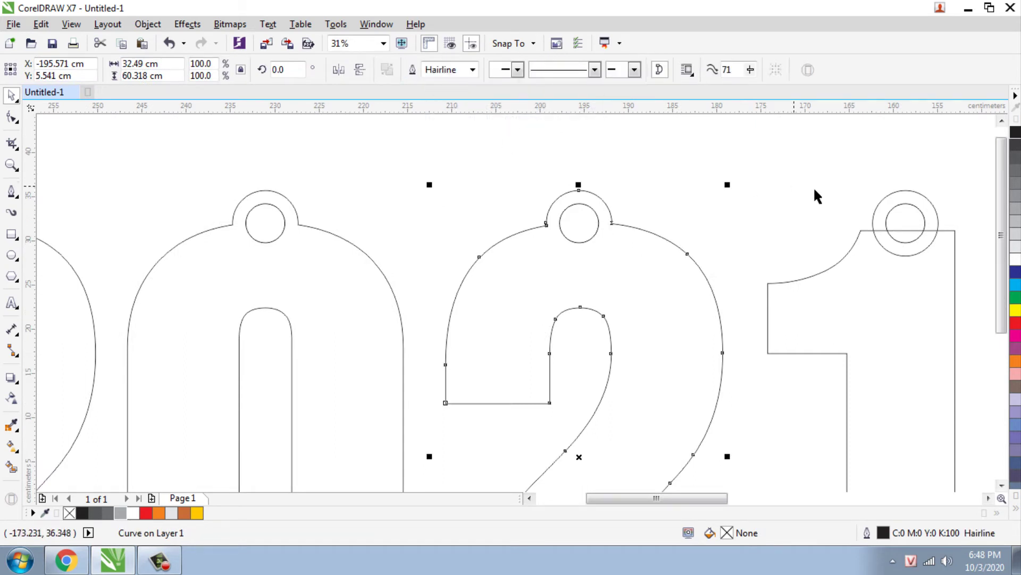
Weld the outer circle to the 1, leaving its inner circle separate.
left_click(877, 206)
left_click(851, 243, "shift")
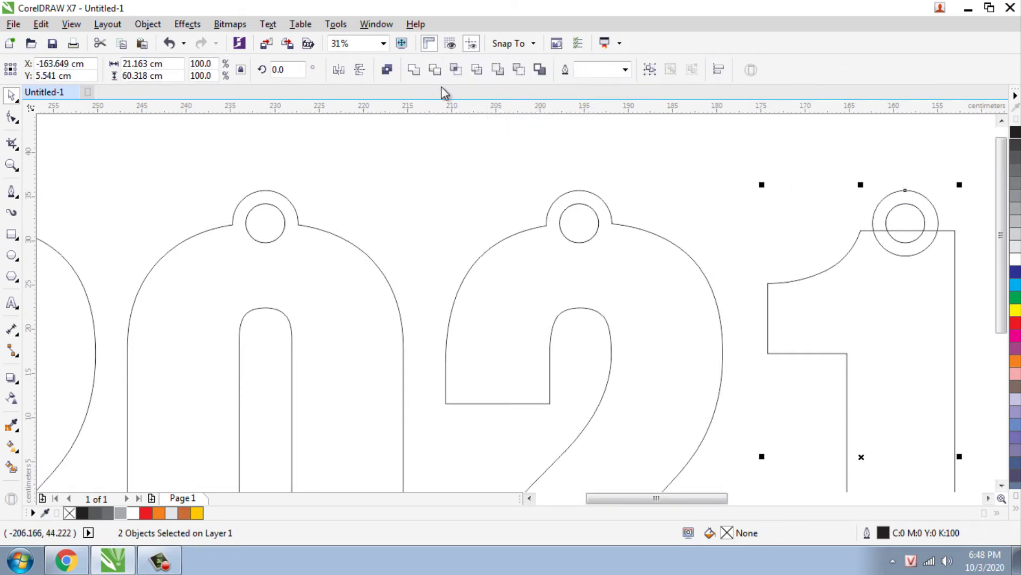
left_click(415, 70)
left_click(445, 191)
scroll(446, 190, "down", 3)
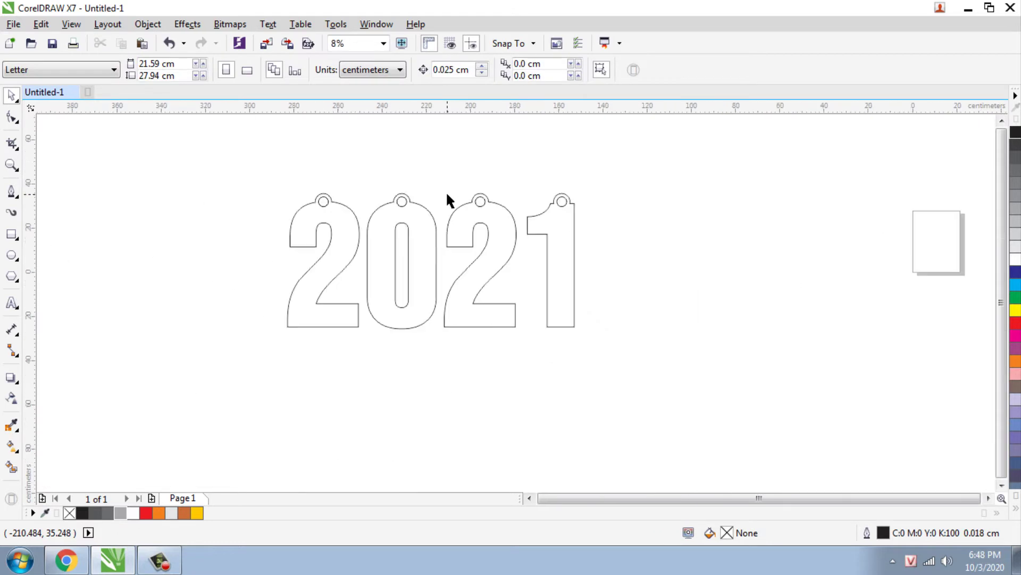
Combine all four digits and their inner circles into one curve and fill it with 40% black.
scroll(326, 197, "up", 2)
left_click(326, 205)
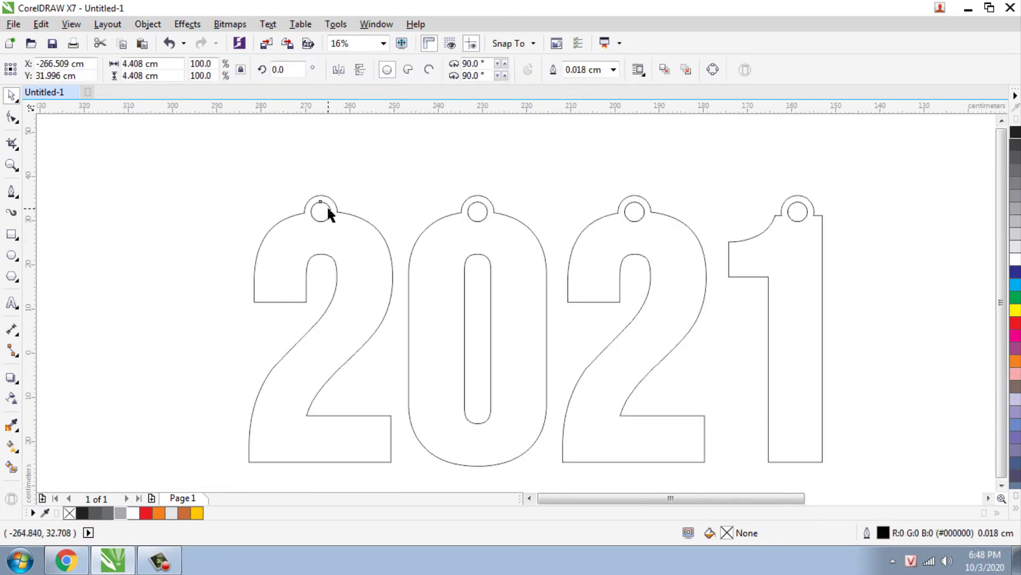
left_click_drag(210, 149, 846, 476)
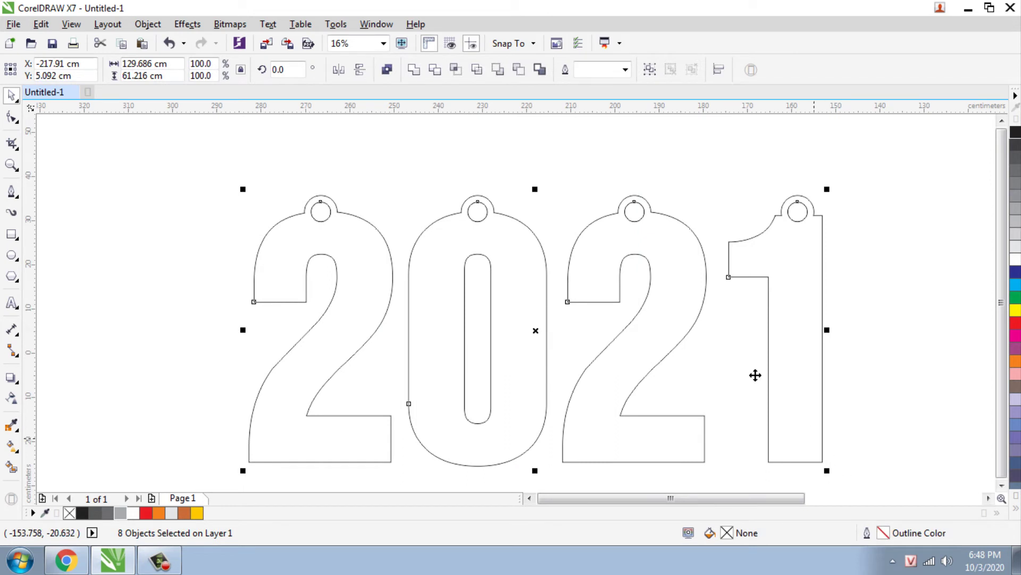
left_click(387, 70)
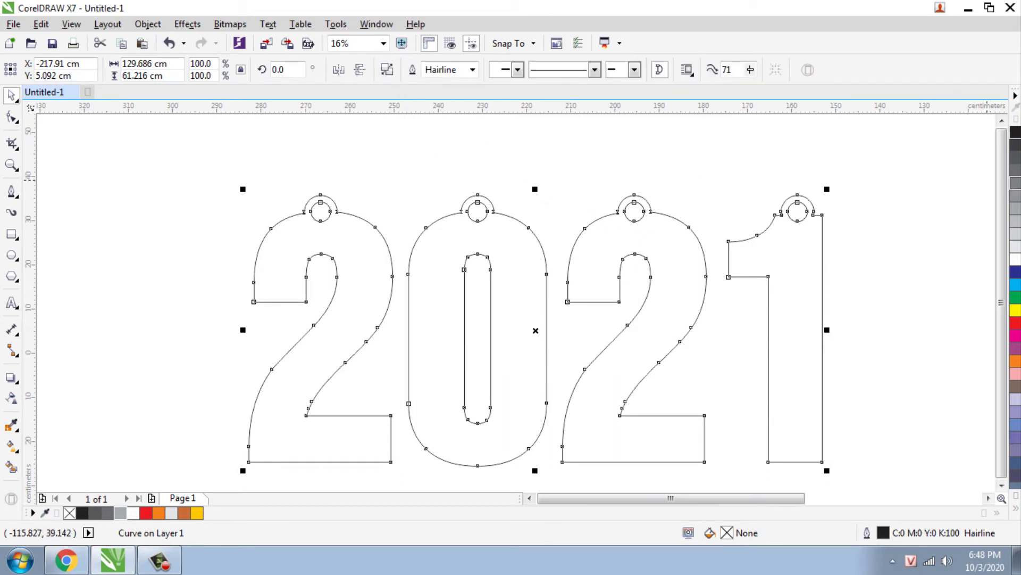
left_click(620, 191)
left_click(499, 237)
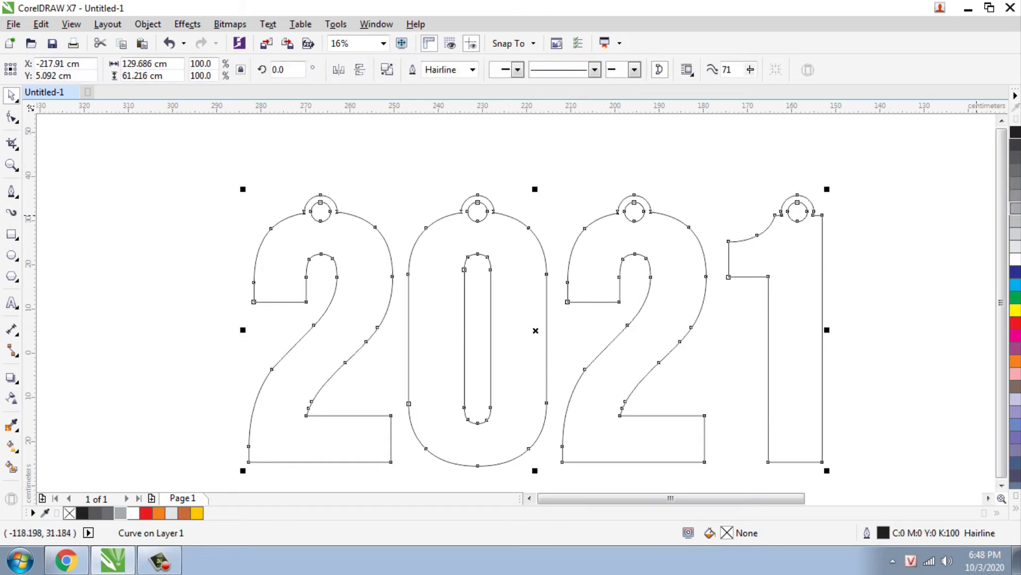
left_click(1015, 208)
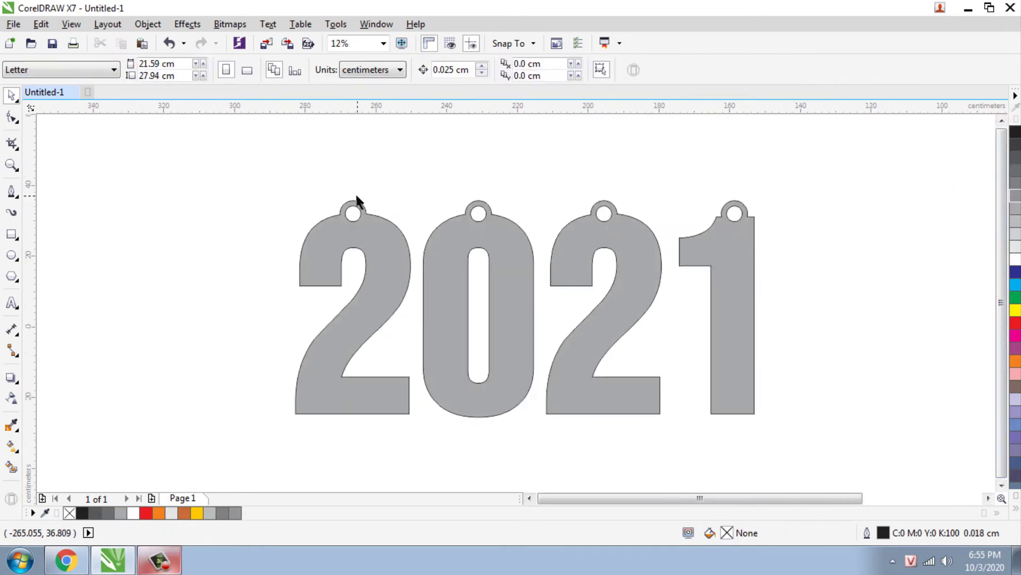
Draw a vertical rectangle about 2.2 by 11.3 cm ending inside the first 2's ring hole and center it on the ring.
scroll(355, 193, "up", 2)
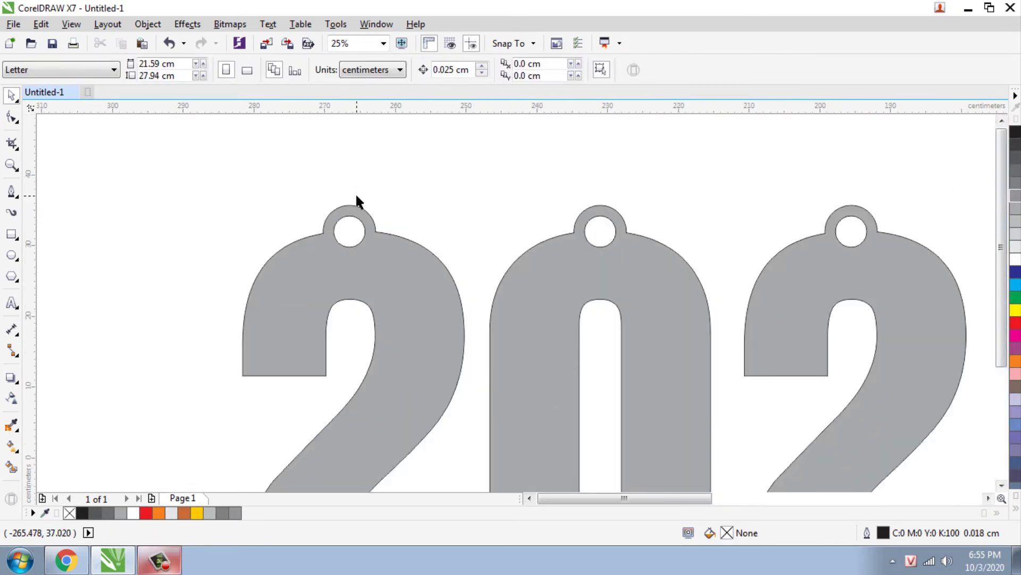
left_click(18, 236)
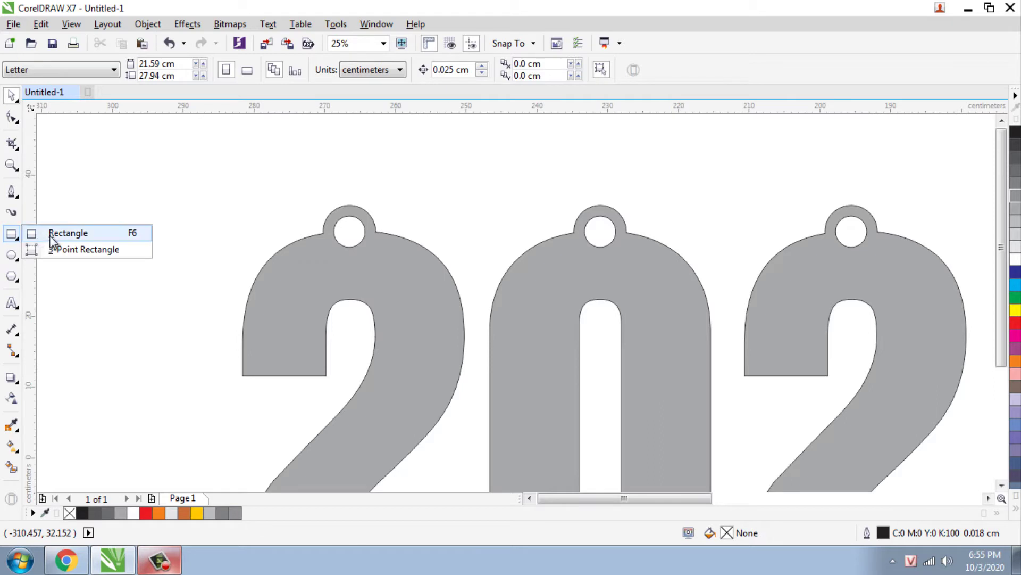
left_click(51, 234)
left_click_drag(339, 147, 355, 228)
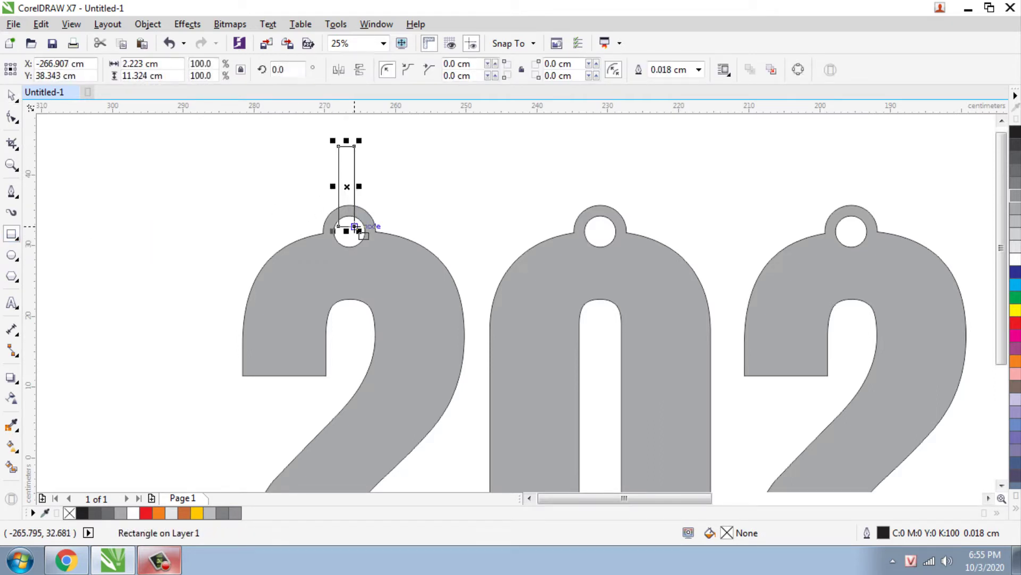
left_click(11, 97)
scroll(357, 190, "up", 1)
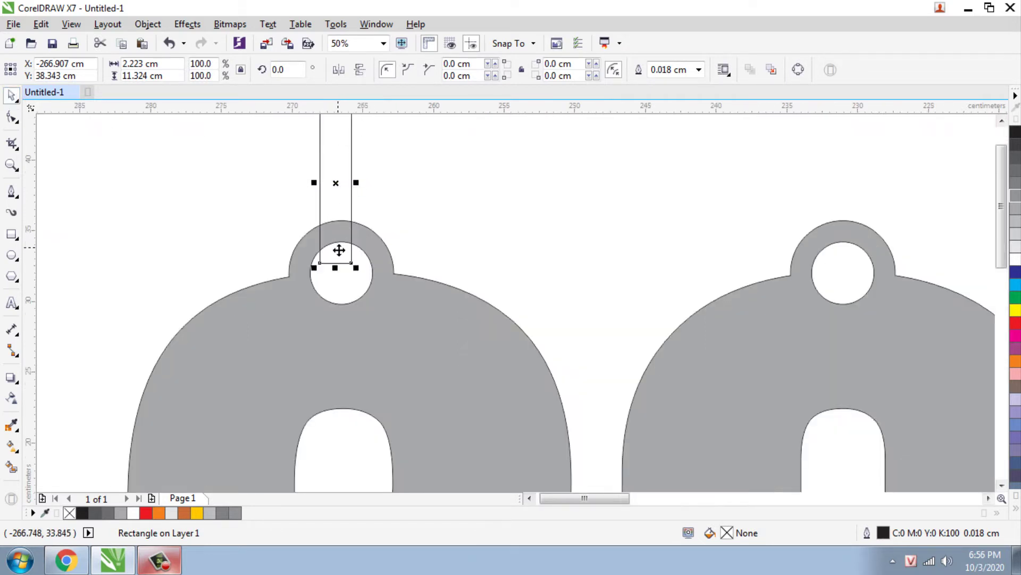
left_click_drag(337, 221, 342, 222)
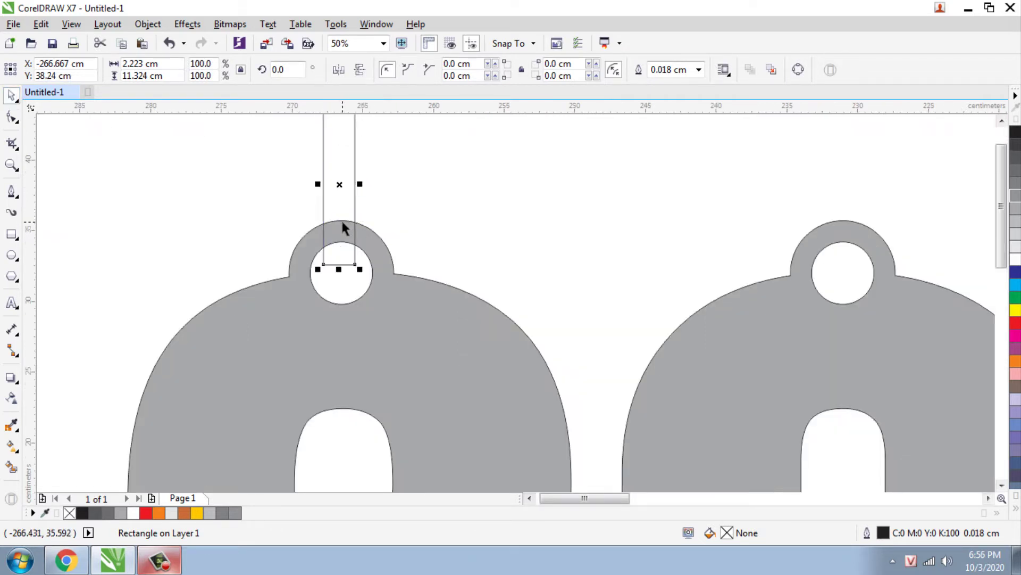
Narrow the vertical rectangle symmetrically to about 0.69 cm wide and fill it with 50% black.
left_click_drag(360, 184, 349, 191)
scroll(349, 191, "up", 2)
left_click_drag(396, 166, 372, 171)
scroll(378, 257, "down", 3)
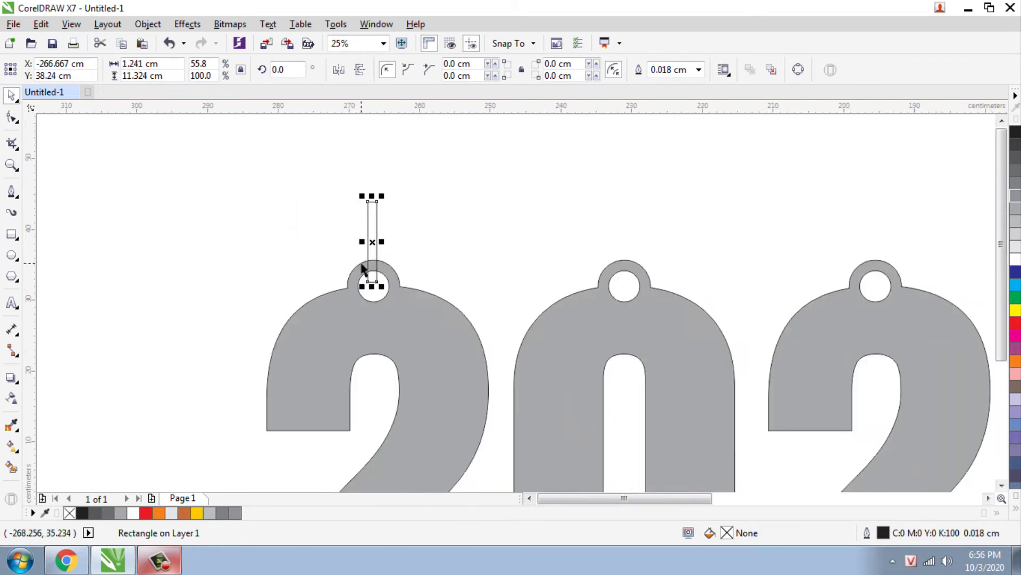
scroll(362, 267, "up", 2)
left_click_drag(402, 206, 399, 208)
scroll(382, 241, "down", 1)
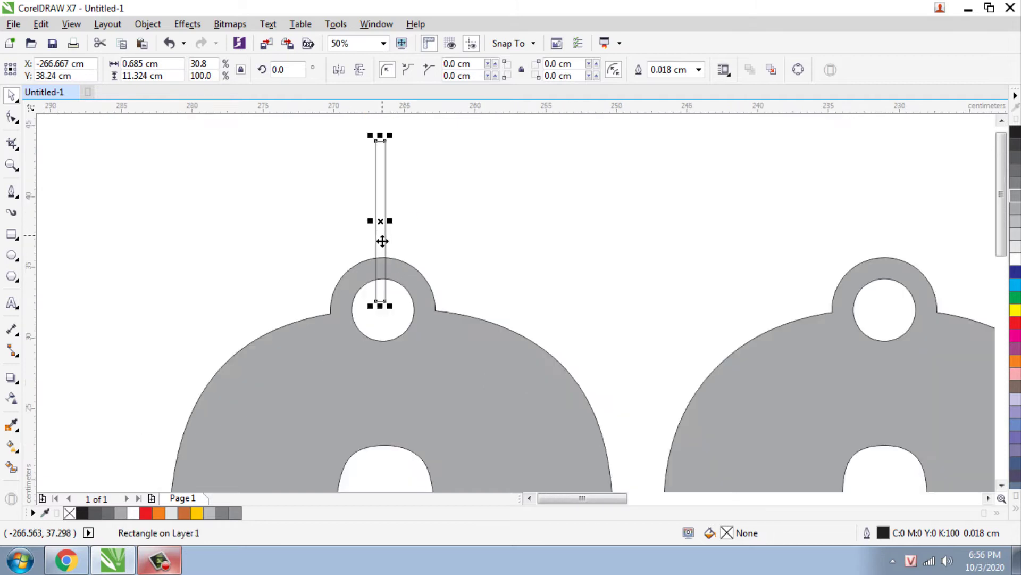
left_click(1013, 210)
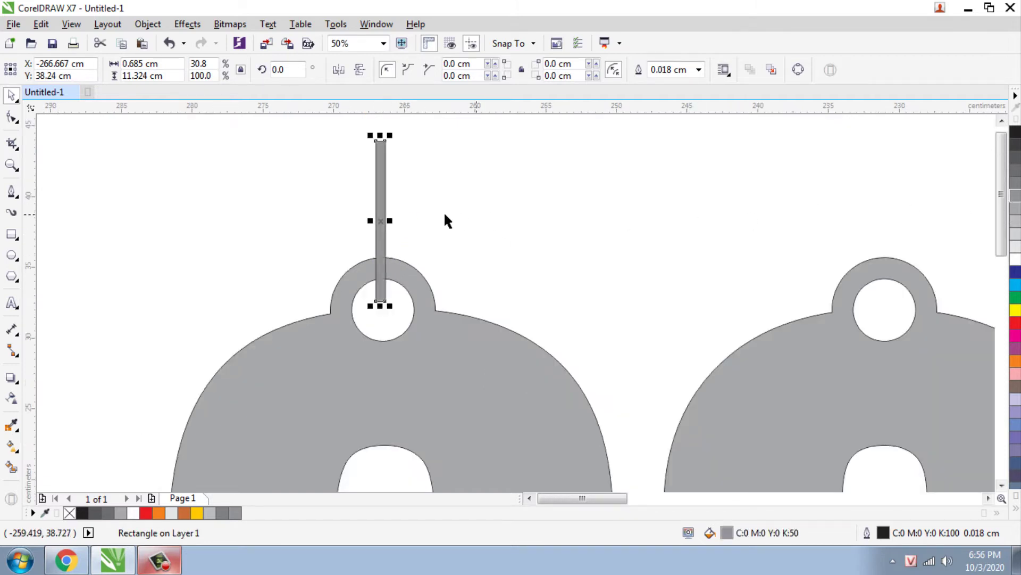
Paste a copy of the vertical strip in place and fill the copy with 30% black.
right_click(382, 221)
left_click(421, 306)
left_click(41, 24)
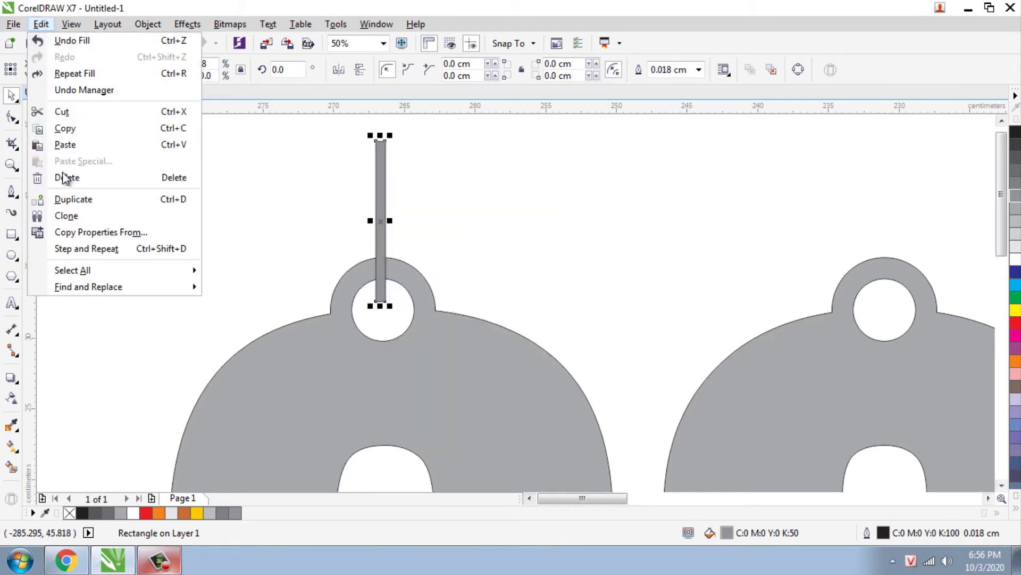
left_click(66, 145)
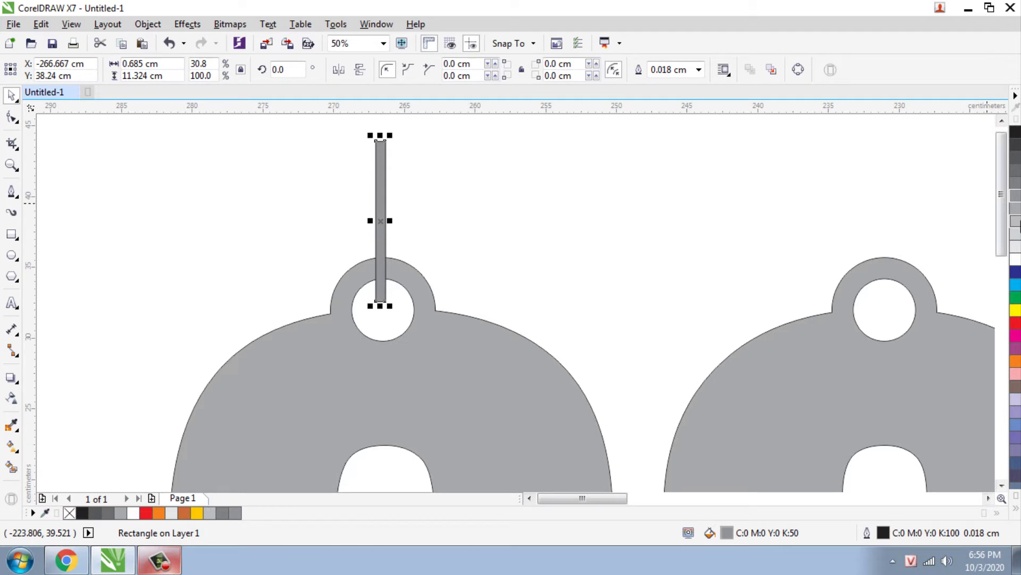
left_click(1016, 222)
Shorten the lighter strip from its upper end to about 4.5 cm and widen it to about 0.83 cm.
left_click_drag(379, 140, 378, 242)
scroll(380, 245, "up", 2)
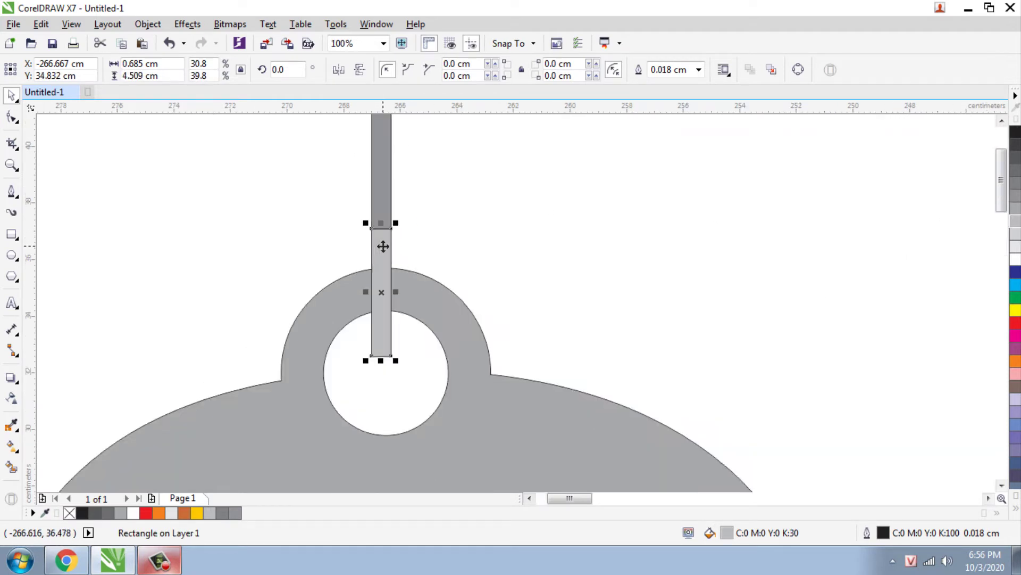
scroll(394, 295, "up", 2)
left_click_drag(382, 278, 392, 278)
Skew the short light strip so its upper end leans left of the ring while its lower end stays in the hole.
scroll(393, 278, "down", 3)
left_click(385, 276)
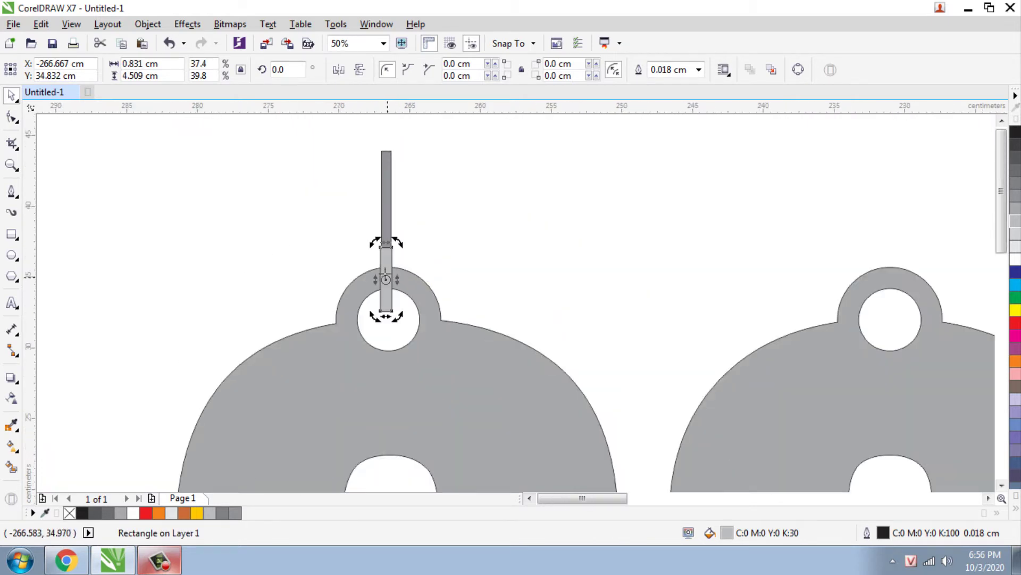
scroll(384, 259, "up", 1)
left_click_drag(388, 234, 310, 255)
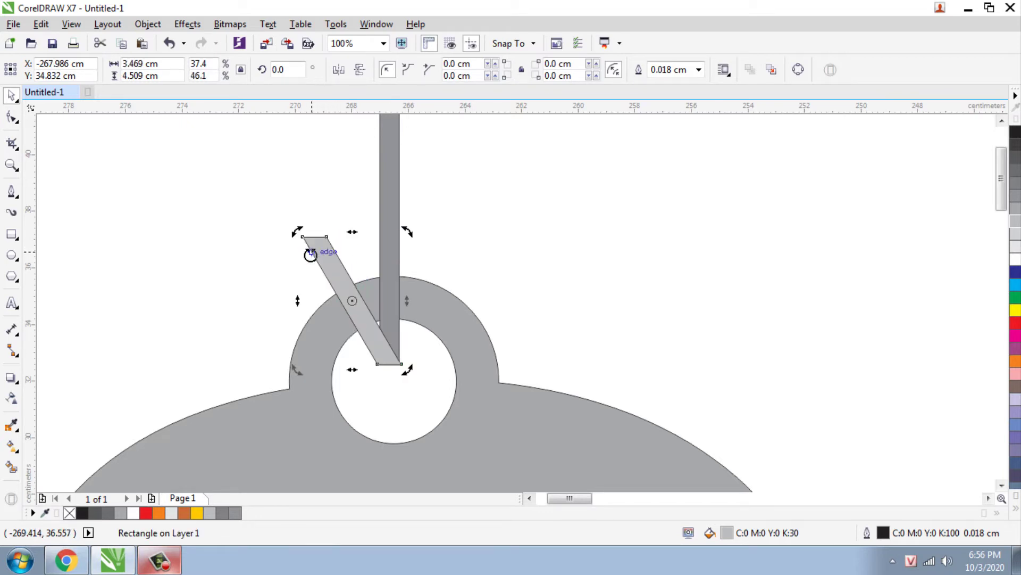
scroll(364, 274, "down", 1)
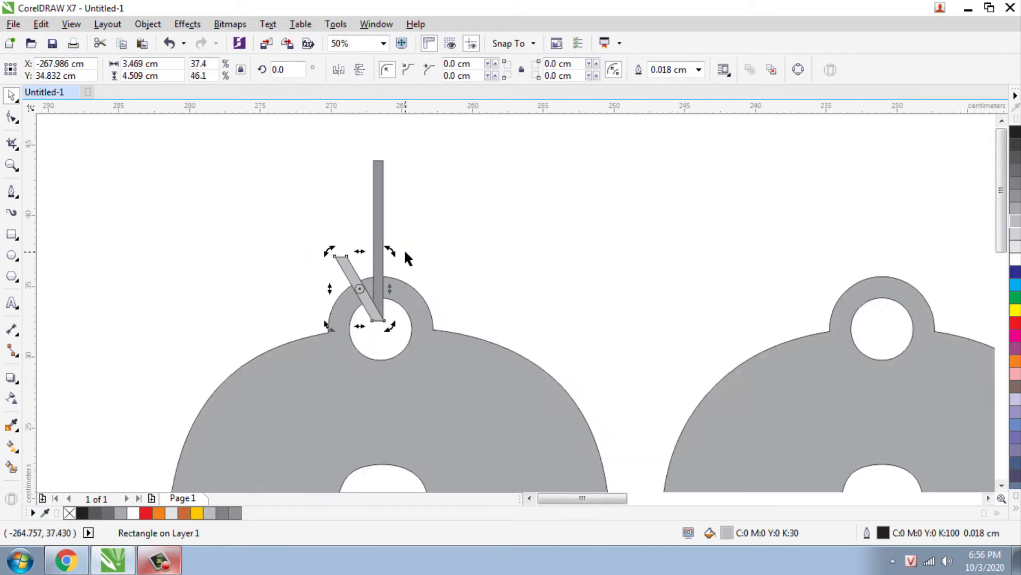
left_click(406, 253)
scroll(357, 234, "down", 2)
scroll(310, 242, "up", 2)
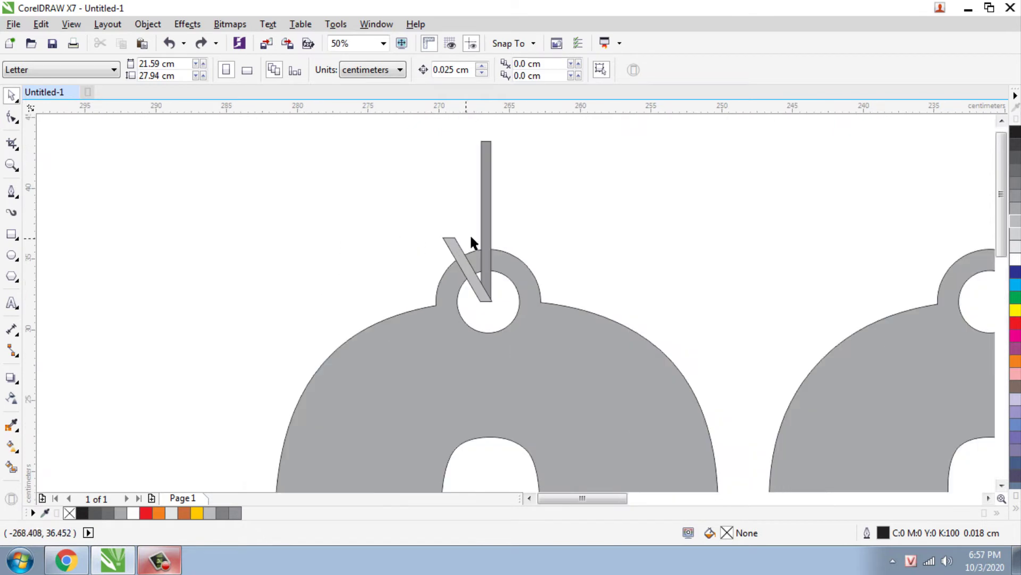
Order the combined digits in front of the short slanted strip.
left_click(521, 270)
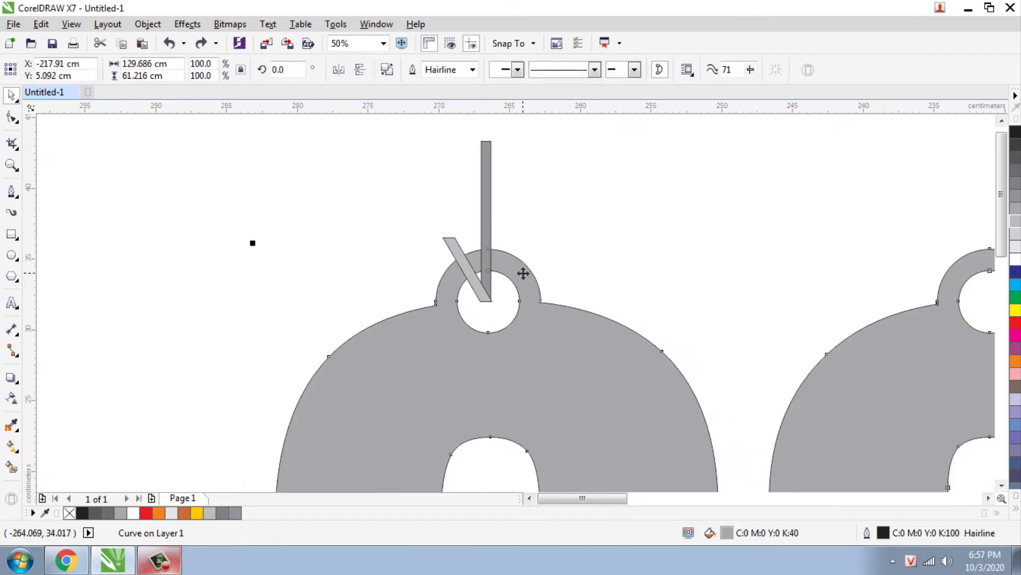
right_click(521, 271)
mouse_move(598, 378)
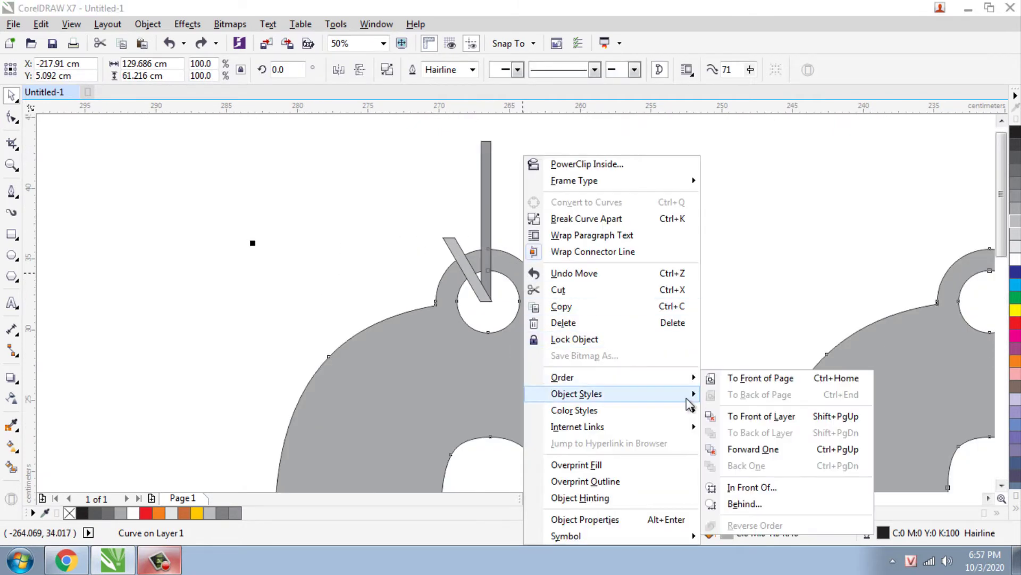
left_click(768, 488)
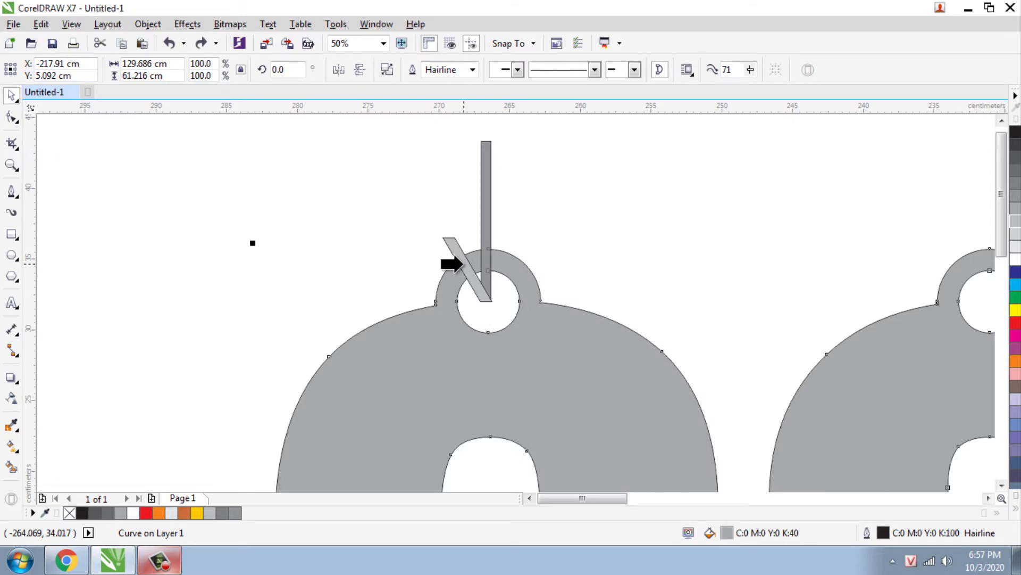
left_click(462, 264)
left_click(375, 249)
Order the long vertical strip in front of the digits' ring.
left_click(488, 218)
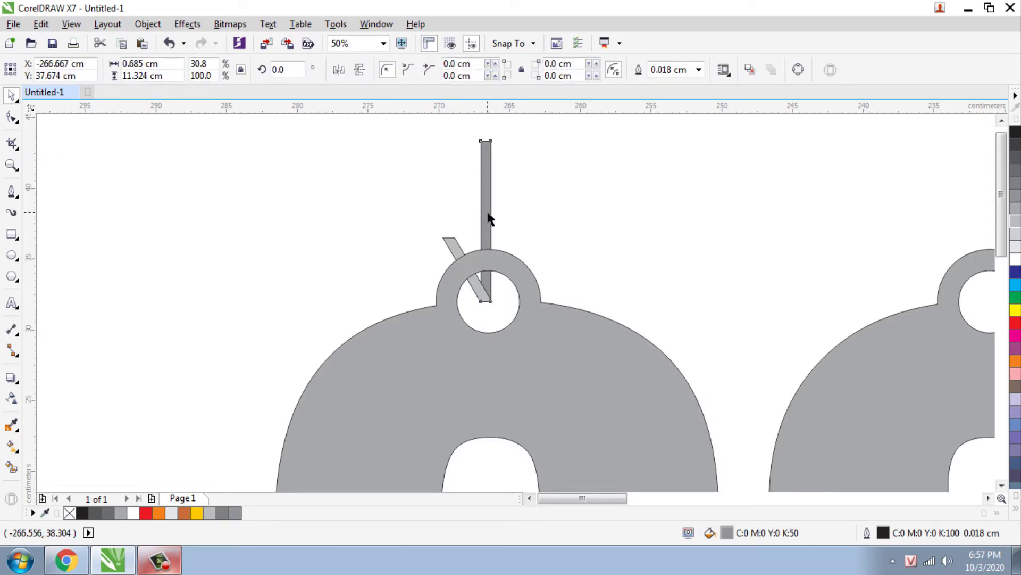
right_click(489, 218)
mouse_move(612, 379)
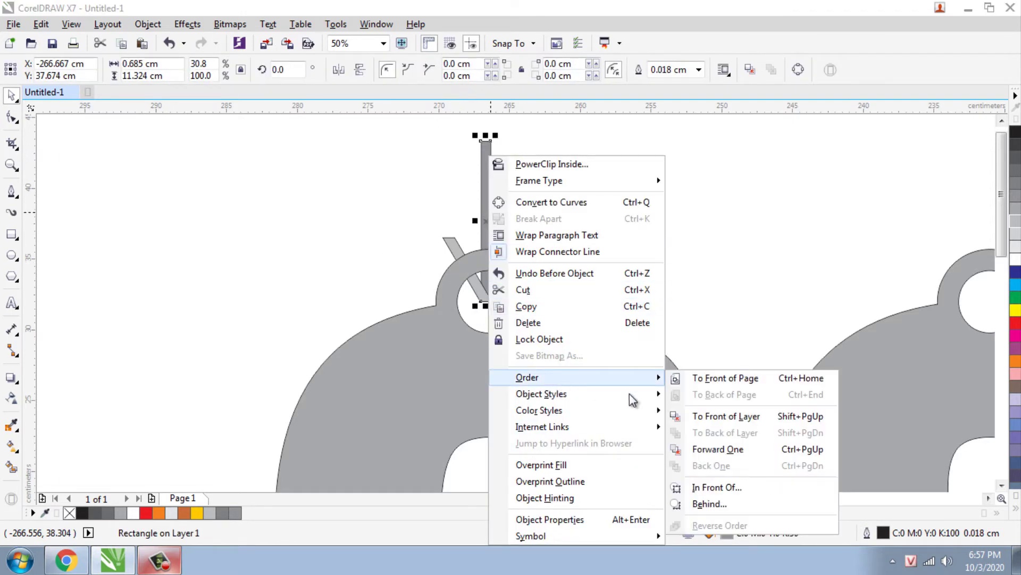
left_click(723, 487)
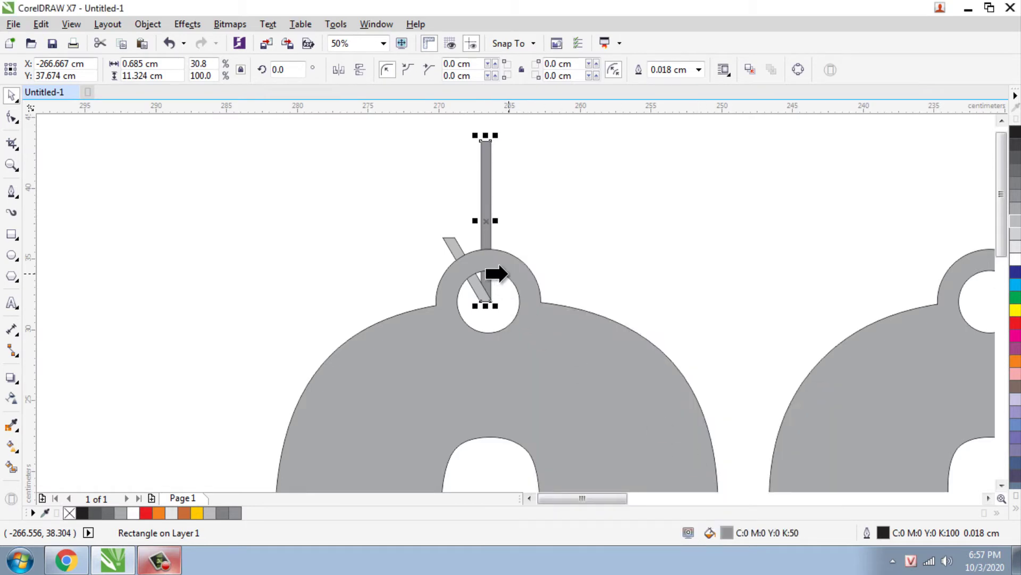
left_click(337, 234)
Fill the combined 2021 digits with Deep Yellow.
scroll(323, 230, "down", 4)
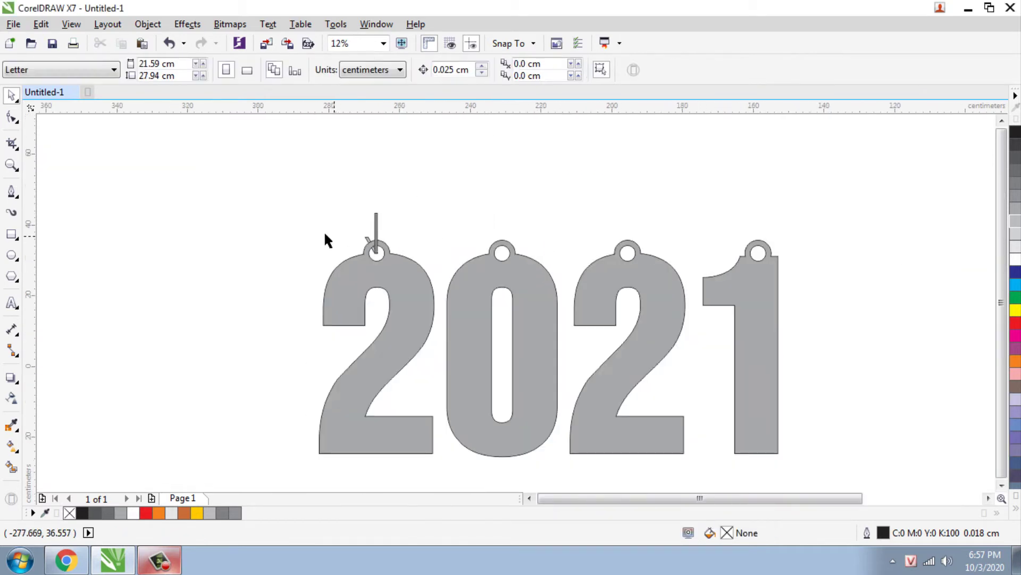
scroll(374, 262, "up", 2)
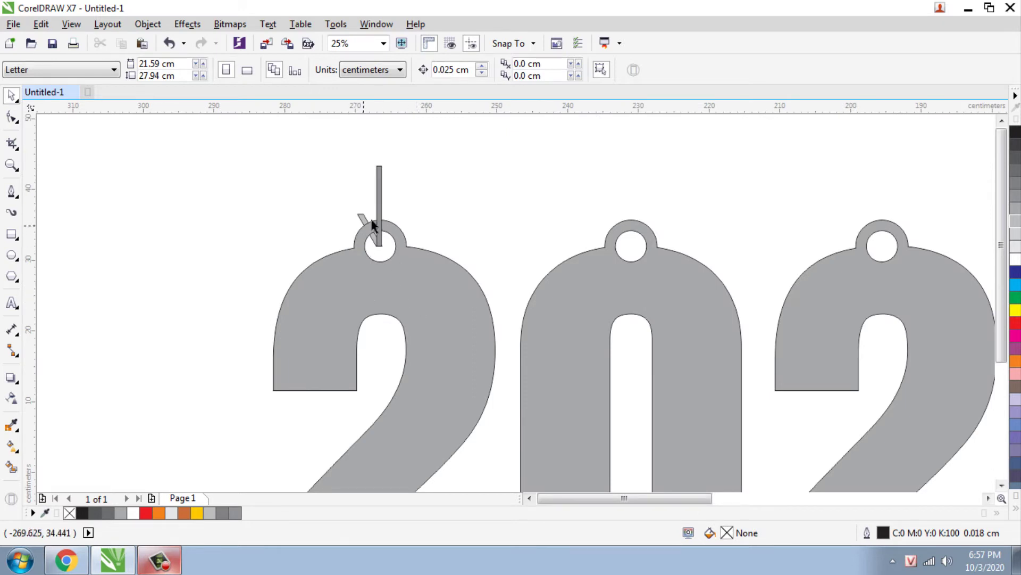
scroll(376, 218, "up", 2)
left_click(385, 205)
scroll(398, 271, "down", 1)
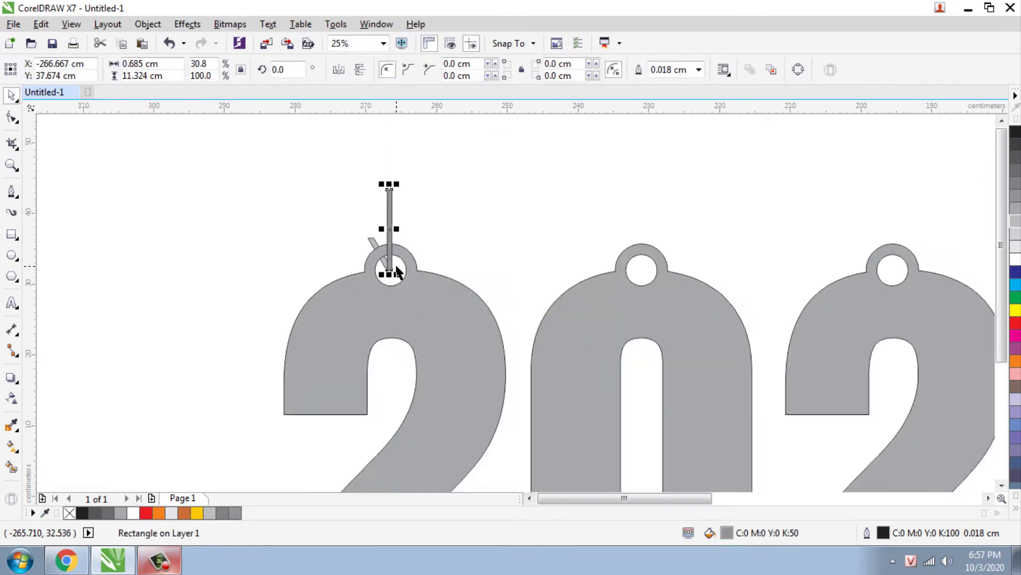
left_click(431, 294)
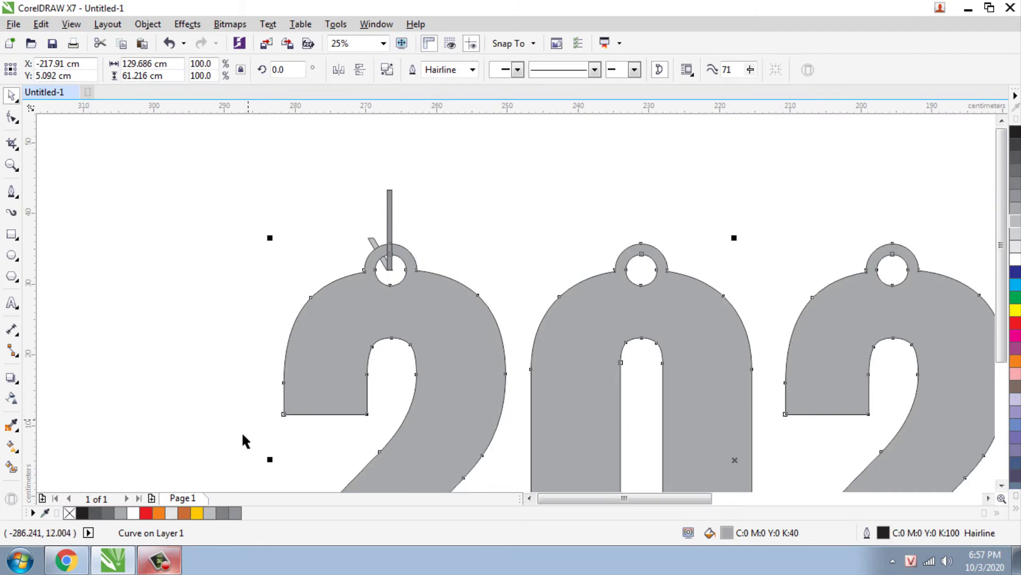
left_click(197, 512)
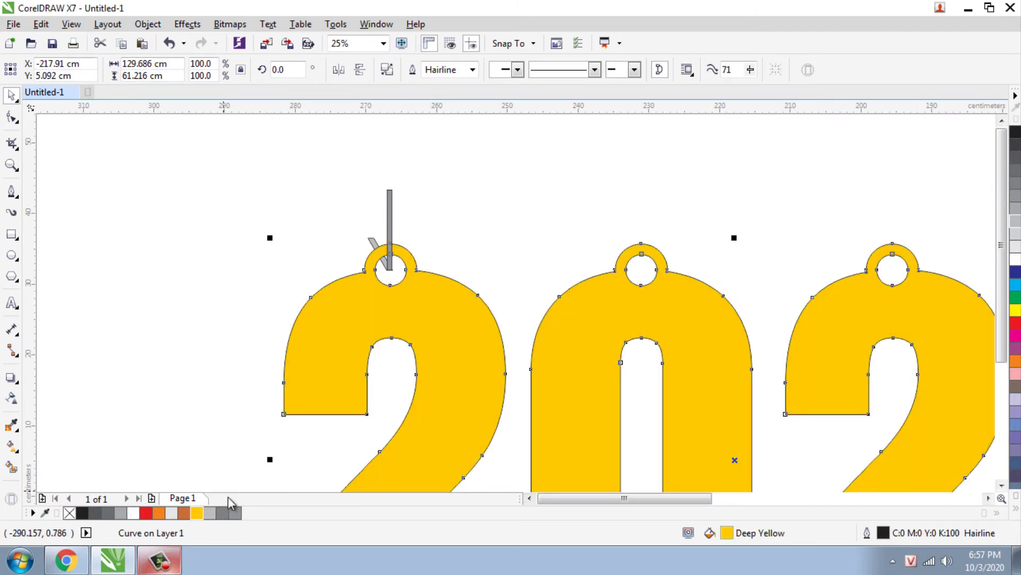
Apply a Soft edge bevel with a 1.5 cm offset distance to the combined 2021 digits.
scroll(312, 214, "down", 1)
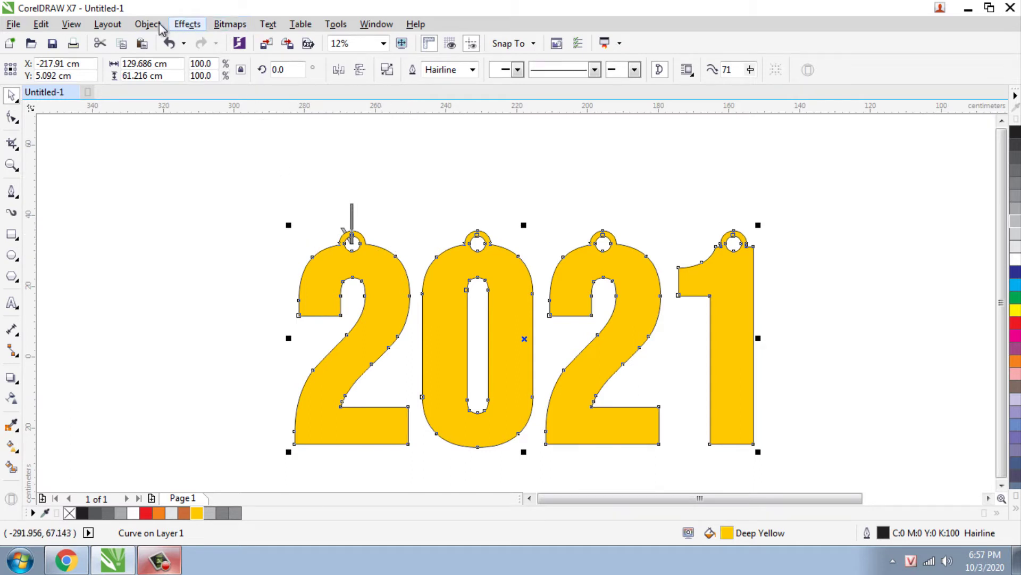
left_click(184, 24)
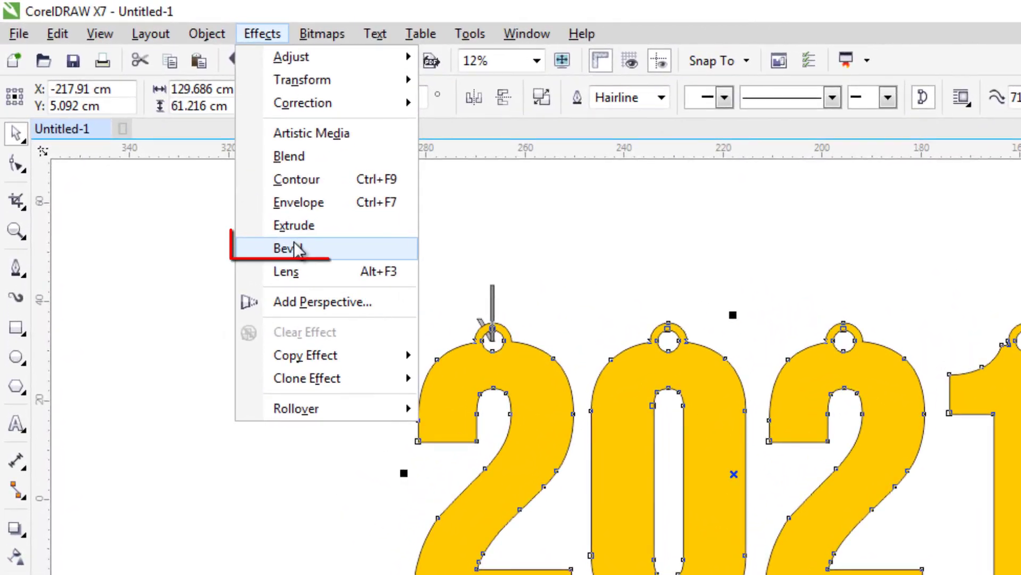
left_click(297, 249)
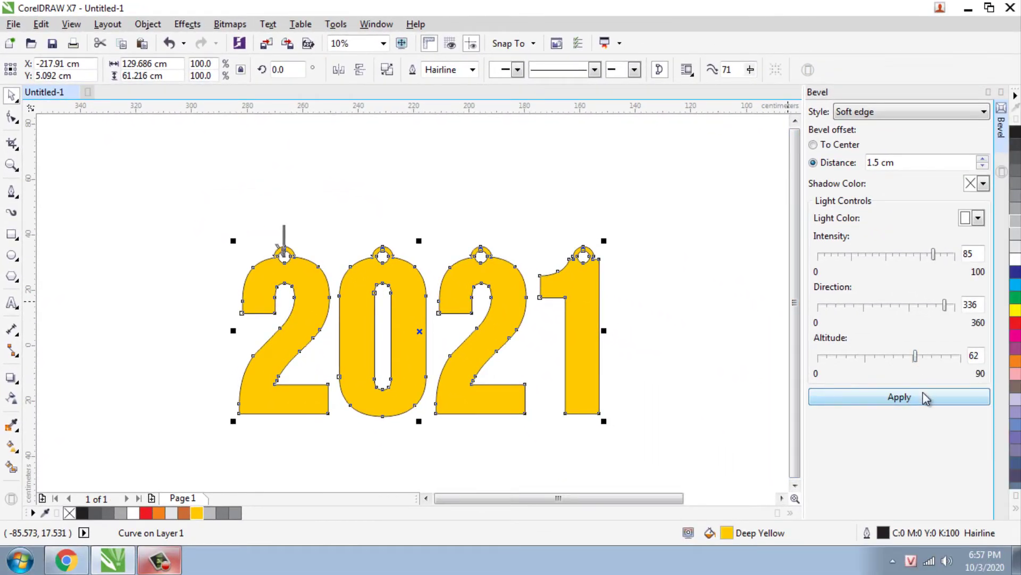
left_click(926, 398)
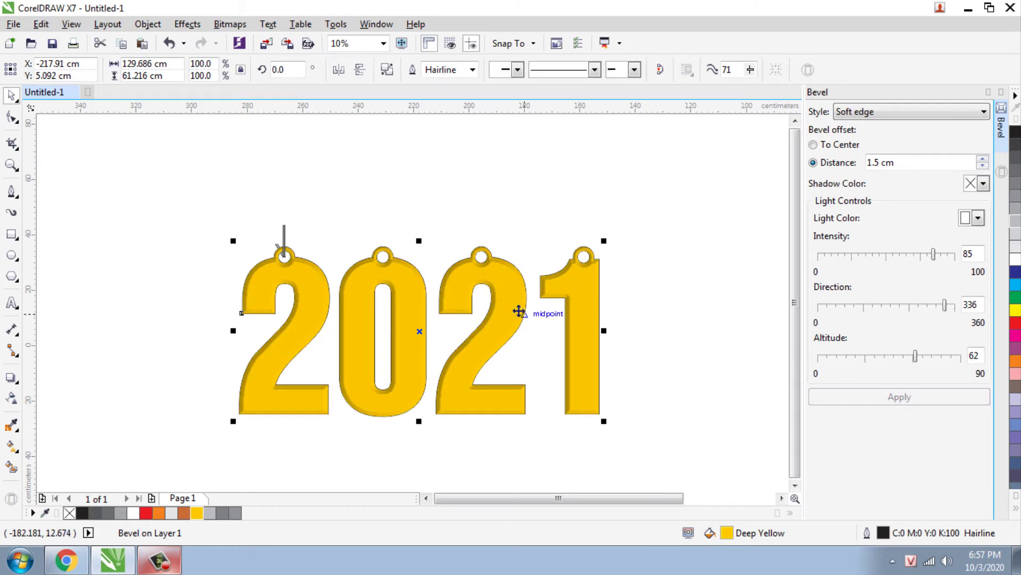
Set the bevel offset distance on the 2021 digits to 1.6 cm and deselect them.
left_click(283, 278)
scroll(287, 275, "up", 2)
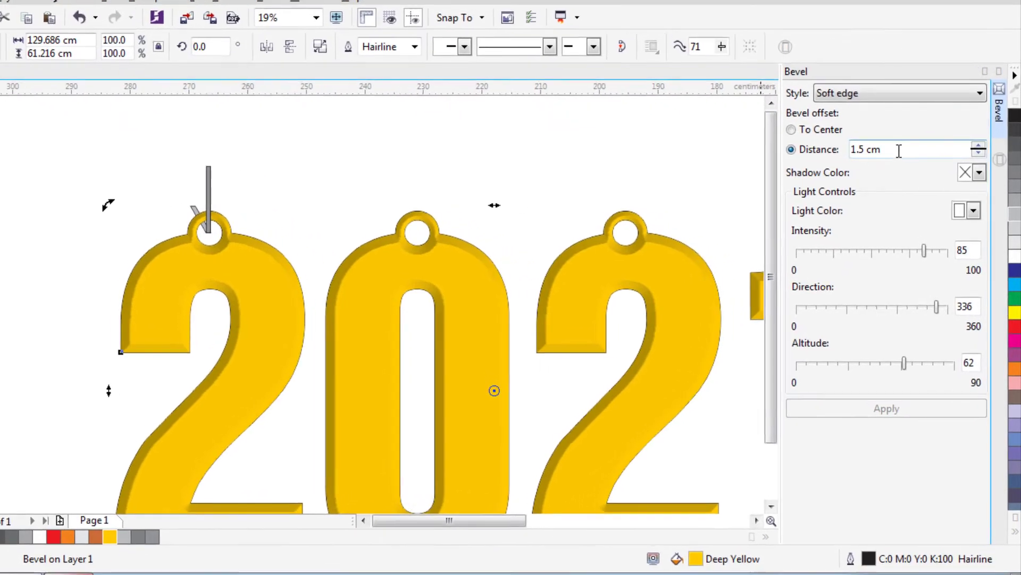
double_click(899, 151)
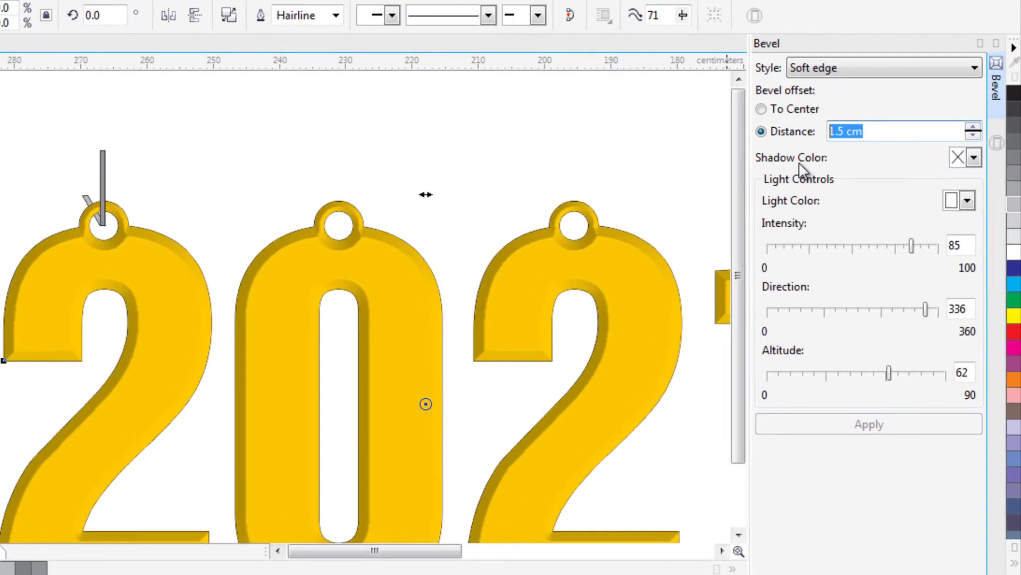
type("1.6")
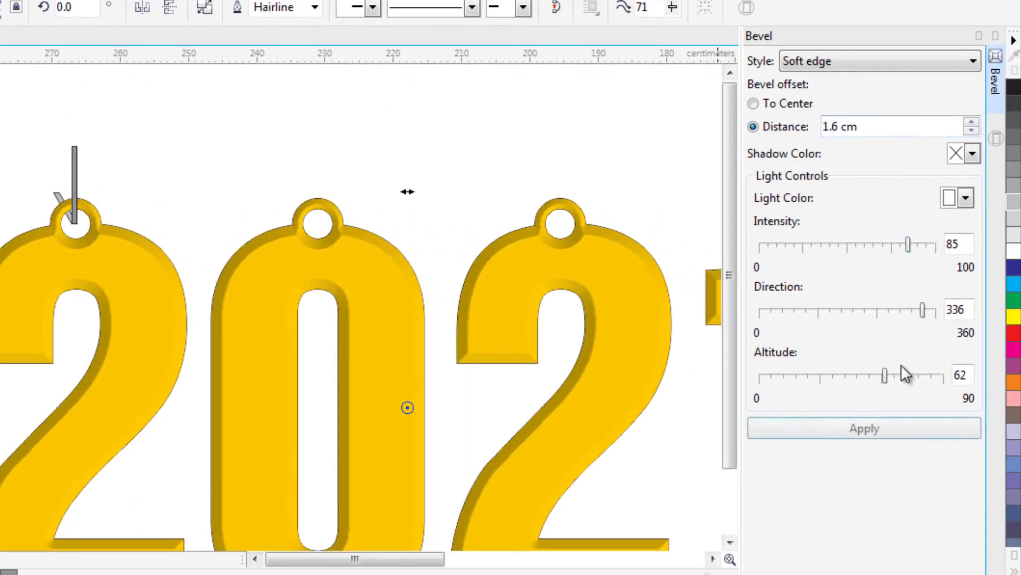
left_click(885, 429)
left_click(337, 161)
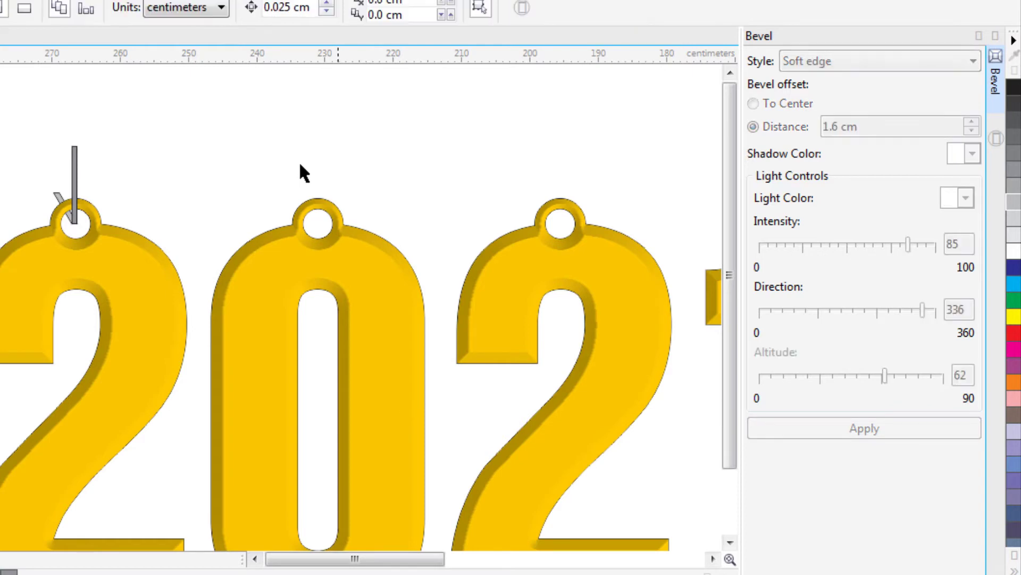
Close the bevel settings and break the bevel apart from the 2021 digits.
scroll(168, 169, "down", 2)
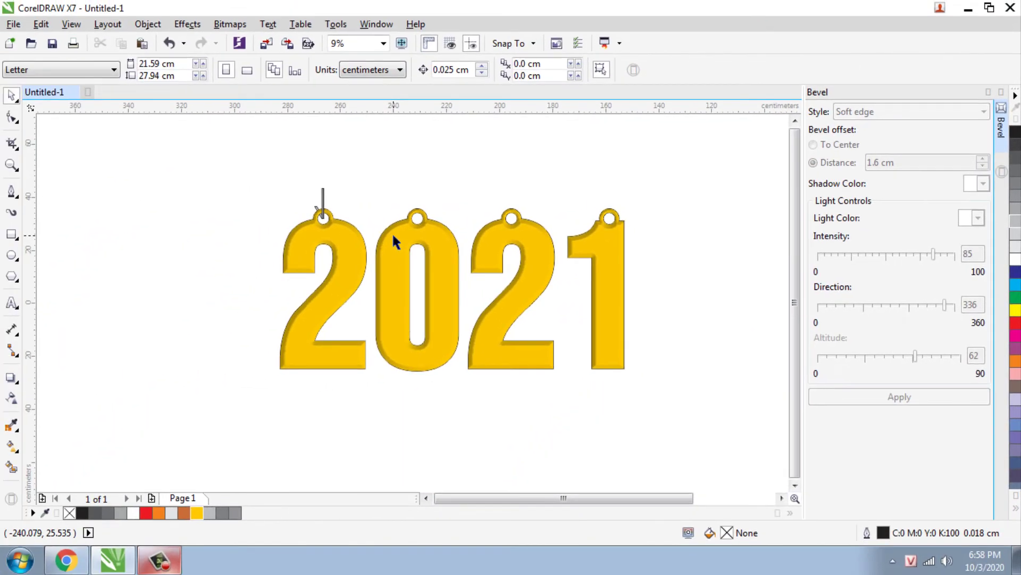
left_click(393, 238)
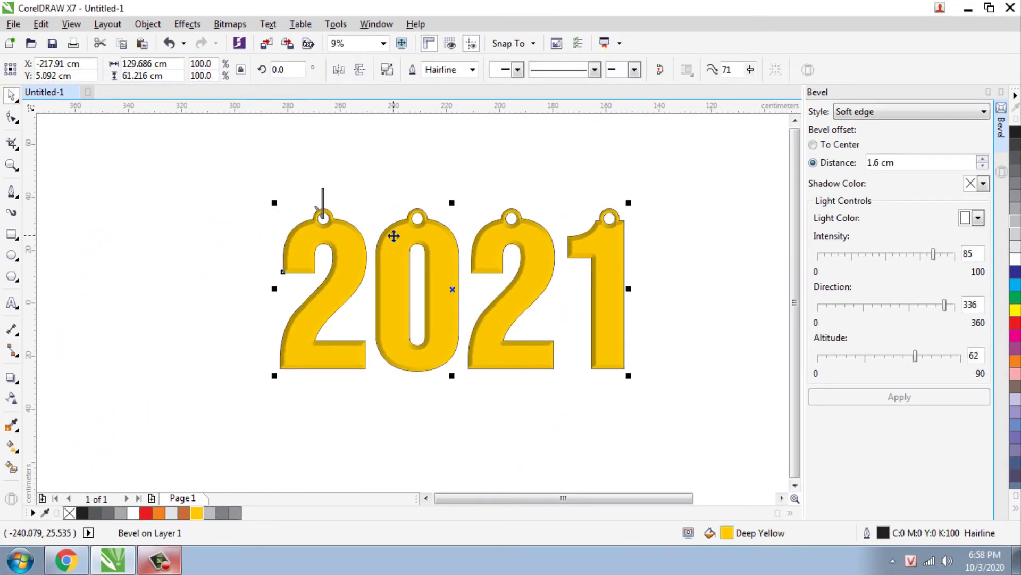
left_click(1003, 94)
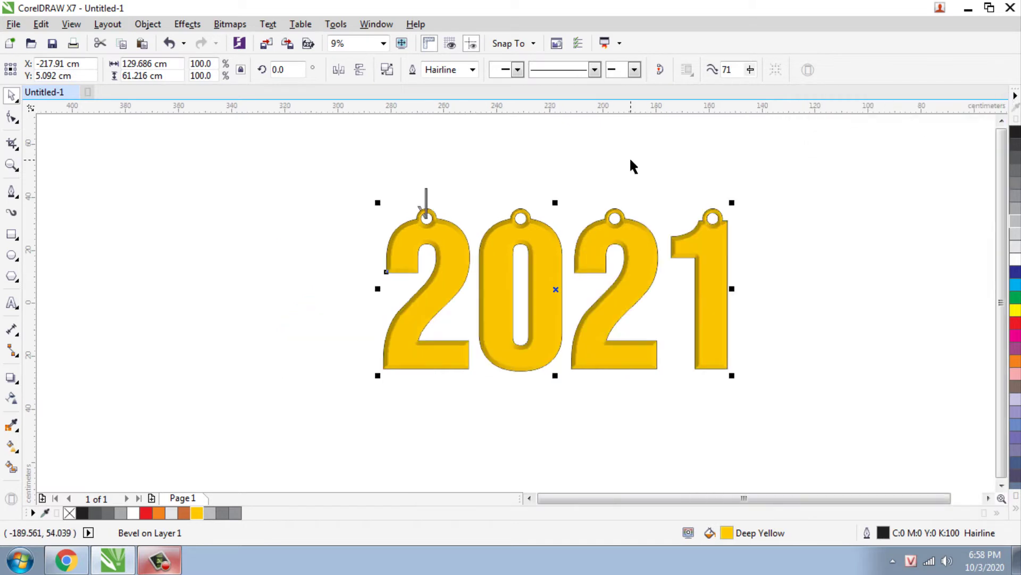
left_click(148, 25)
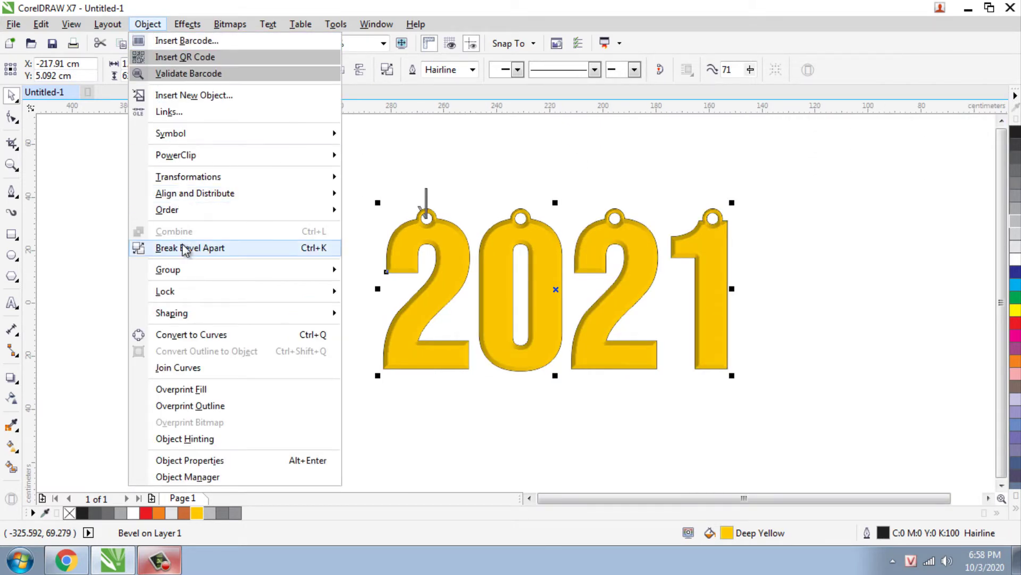
left_click(204, 248)
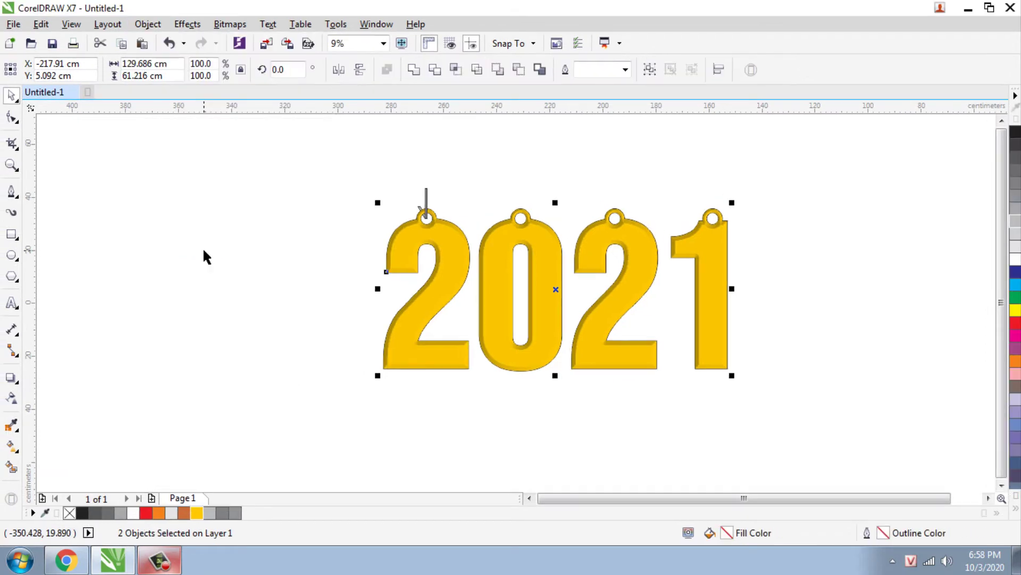
Move both gray strips off the first 2's ring into the empty area left of the digits.
left_click(292, 241)
left_click_drag(387, 154, 311, 203)
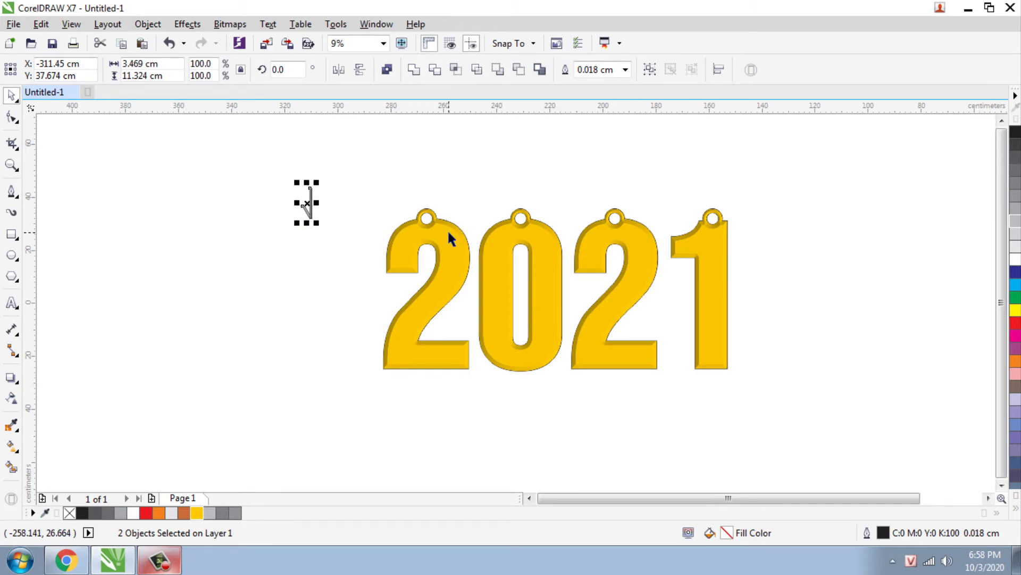
Separate the bevel bitmap from the flat yellow digits, delete the flat curve and move the bitmap leftward near the strips.
mouse_move(448, 229)
left_mouse_down()
mouse_move(529, 239)
mouse_move(430, 244)
left_mouse_up()
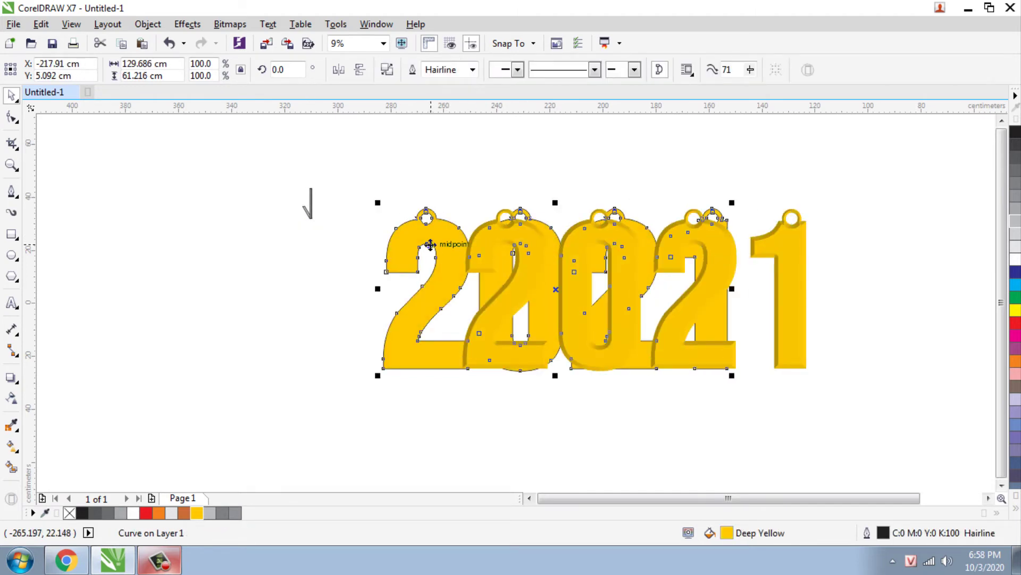
key("Escape")
left_click_drag(525, 251, 398, 269)
Apply a Plastic texture to the digits bitmap with highlight 82, depth 39, smoothness 42, light direction 315 and white light.
scroll(400, 234, "up", 2)
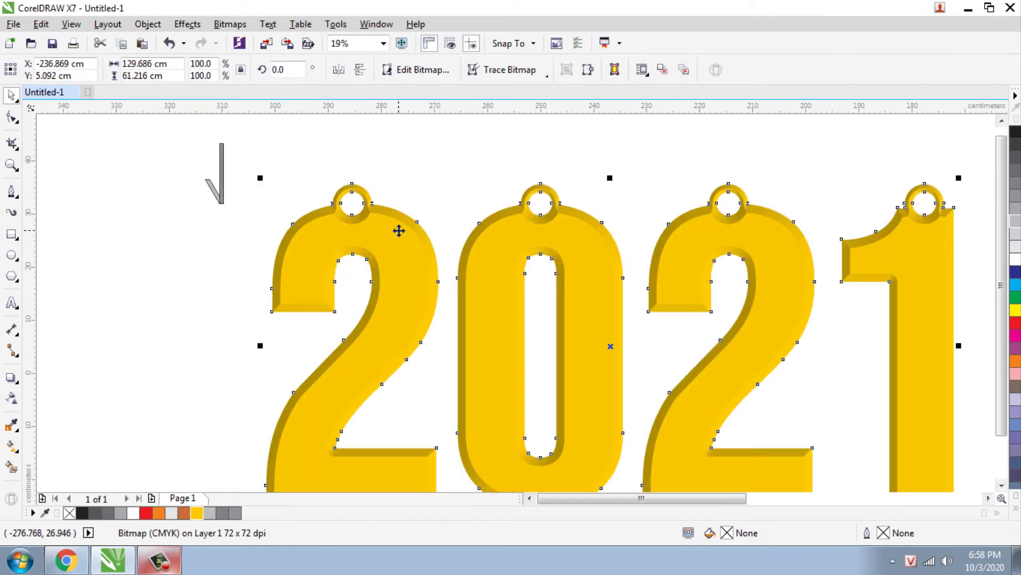
left_click(230, 24)
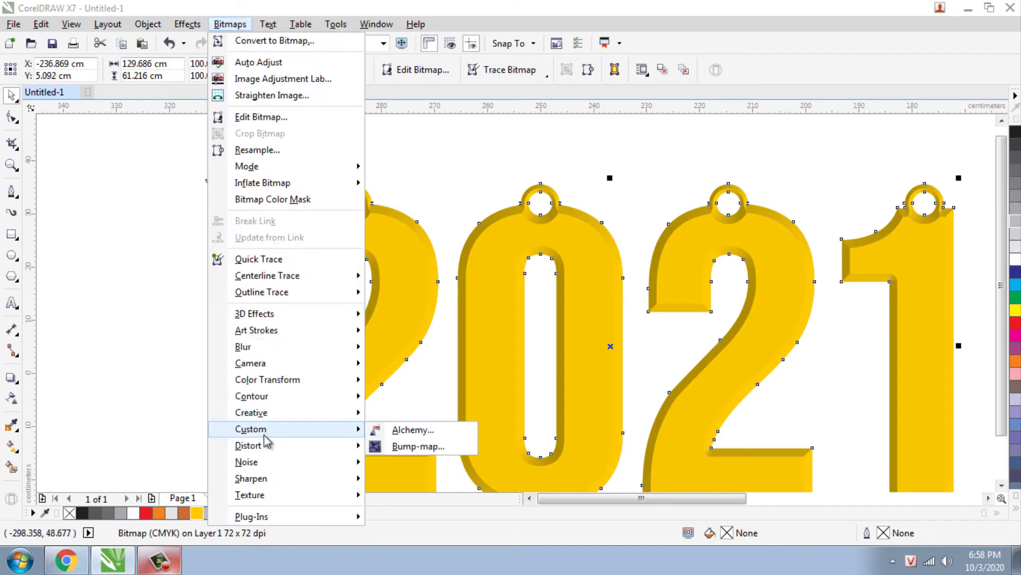
mouse_move(271, 496)
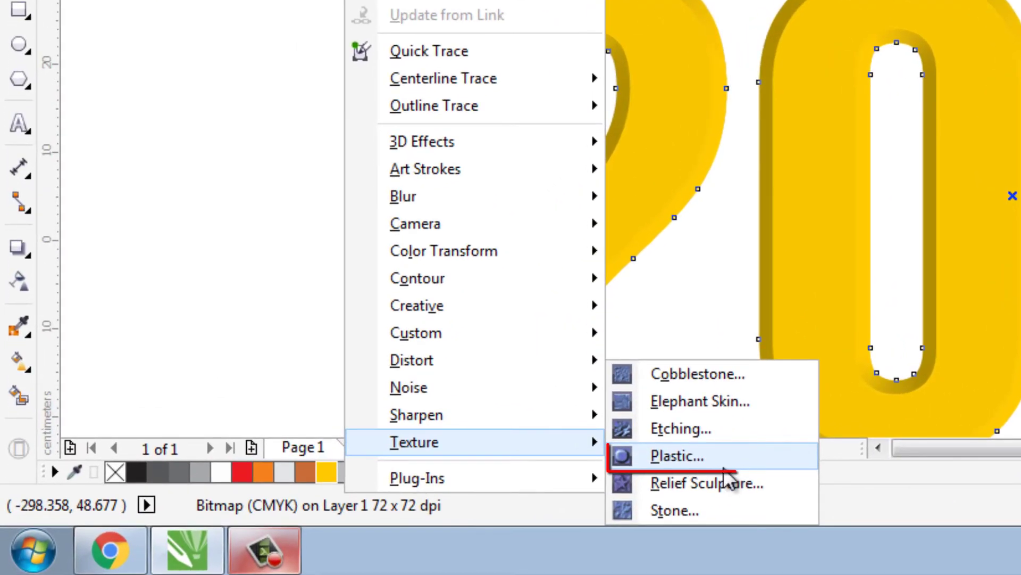
left_click(668, 463)
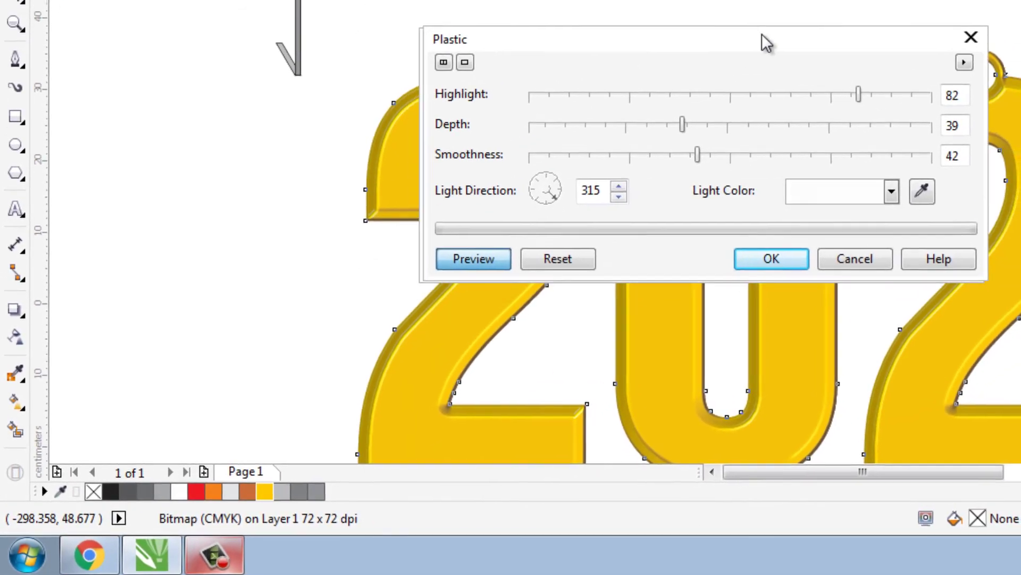
left_click_drag(764, 41, 954, 2)
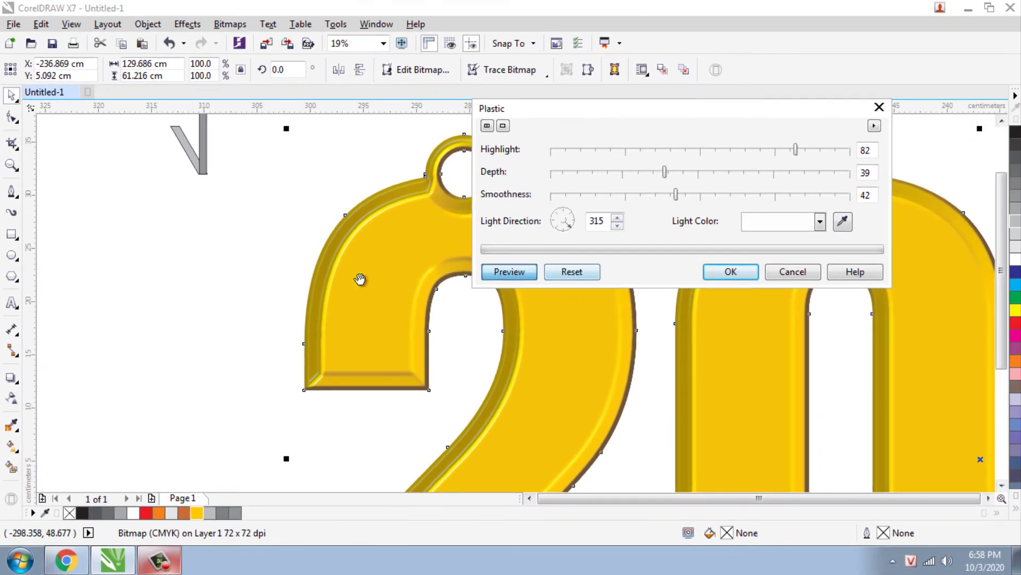
scroll(361, 272, "down", 2)
left_click(721, 274)
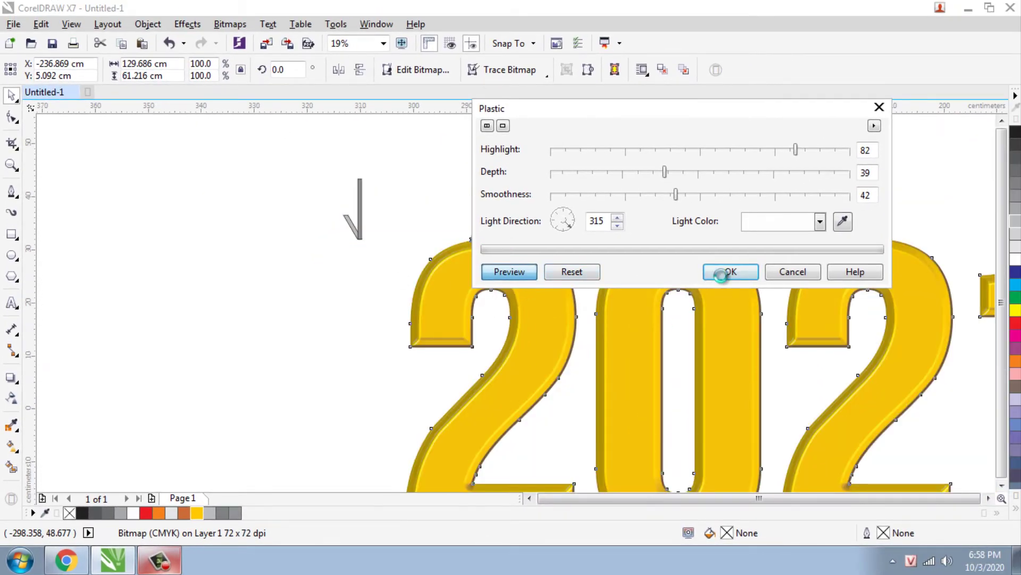
Start an Elephant Skin texture on the digits bitmap at age 20 and preview it up close.
scroll(420, 238, "down", 2)
scroll(495, 266, "up", 2)
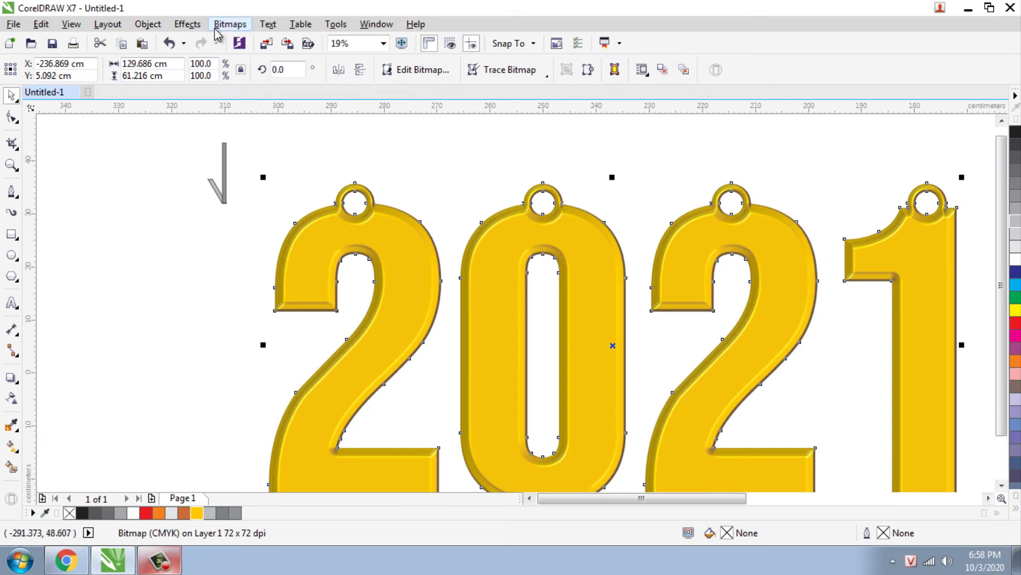
left_click(230, 24)
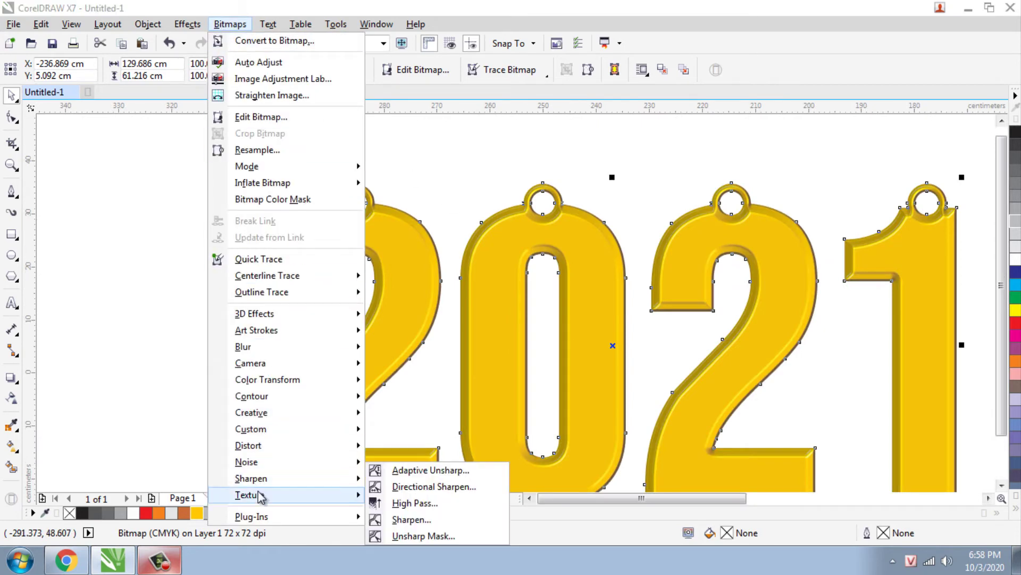
mouse_move(303, 494)
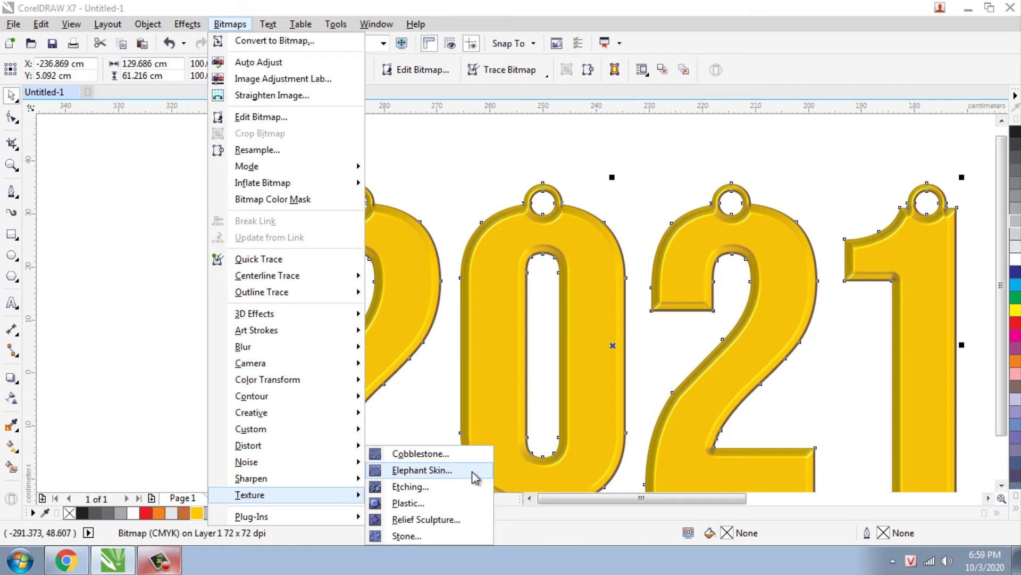
left_click(452, 470)
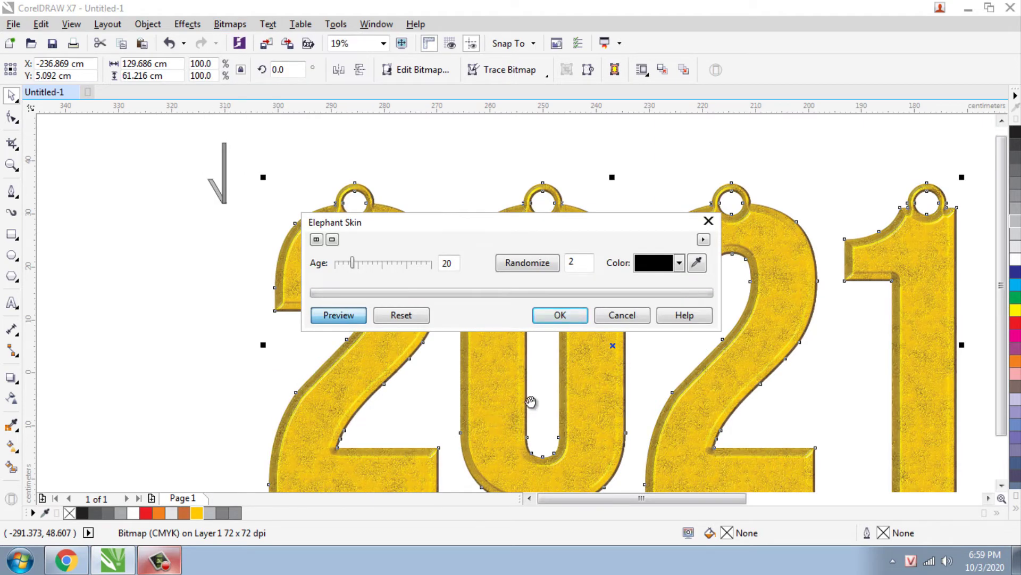
scroll(374, 374, "up", 2)
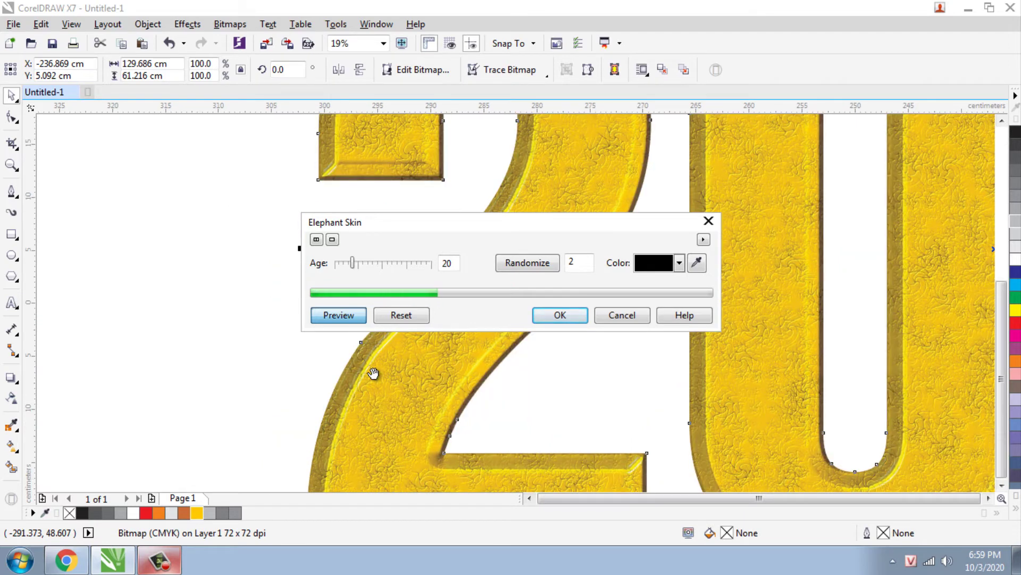
Try red and yellow as the Elephant Skin color, and return it to black.
left_click(671, 276)
left_click(676, 305)
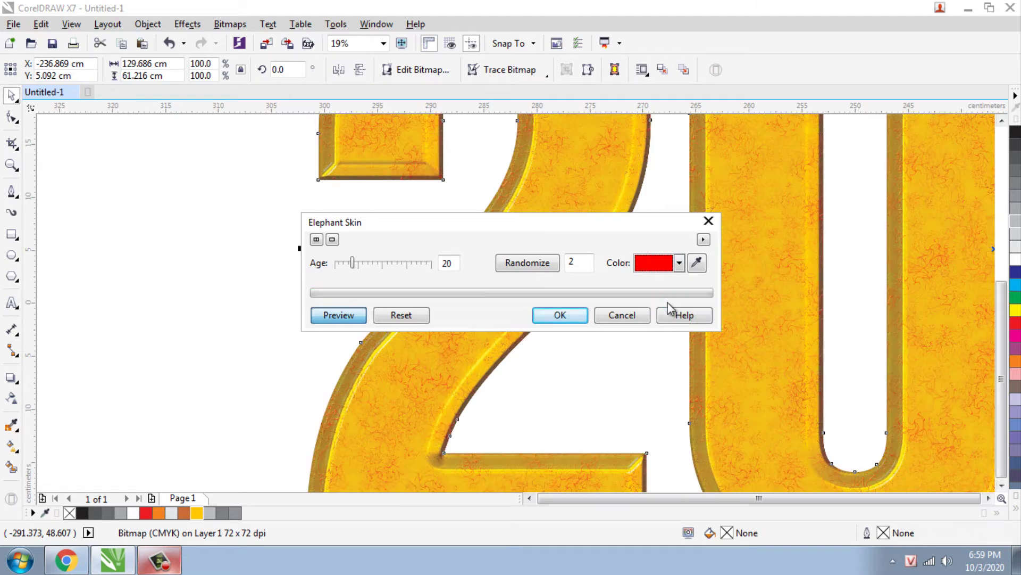
left_click(680, 262)
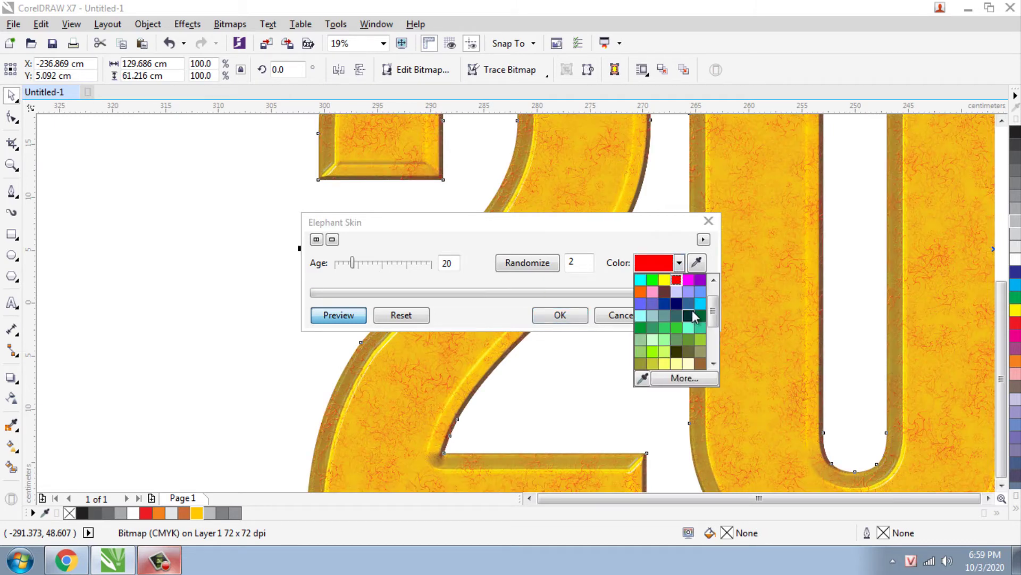
scroll(714, 305, "up", 3)
left_click(665, 303)
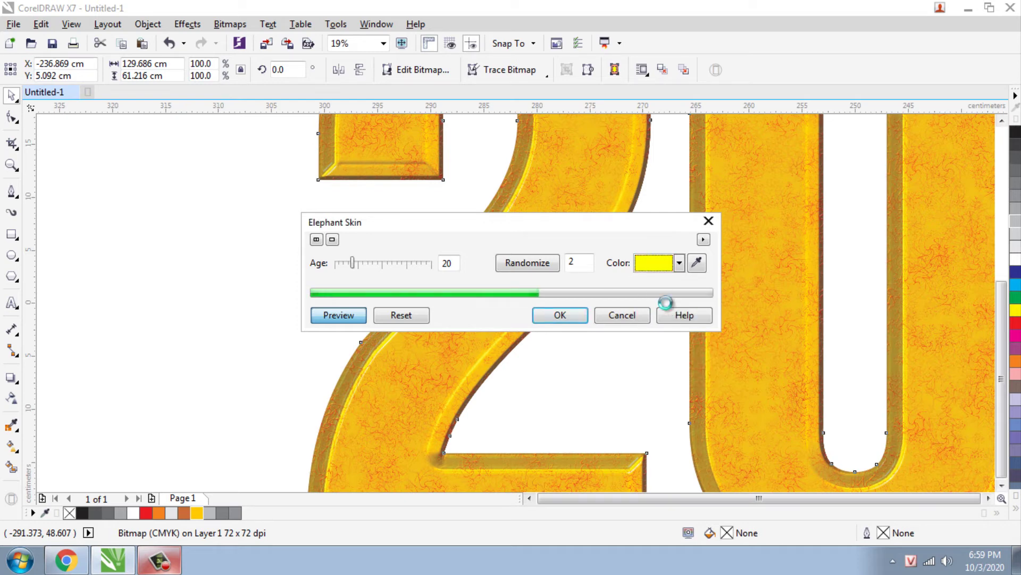
left_click(679, 263)
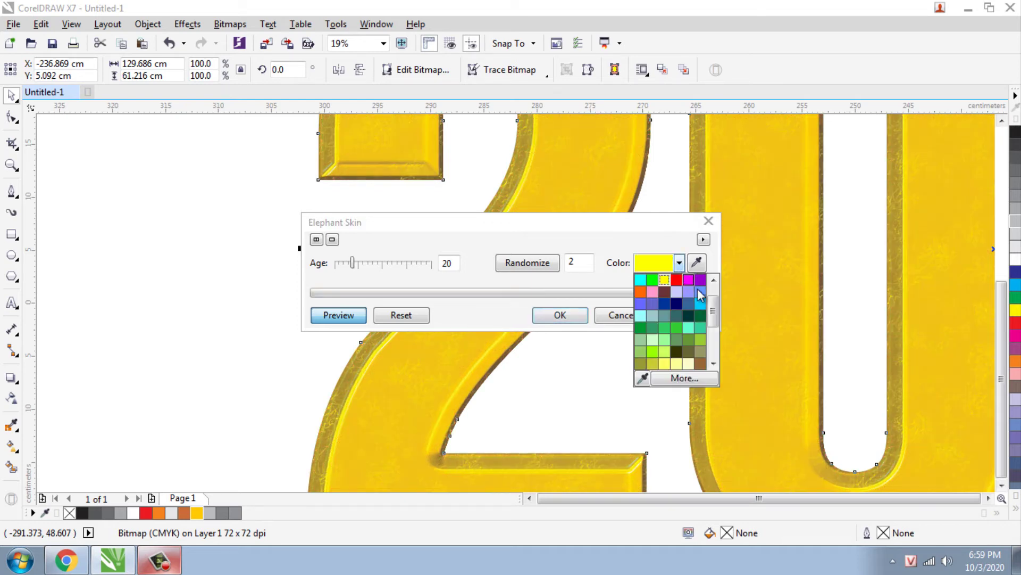
scroll(673, 320, "up", 1)
left_click(642, 279)
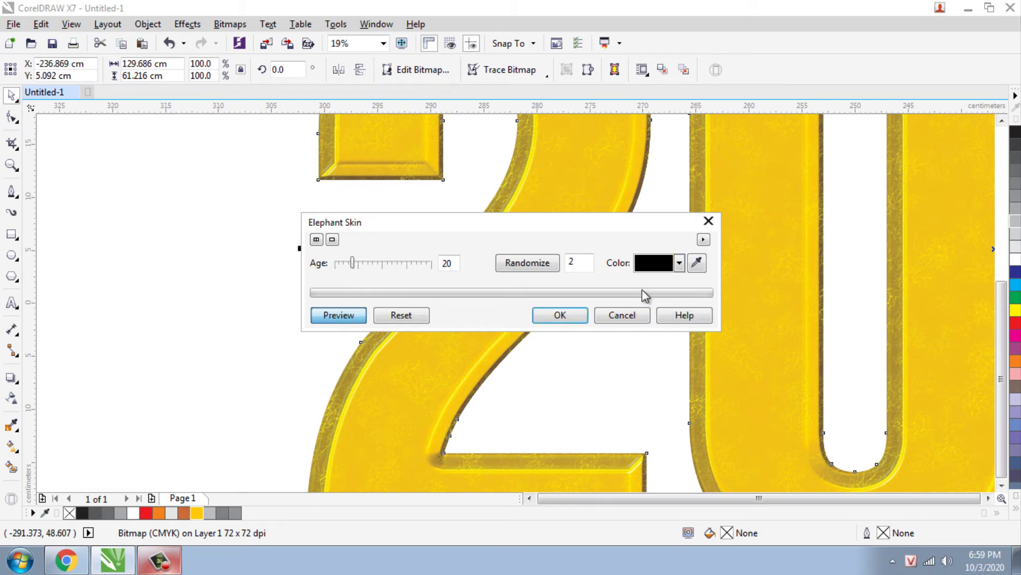
Apply the Elephant Skin texture with age 20, randomize value 2 and black color, and deselect the bitmap.
left_click(559, 315)
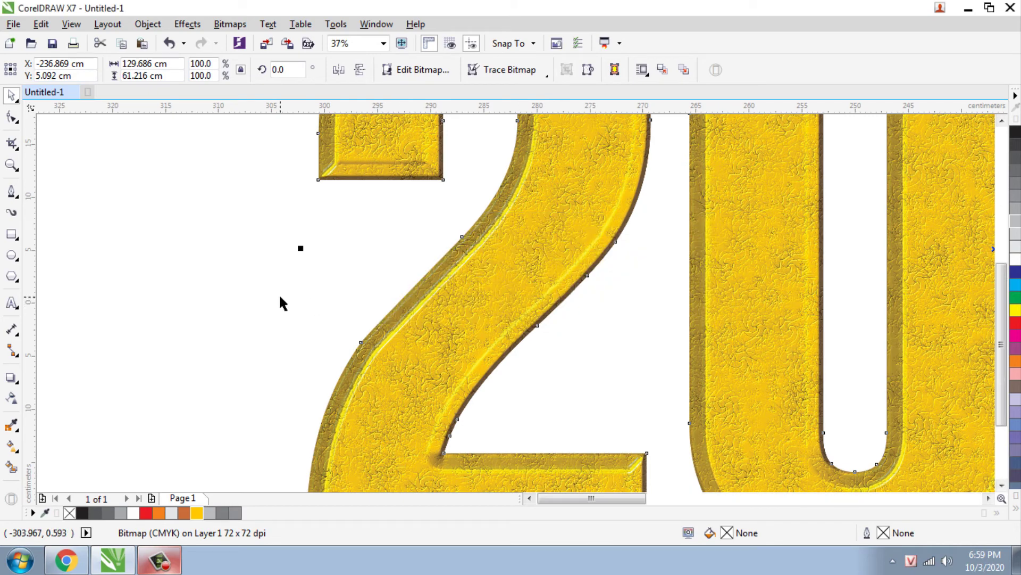
left_click(280, 296)
Move both gray strips together so their joined lower ends sit inside the hole of the first 2's ring.
scroll(280, 296, "down", 2)
scroll(247, 175, "up", 2)
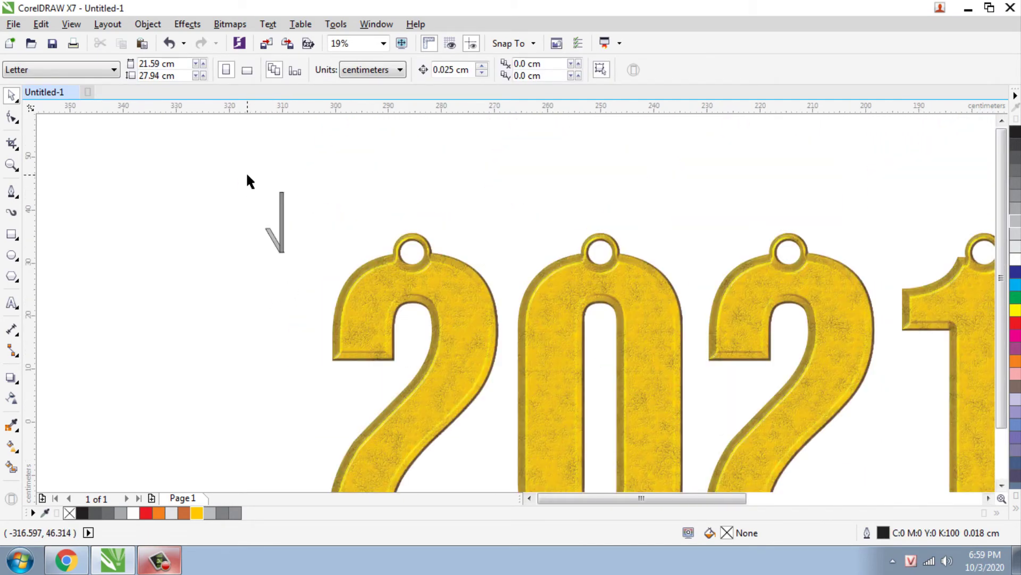
left_click_drag(224, 166, 340, 281)
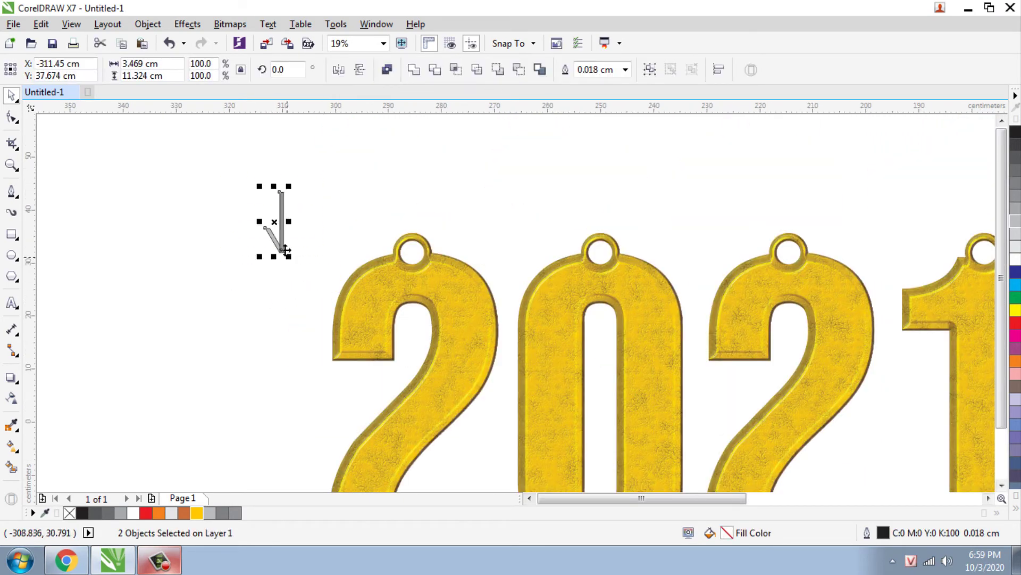
left_click_drag(286, 241, 414, 249)
scroll(414, 246, "up", 4)
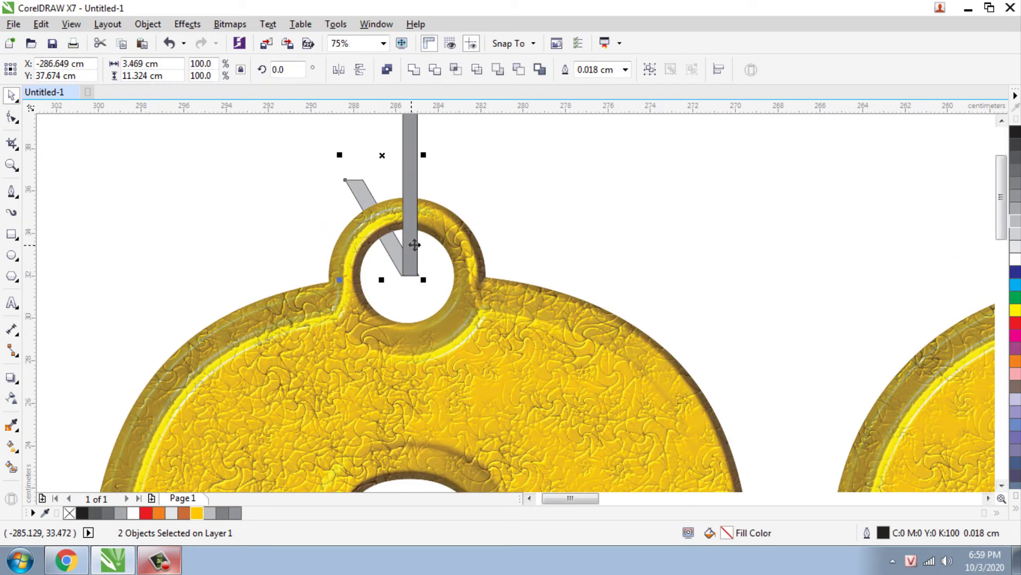
Apply a linear fountain fill to the vertical gray strip in the first 2's ring.
scroll(414, 245, "down", 2)
left_click(420, 198)
left_click(415, 197)
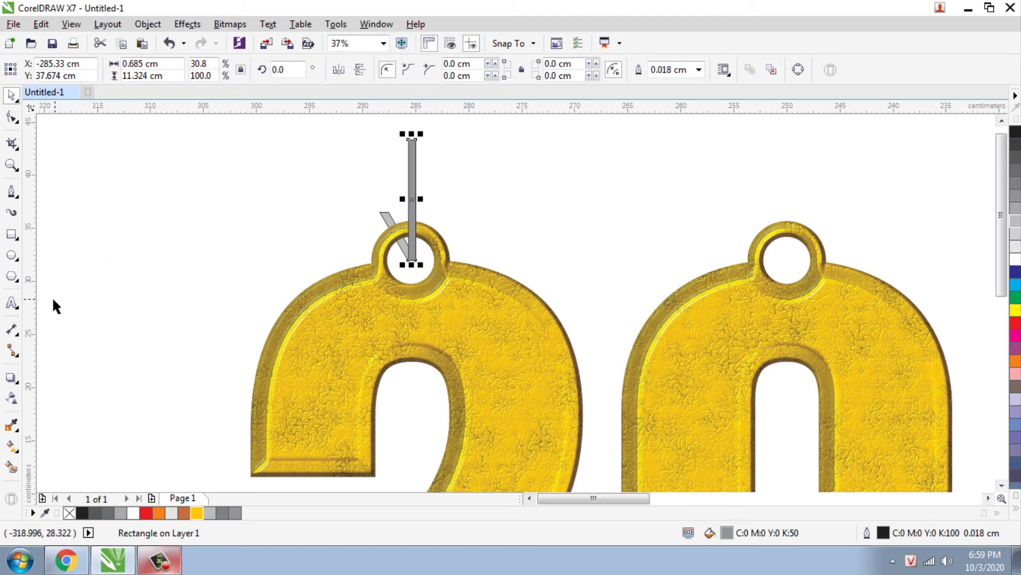
left_click(12, 446)
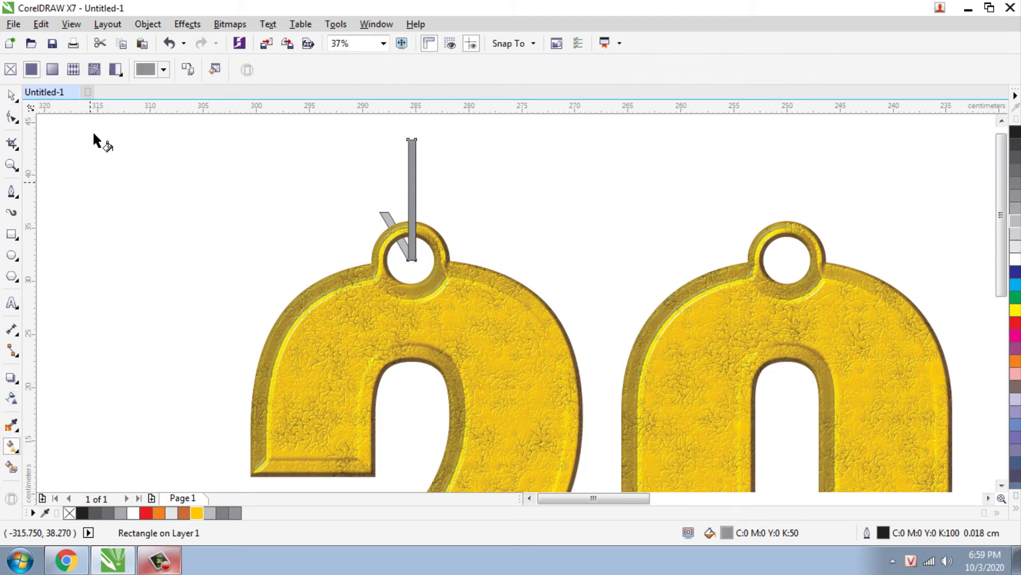
left_click(52, 70)
scroll(418, 208, "up", 2)
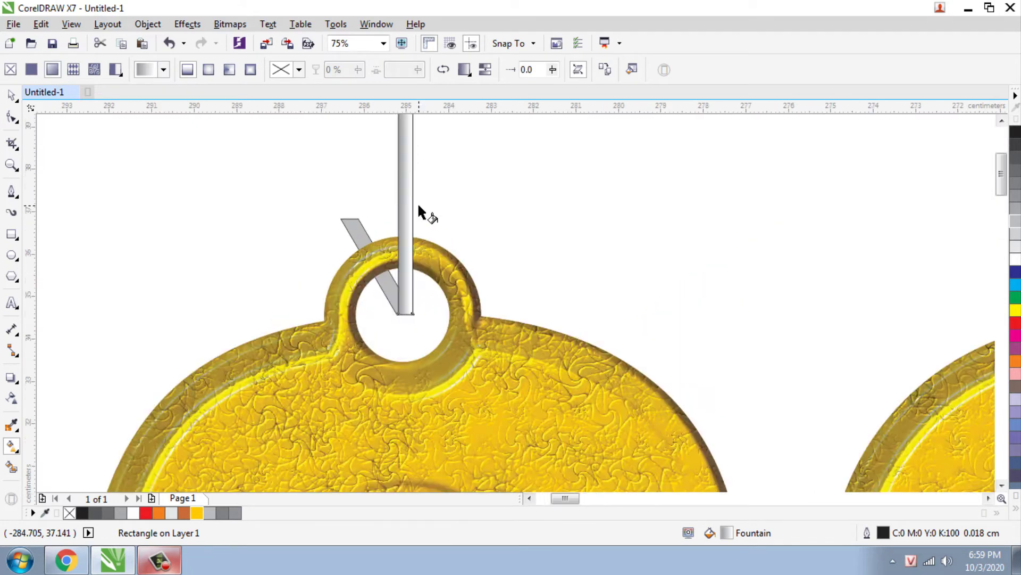
scroll(418, 208, "up", 2)
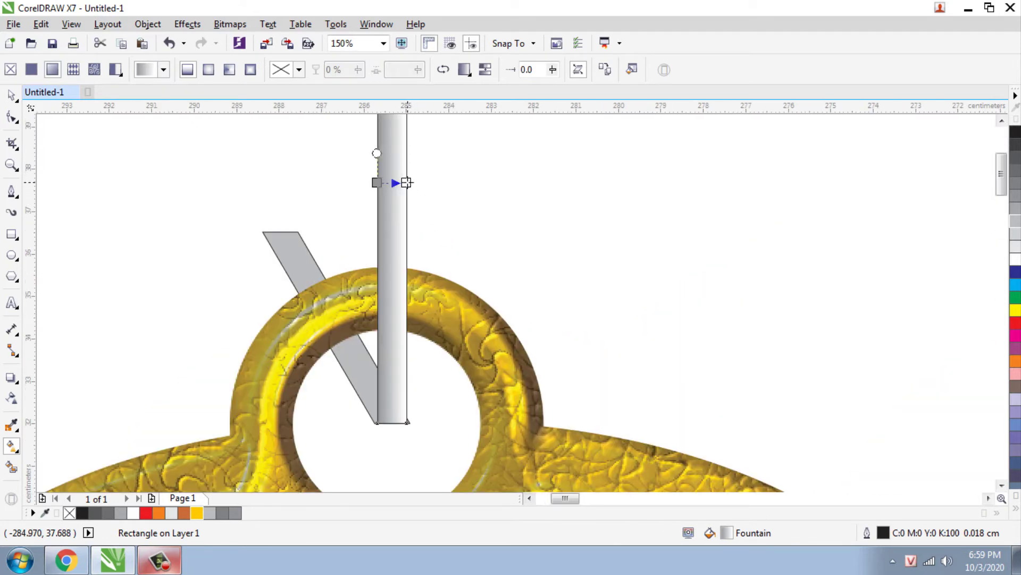
Set both end colors of the vertical strip's gradient to golden yellow.
left_click(377, 182)
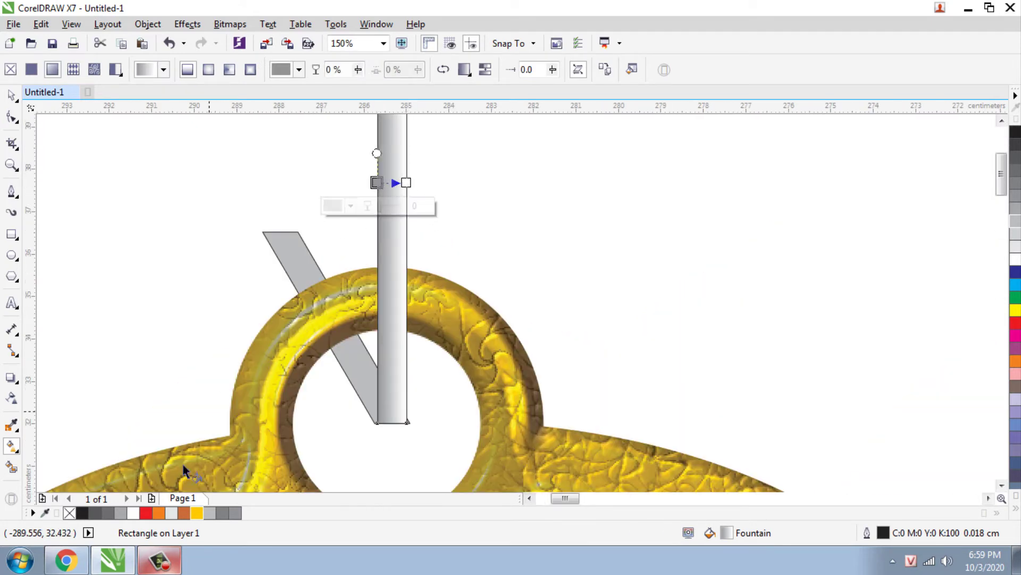
left_click(196, 513)
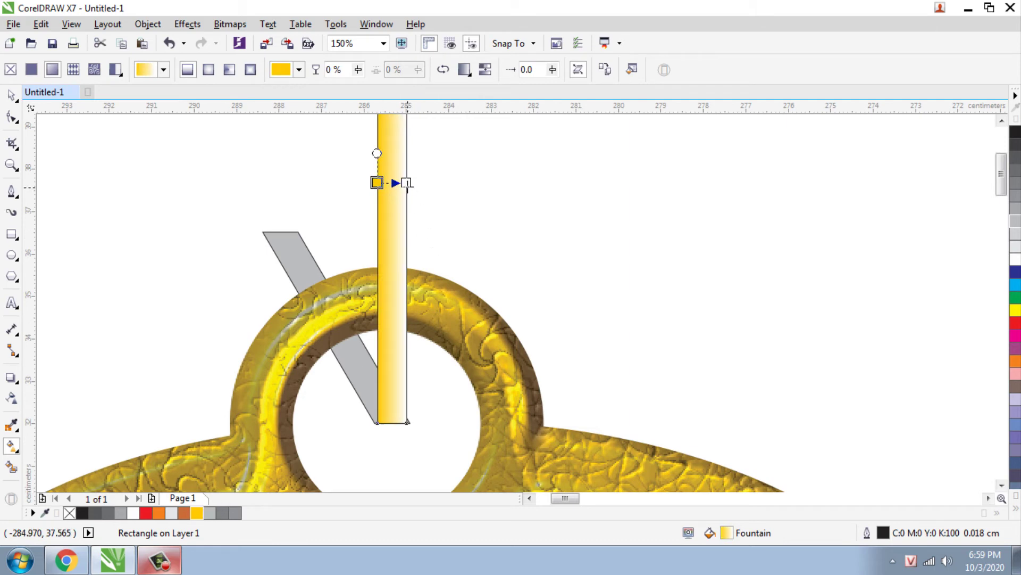
left_click(406, 183)
left_click(197, 513)
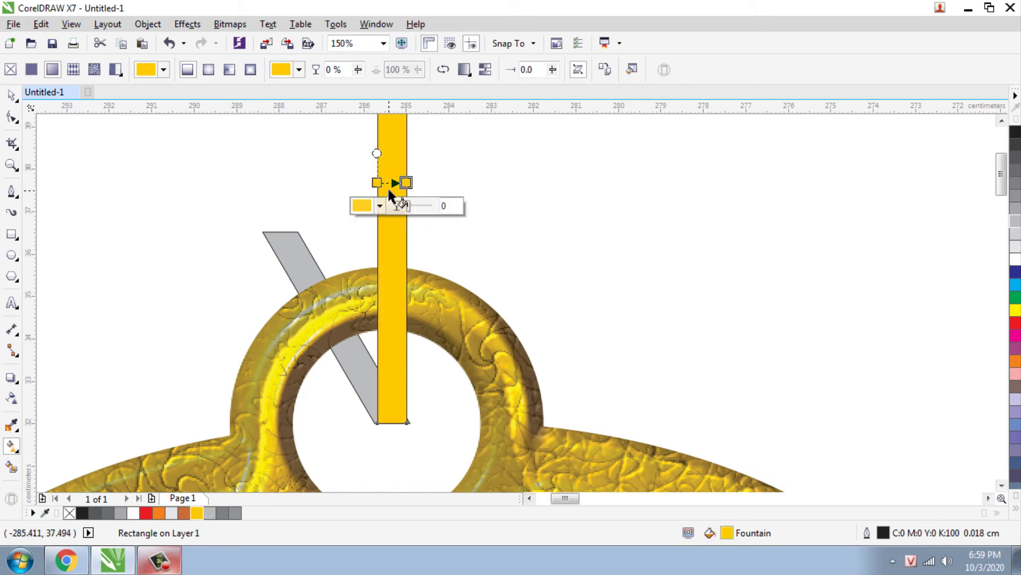
Add a white color node at the 50% midpoint of the vertical strip's gradient.
scroll(390, 185, "up", 2)
double_click(392, 180)
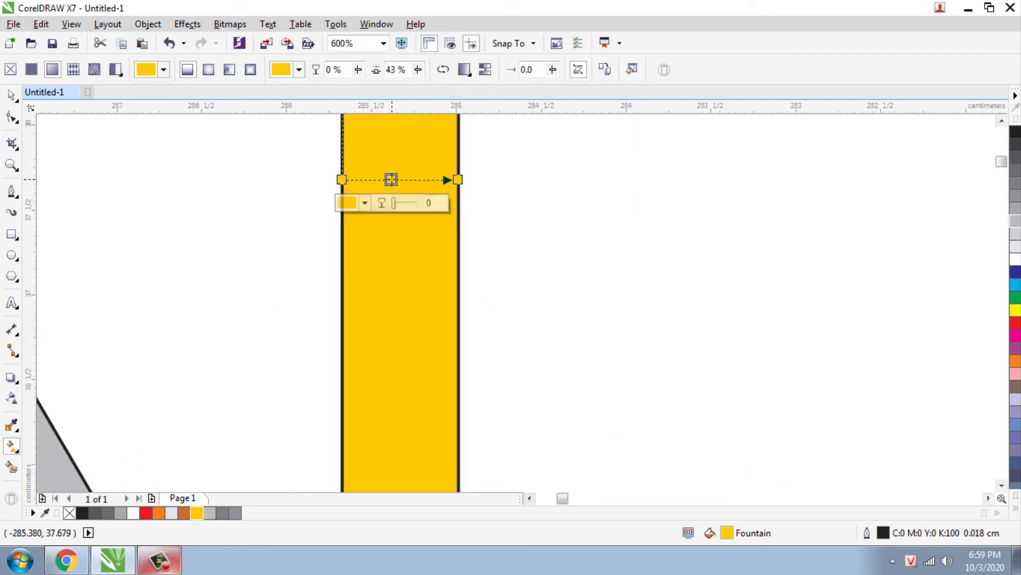
left_click(1014, 260)
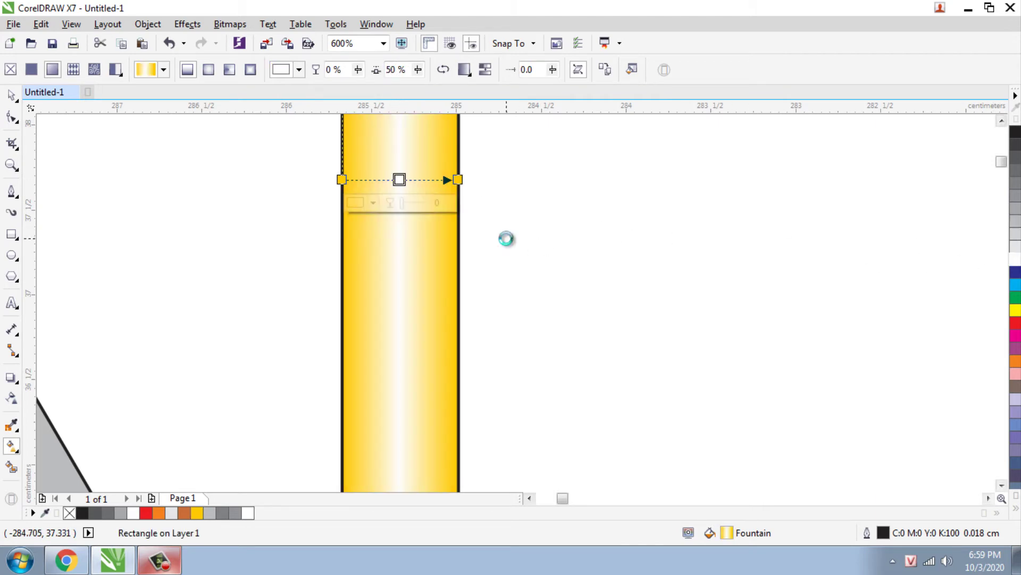
scroll(509, 239, "down", 7)
scroll(497, 248, "up", 3)
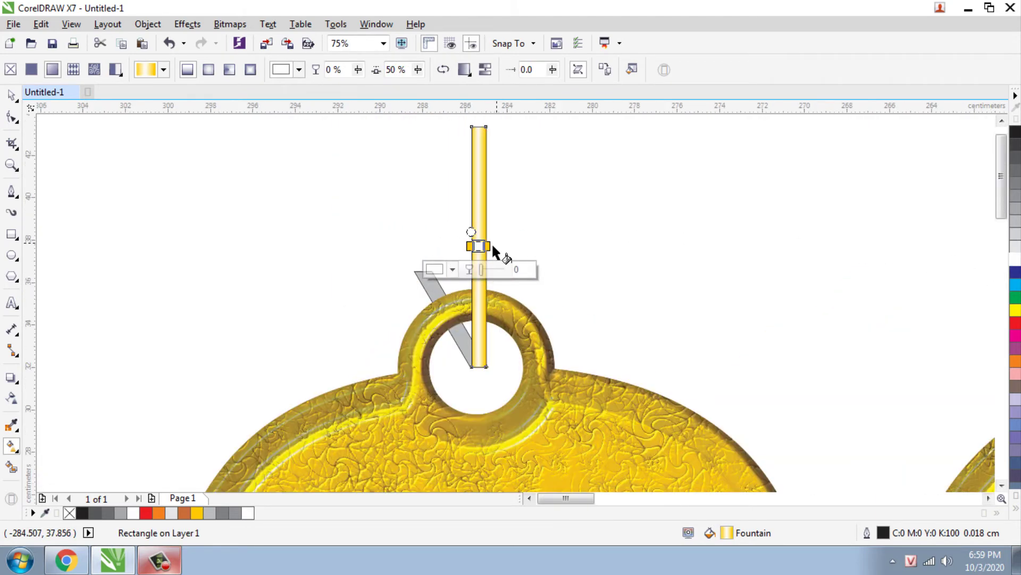
scroll(388, 236, "down", 1)
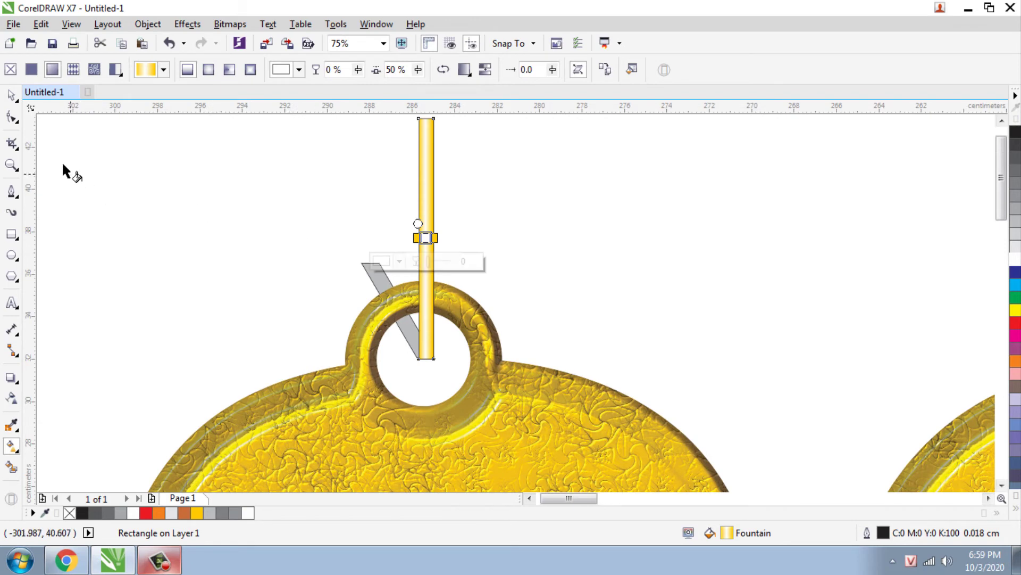
Widen the vertical strip symmetrically to about 0.888 cm and remove its outline.
left_click(11, 95)
scroll(440, 241, "up", 4)
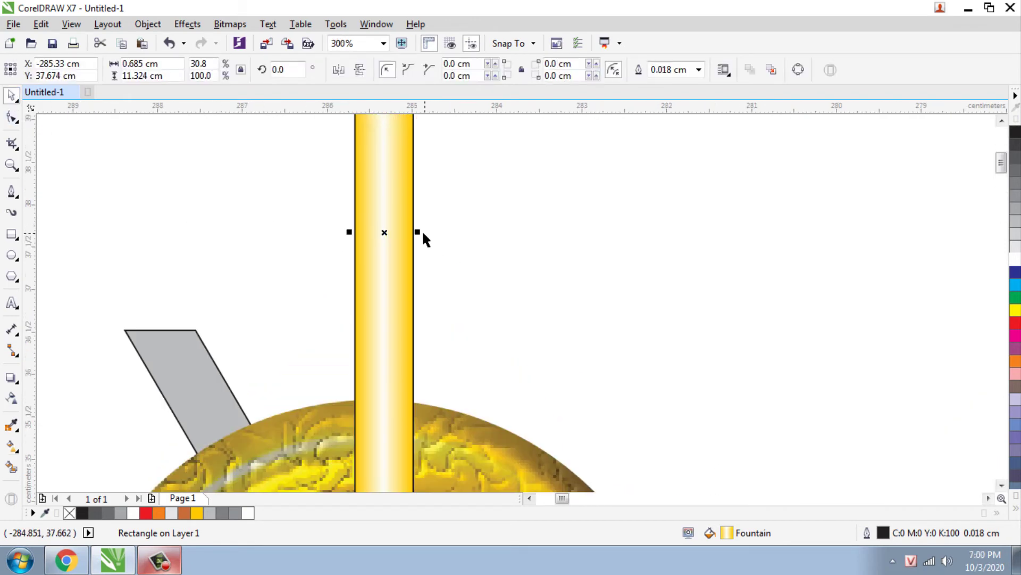
left_click_drag(420, 230, 429, 232)
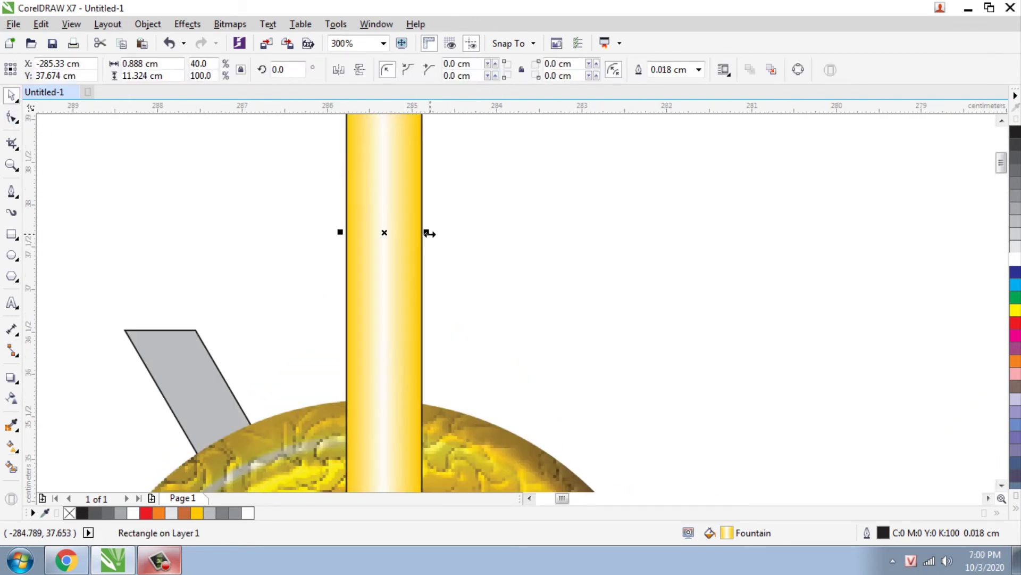
scroll(430, 232, "down", 4)
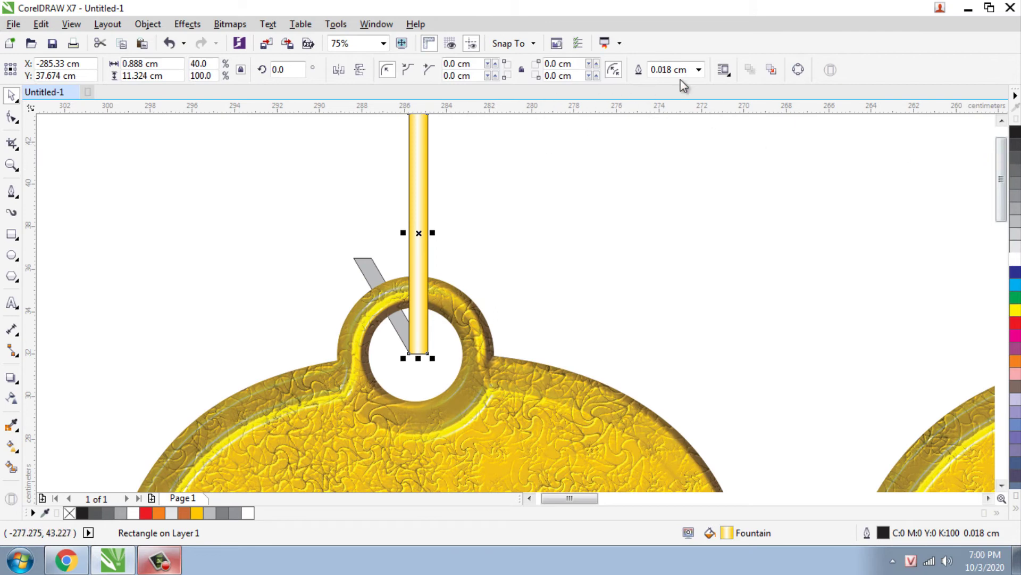
left_click(700, 69)
left_click(665, 83)
left_click(436, 252)
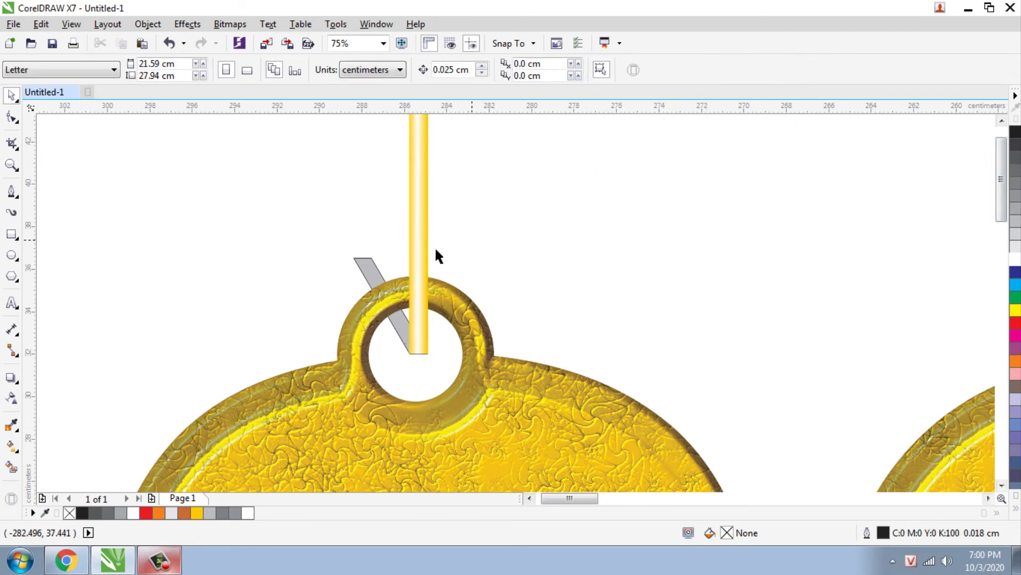
Copy the vertical strip's gradient fill onto the short slanted strip.
left_click(369, 264)
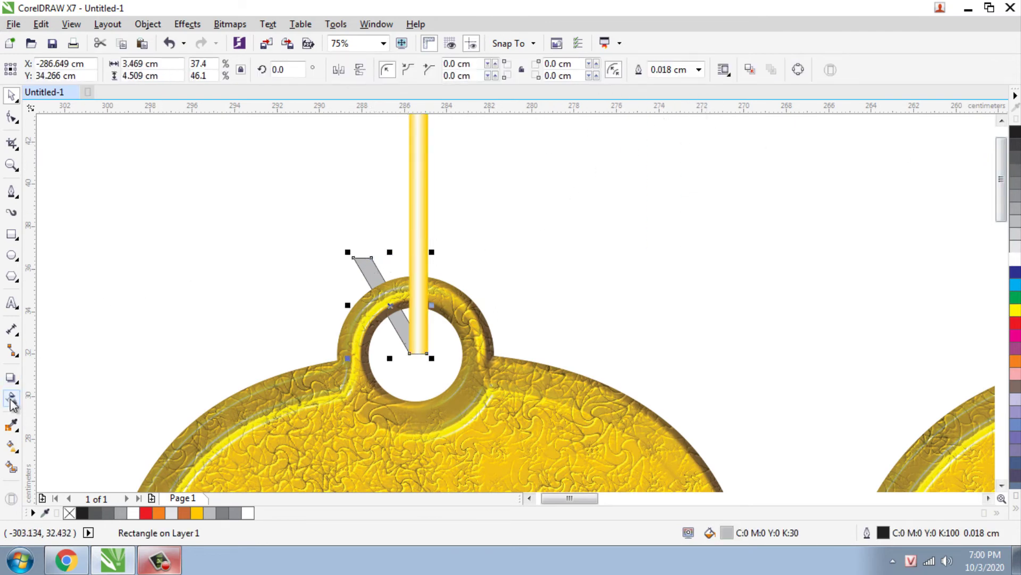
left_click(12, 445)
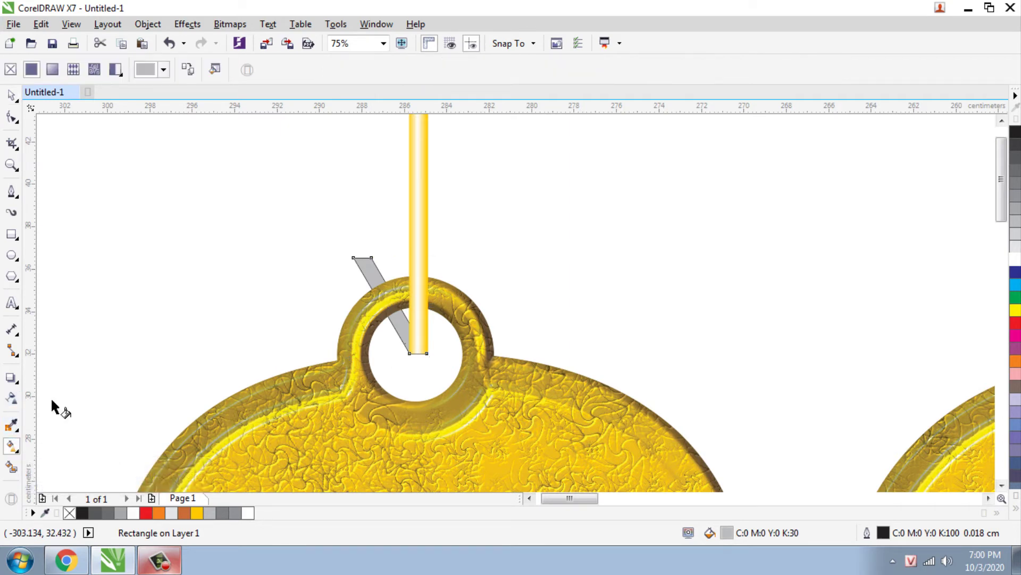
left_click(188, 71)
left_click(419, 196)
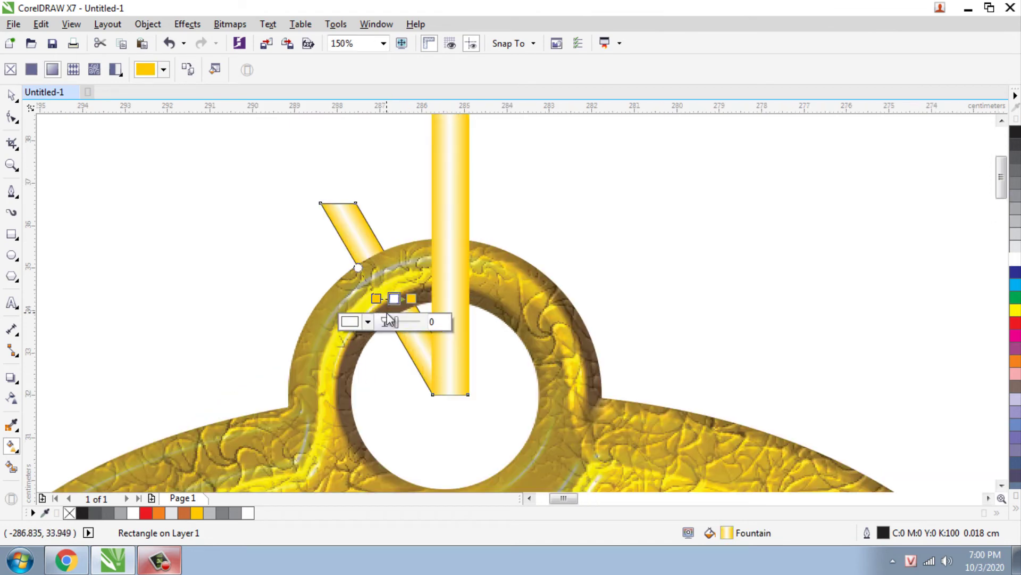
scroll(385, 314, "up", 2)
left_click(12, 95)
scroll(301, 279, "down", 2)
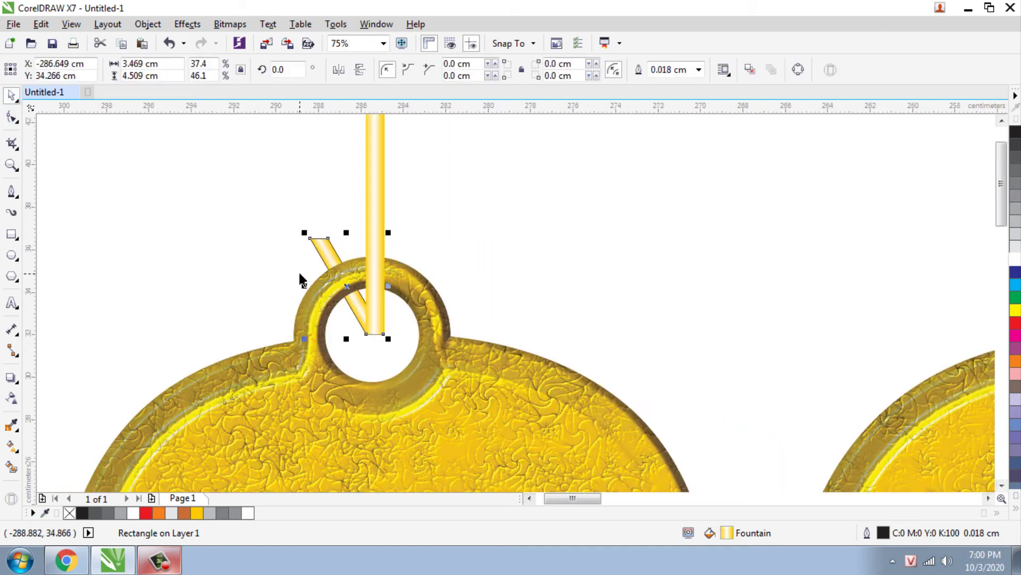
Remove the slanted strip's outline and deselect it.
left_click(698, 70)
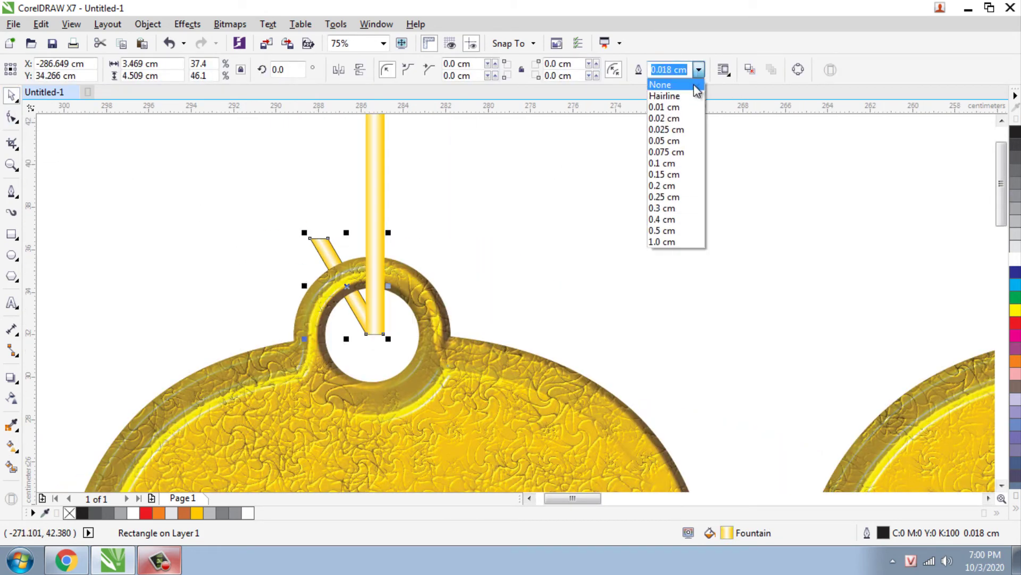
left_click(691, 88)
left_click(572, 198)
scroll(288, 261, "down", 2)
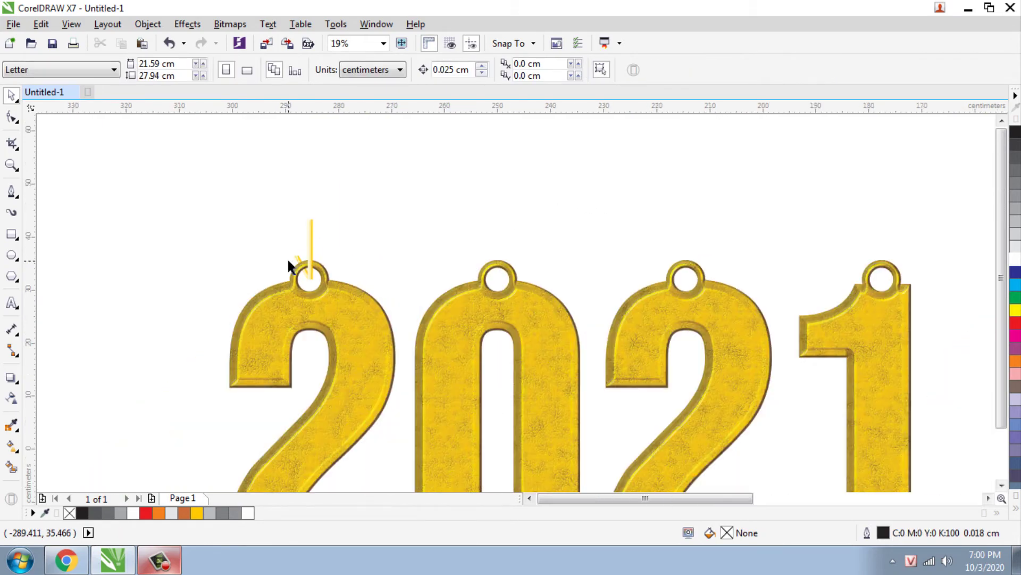
scroll(305, 270, "up", 2)
scroll(363, 255, "down", 1)
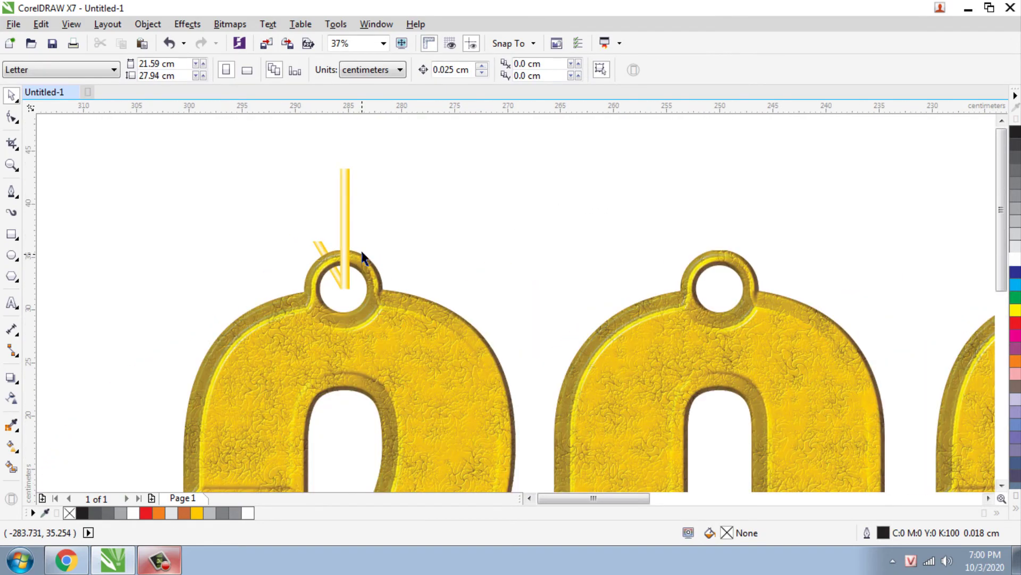
Try brown as the middle color of the vertical strip's gradient.
scroll(348, 233, "up", 2)
left_click(339, 226)
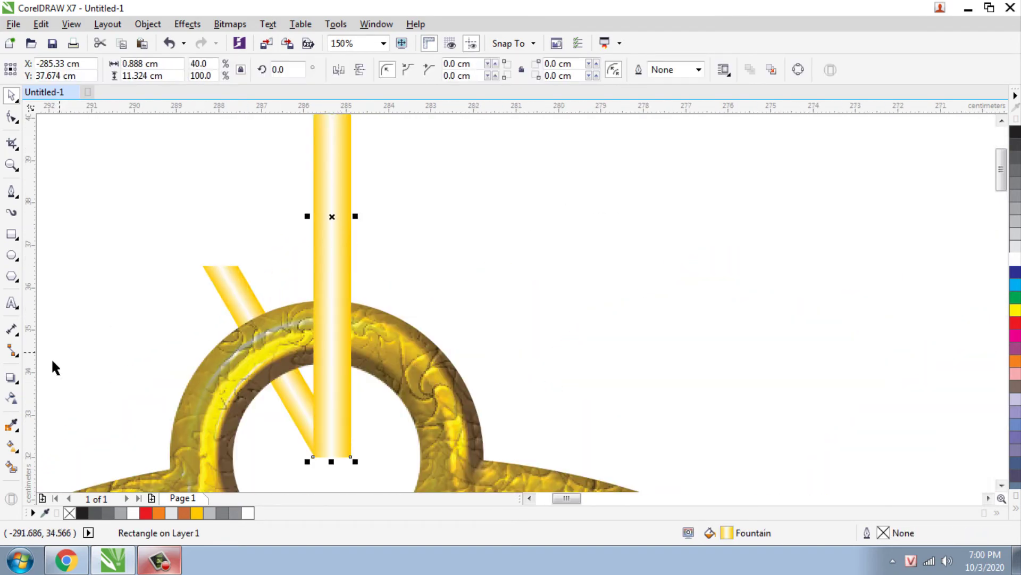
left_click(12, 446)
left_click(331, 216)
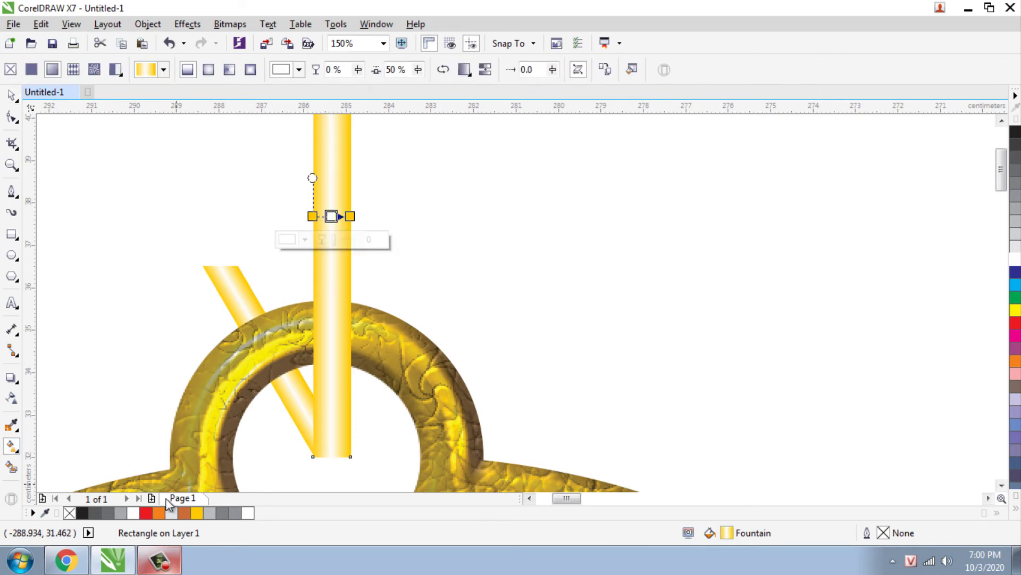
left_click(183, 513)
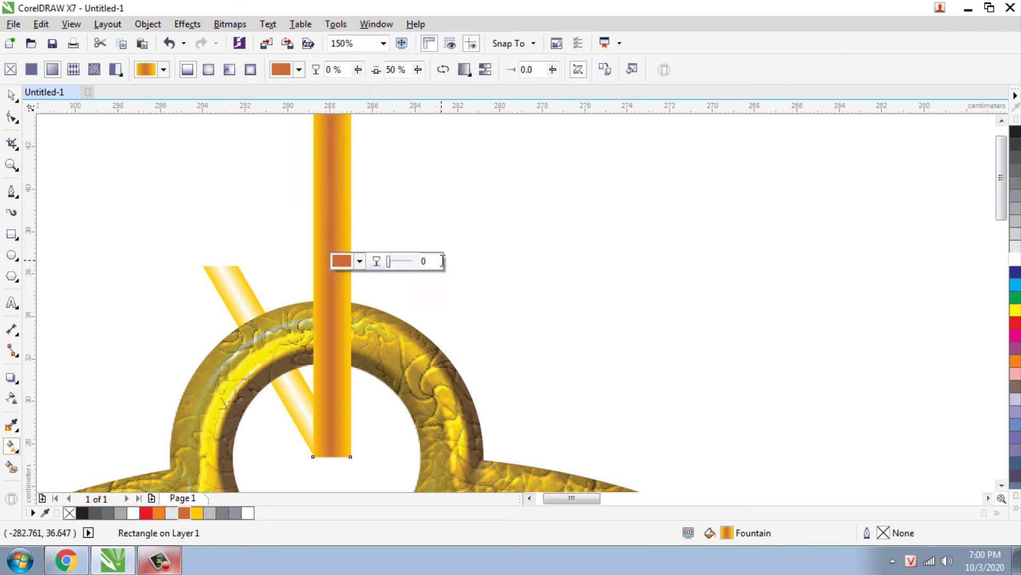
scroll(450, 267, "down", 2)
scroll(452, 267, "up", 1)
scroll(460, 260, "up", 2)
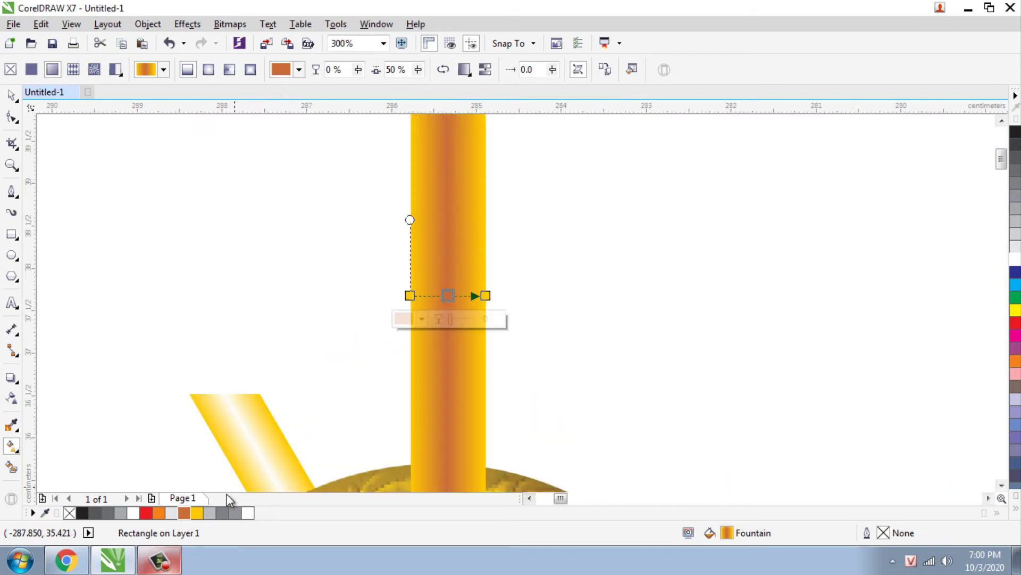
Try golden yellow and light orange for the vertical strip's middle gradient node, settling on light yellow.
left_click(1016, 511)
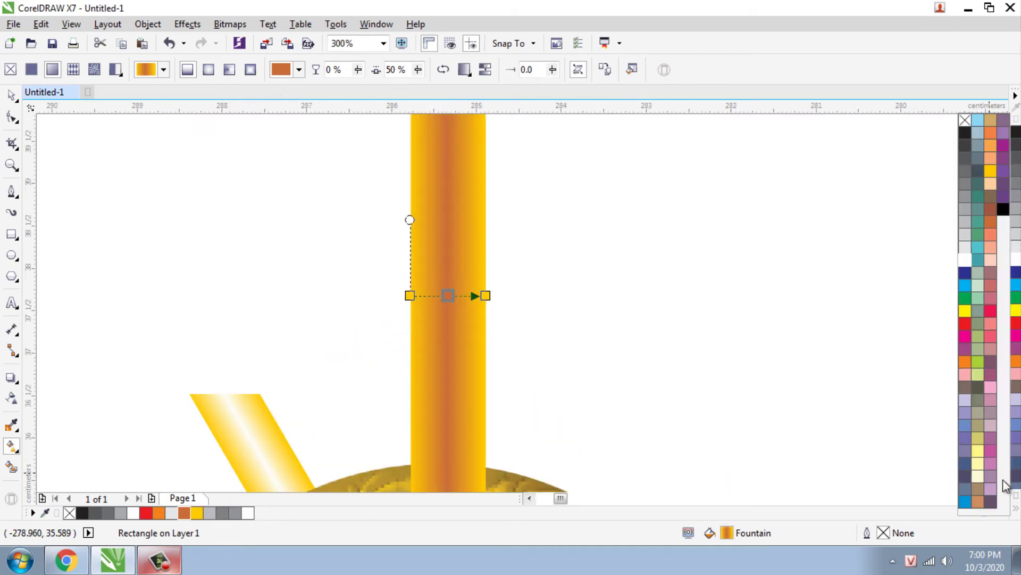
left_click(979, 449)
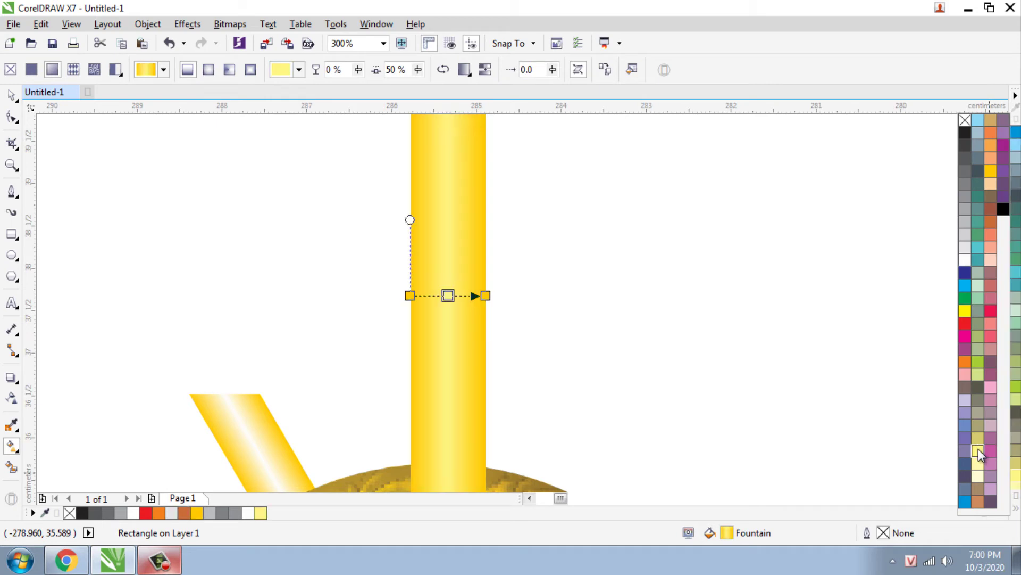
left_click(991, 172)
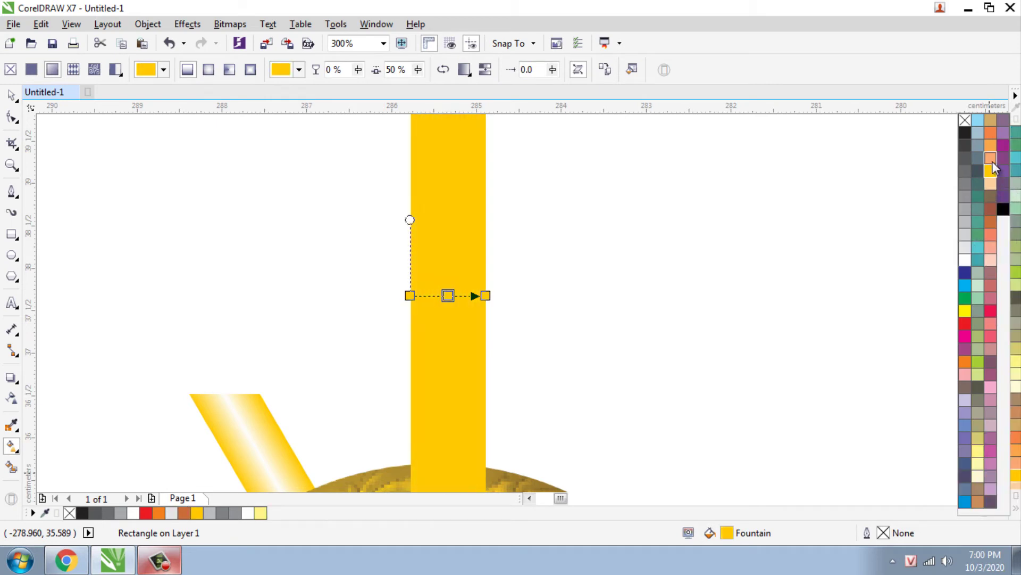
left_click(992, 161)
left_click(978, 448)
scroll(418, 217, "down", 2)
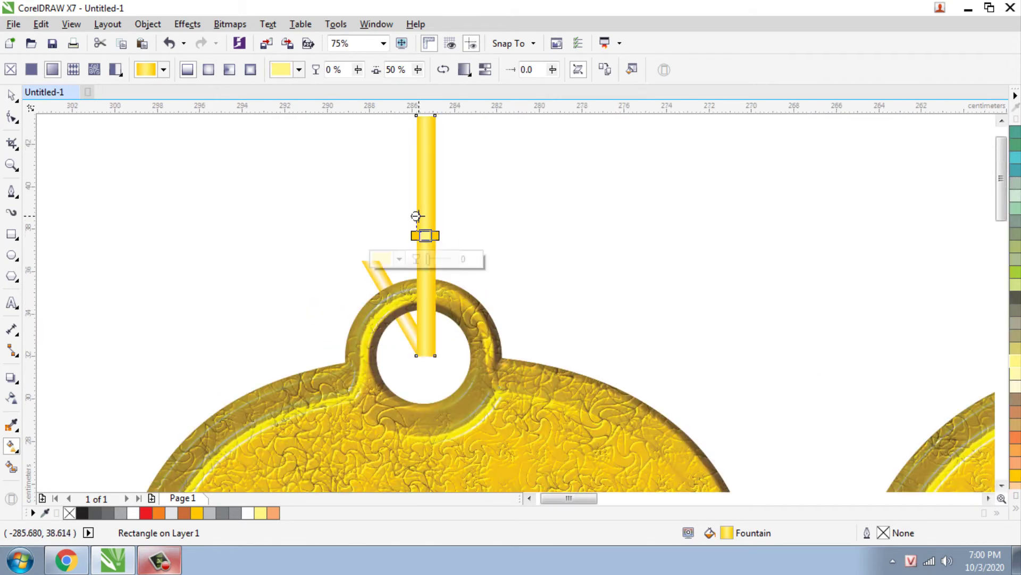
Set the middle color of the slanted strip's gradient to light yellow and deselect the strip.
left_click(379, 274)
scroll(379, 273, "up", 1)
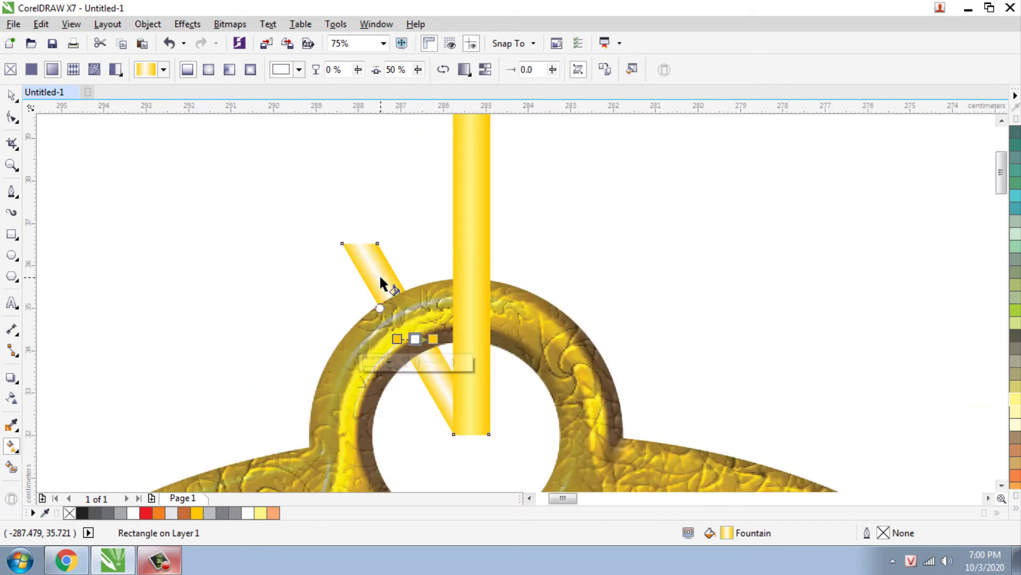
left_click(273, 512)
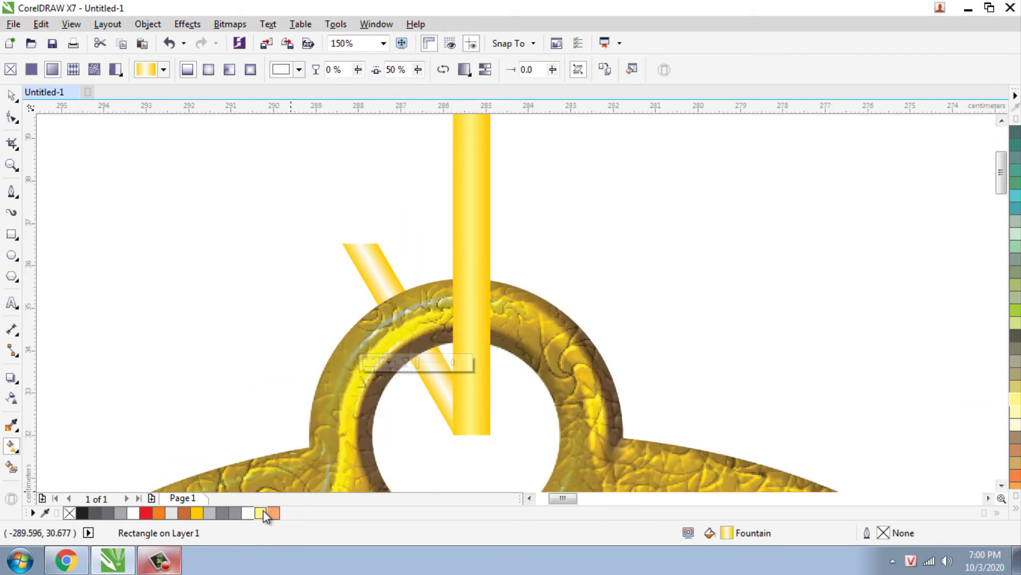
left_click(309, 219)
scroll(309, 218, "down", 1)
scroll(313, 223, "down", 3)
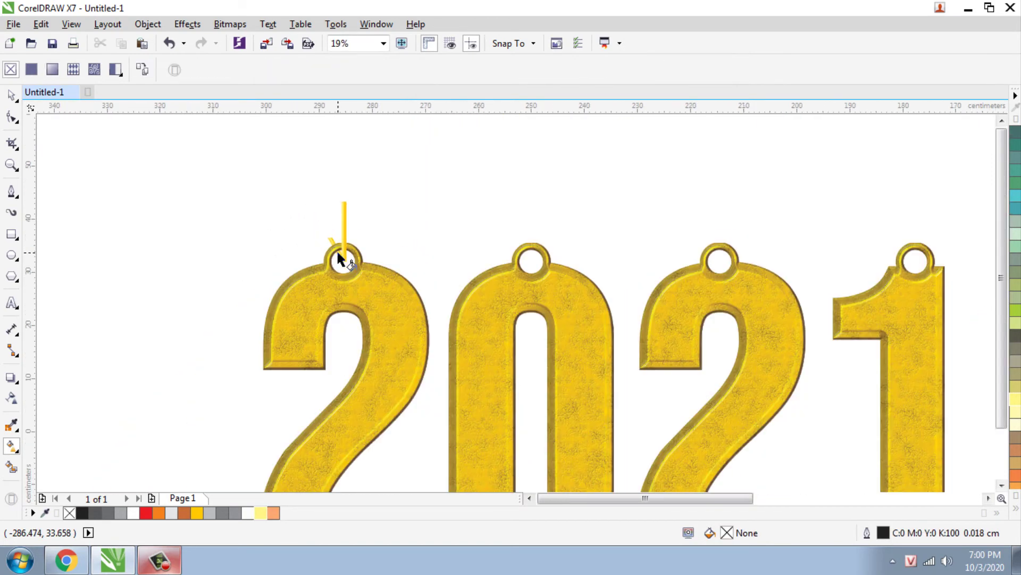
Stretch the vertical strip upward until the strap is about 20.7 cm tall, and select both strips.
left_click(11, 94)
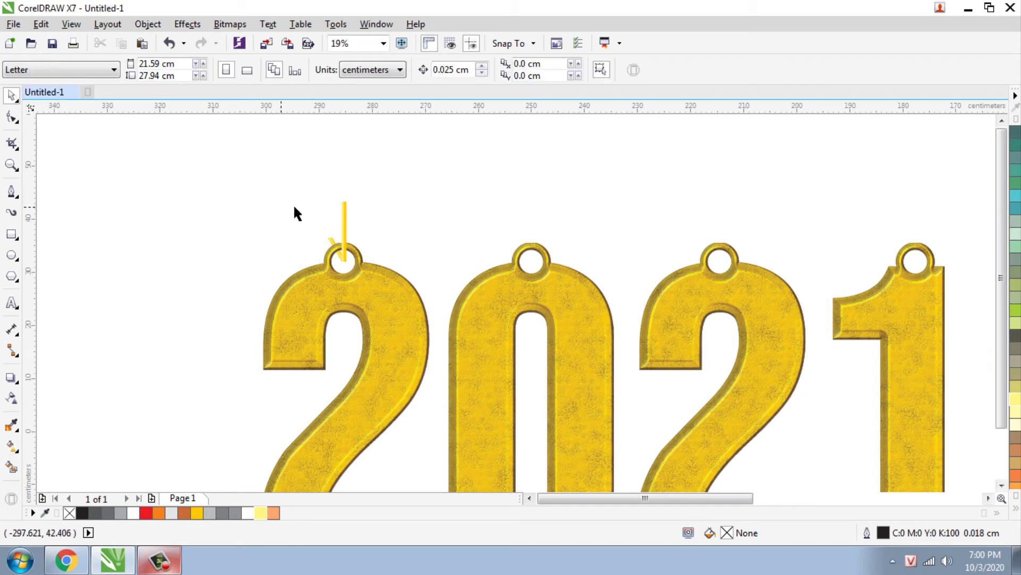
left_click(346, 203)
left_click_drag(345, 198, 391, 325)
scroll(362, 234, "down", 1)
left_click(374, 209)
scroll(345, 226, "up", 1)
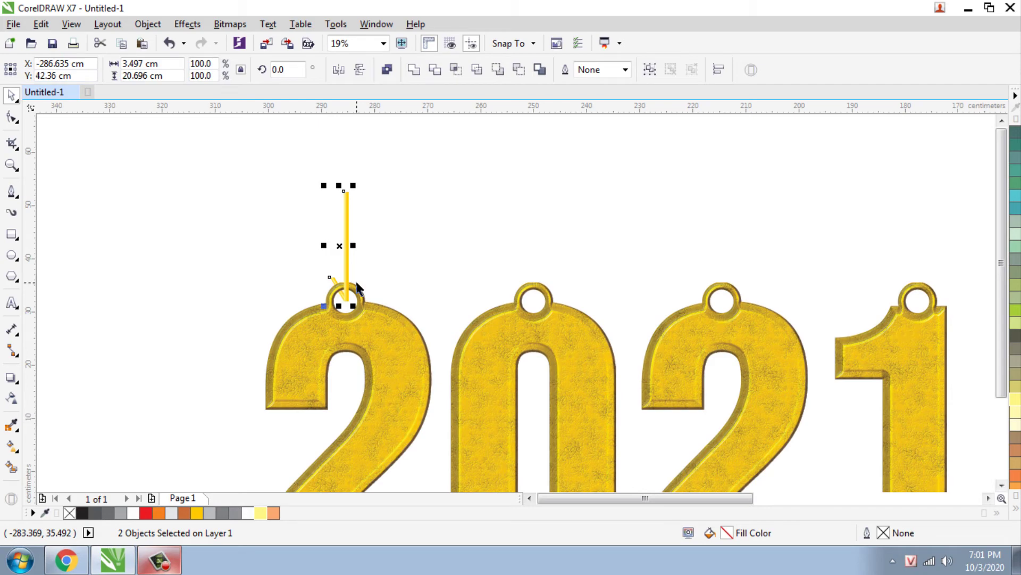
Place a copy of the two straps on the ring above the 0.
scroll(650, 319, "up", 1)
scroll(400, 288, "down", 1)
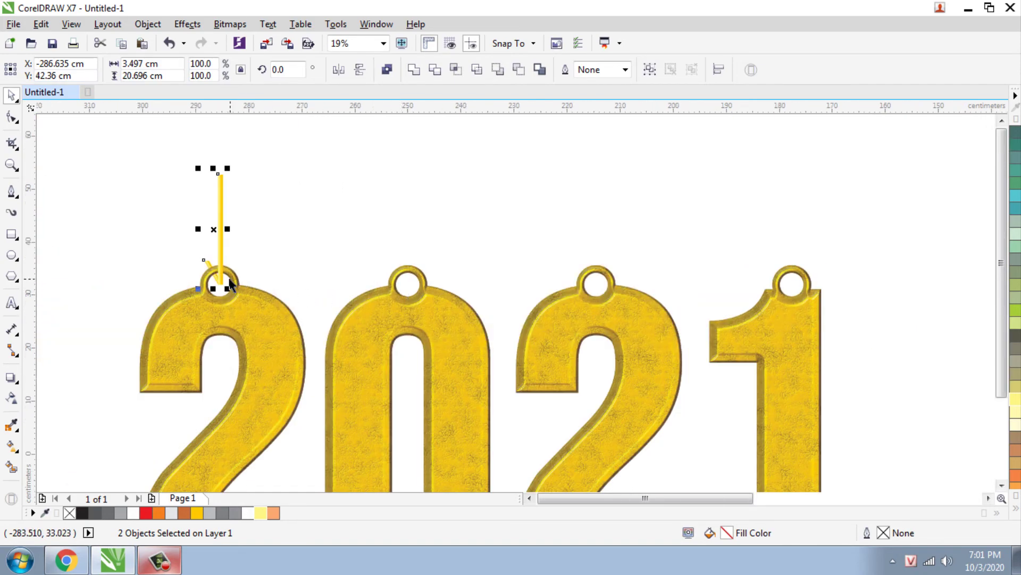
left_click_drag(220, 283, 408, 285)
key("plus")
scroll(404, 285, "up", 2)
scroll(407, 289, "down", 2)
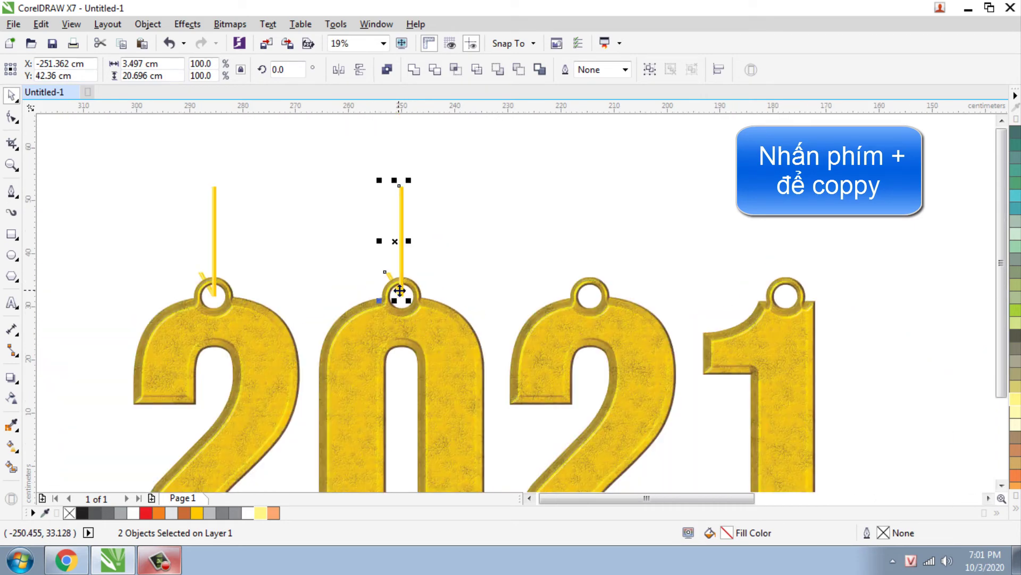
Place further strap copies on the rings of the second 2 and the 1, and clear the selection.
left_click_drag(401, 290, 583, 297)
scroll(588, 292, "up", 3)
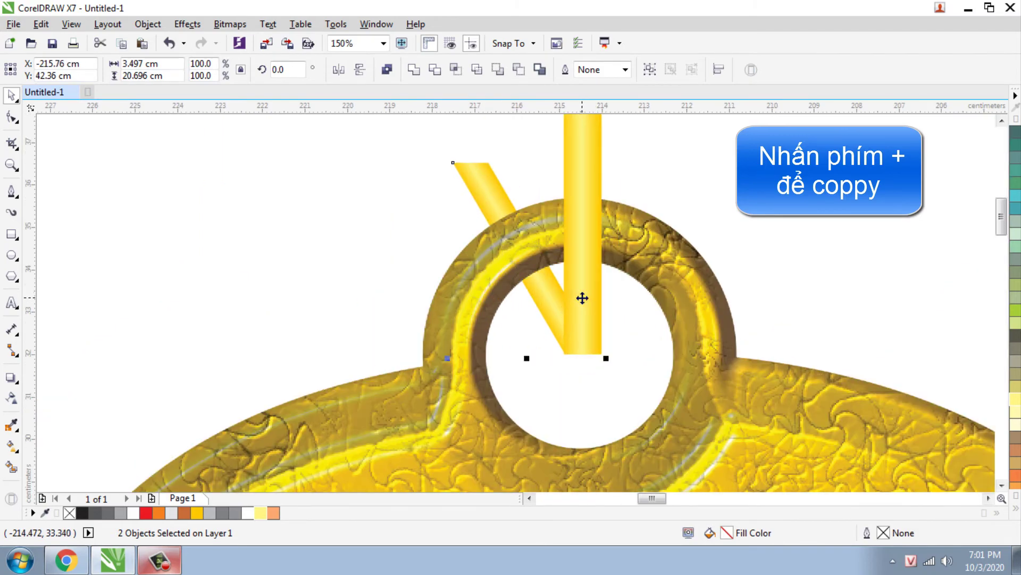
scroll(398, 282, "down", 3)
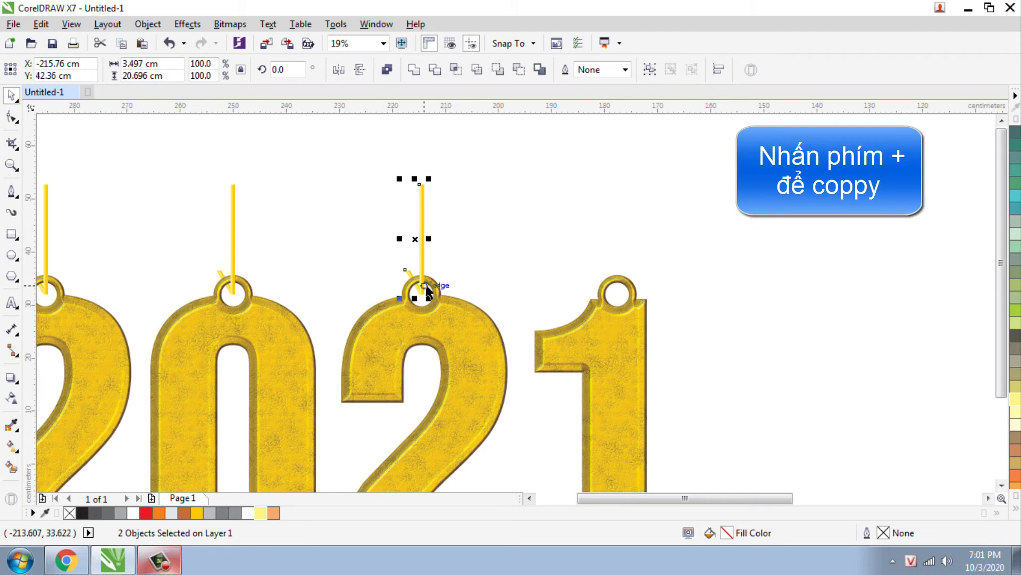
left_click_drag(422, 285, 602, 286)
scroll(617, 298, "up", 5)
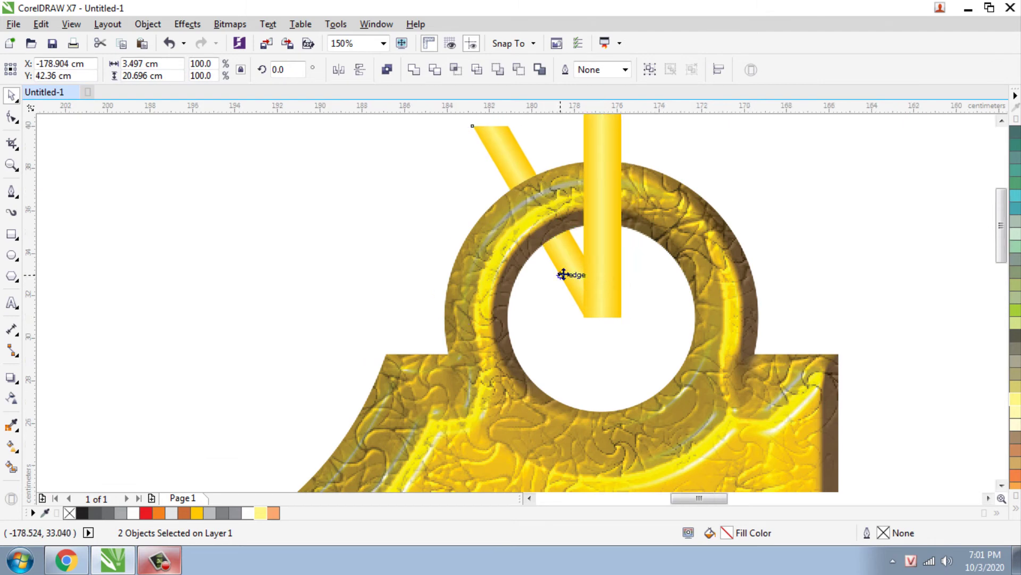
scroll(673, 262, "down", 4)
left_click(672, 262)
scroll(674, 262, "down", 1)
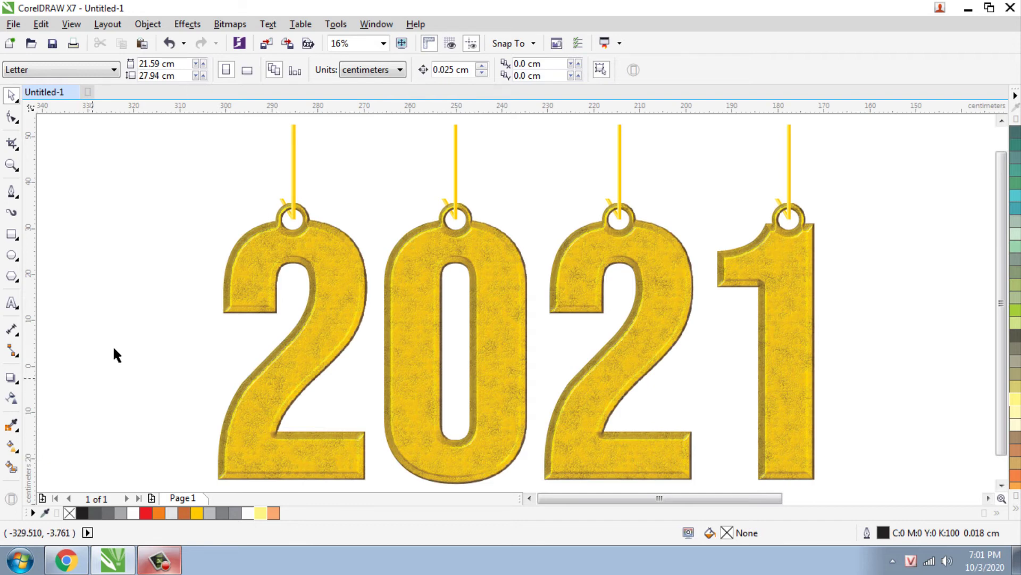
Select all the digits together with their straps and group them.
scroll(367, 318, "down", 1)
left_click_drag(224, 187, 693, 437)
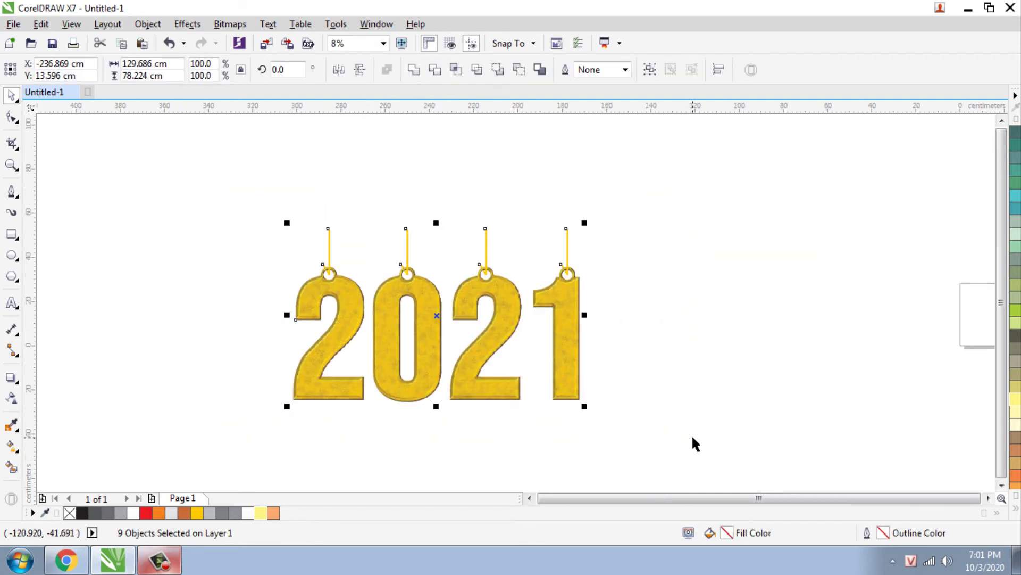
left_click(651, 75)
key("shift+F2")
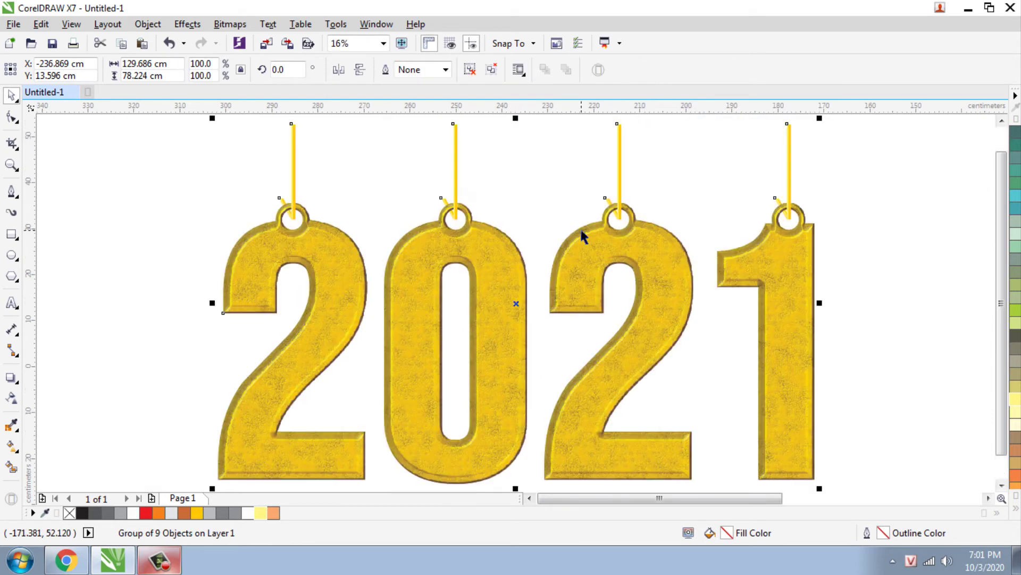
Apply a drop shadow to the group using the Flat Bottom Right preset.
left_click(15, 383)
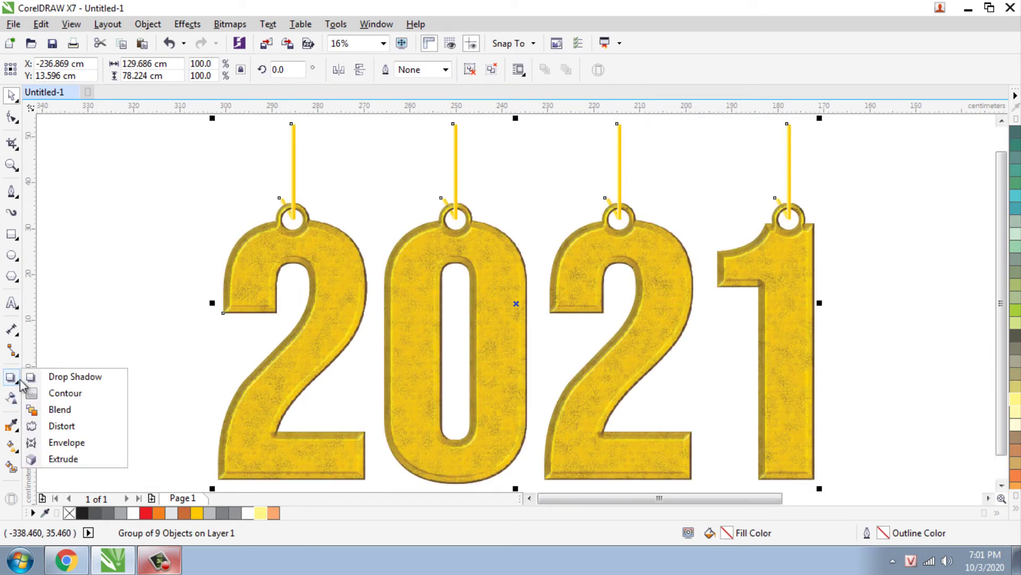
left_click(75, 378)
left_click(66, 71)
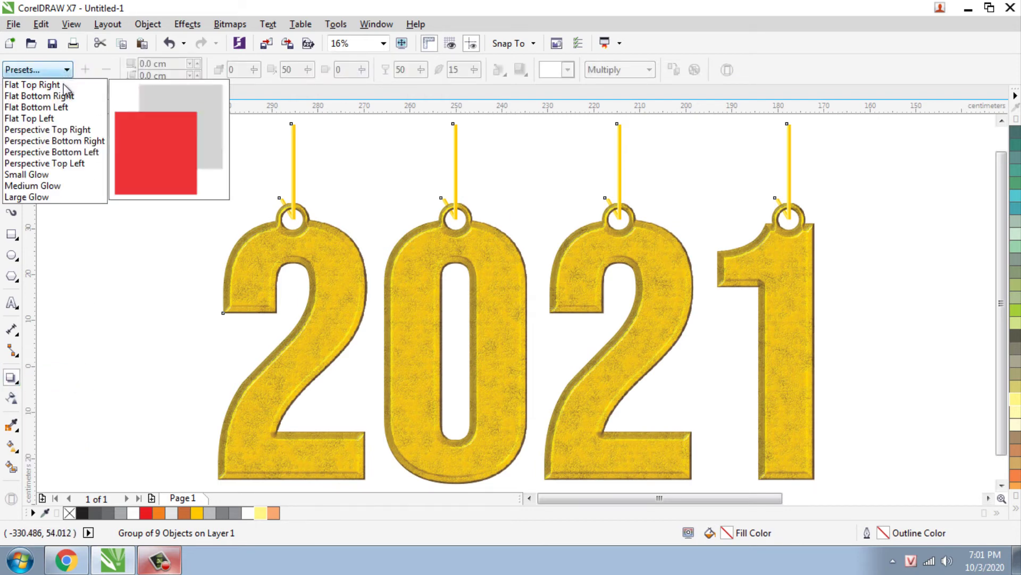
left_click(66, 98)
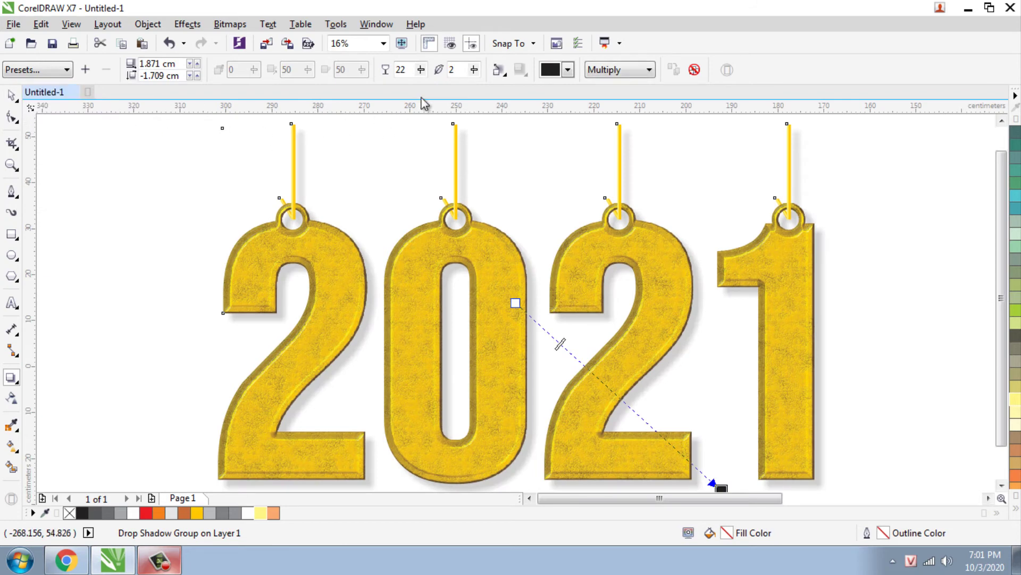
Try a drop shadow opacity of 45, settling on 30.
double_click(394, 74)
type("45")
key("Return")
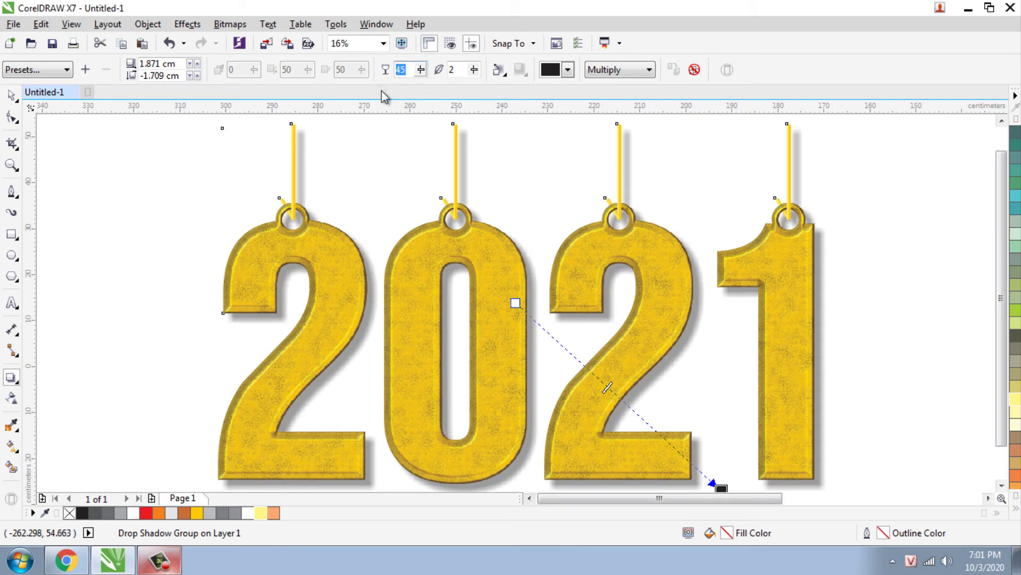
type("30")
key("Return")
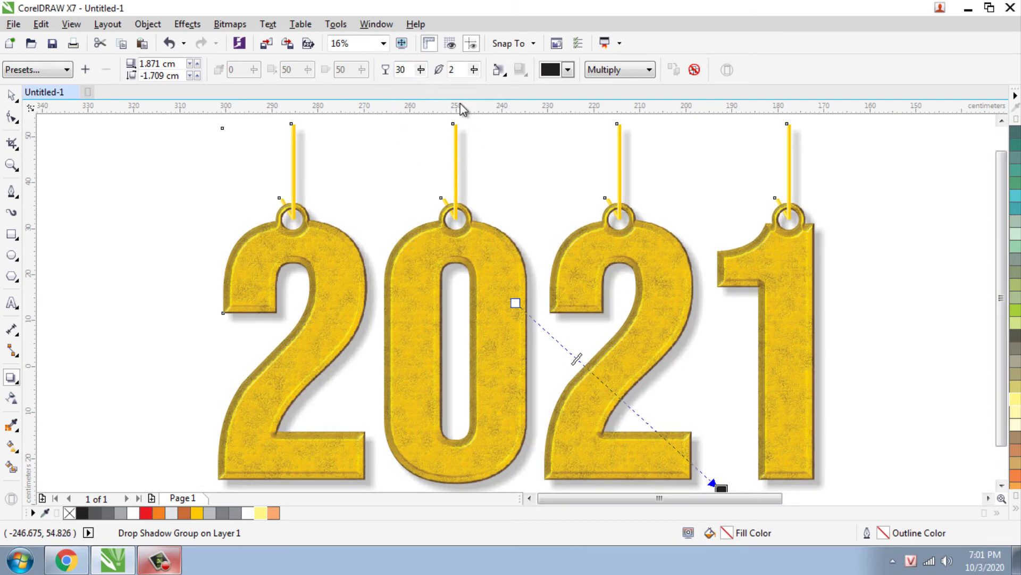
Try a drop shadow feathering of 5, set it back to 2, and deselect the group.
type("5")
key("Return")
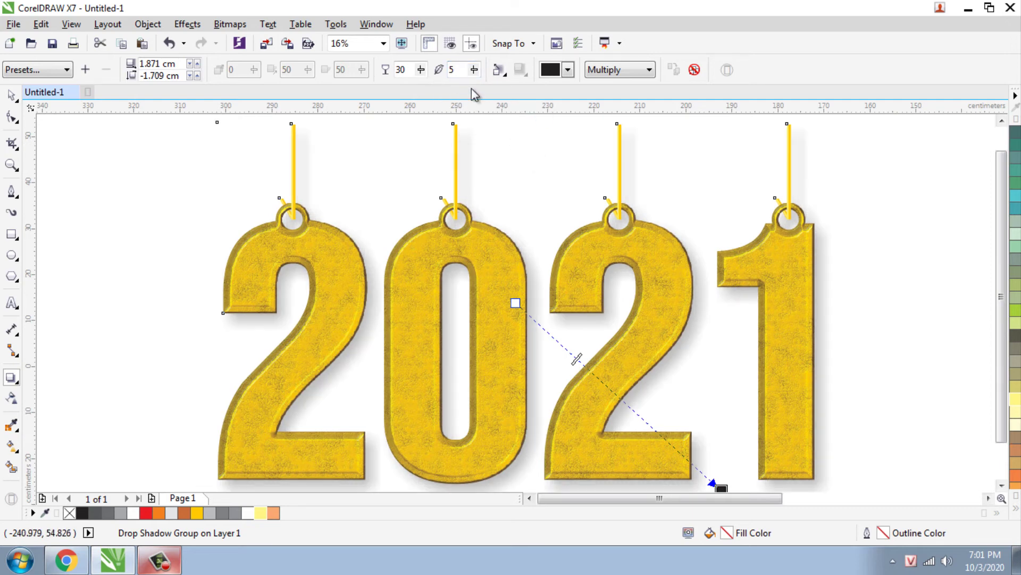
type("2")
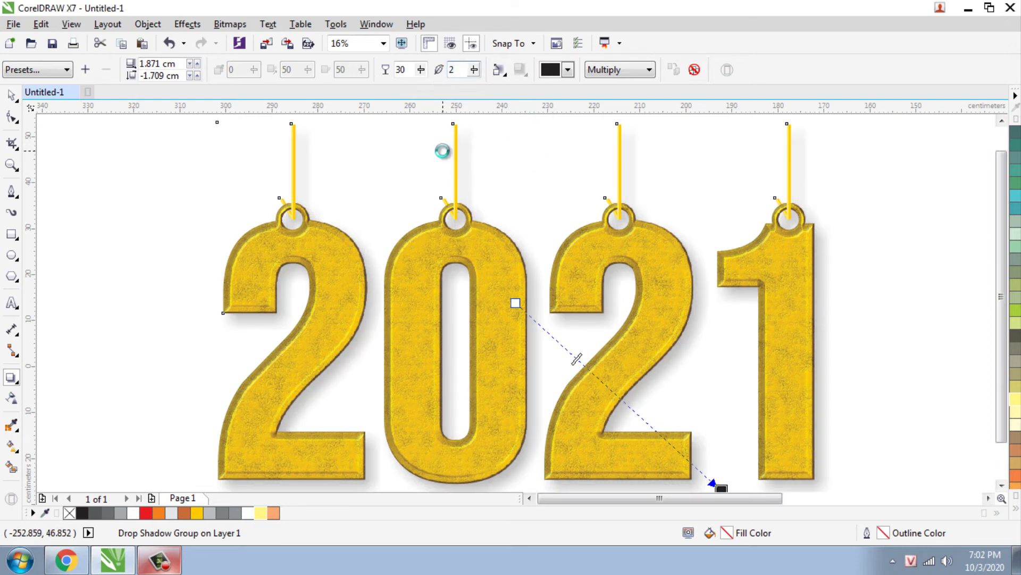
scroll(451, 185, "down", 2)
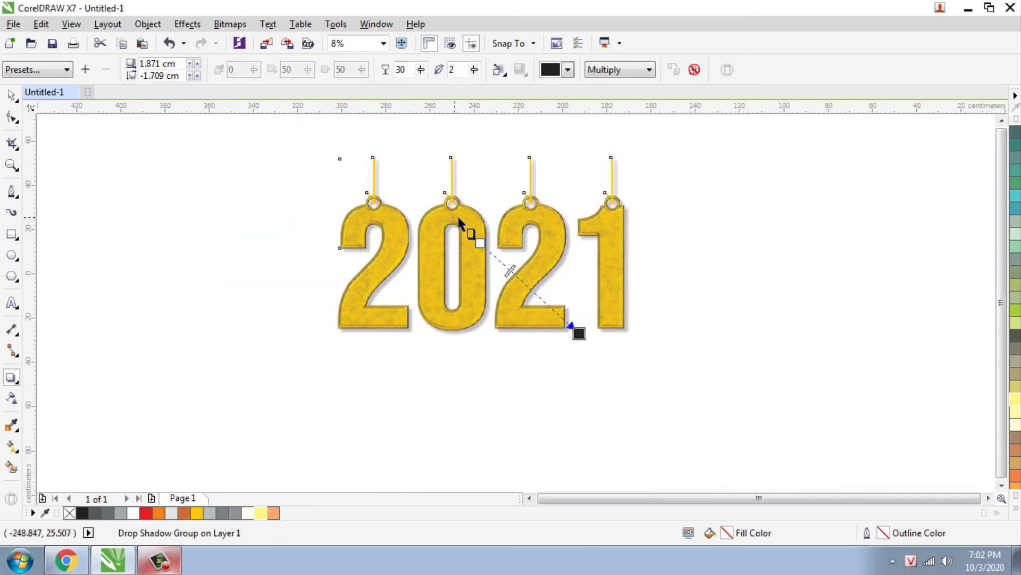
scroll(457, 214, "up", 2)
key("space")
left_click(111, 187)
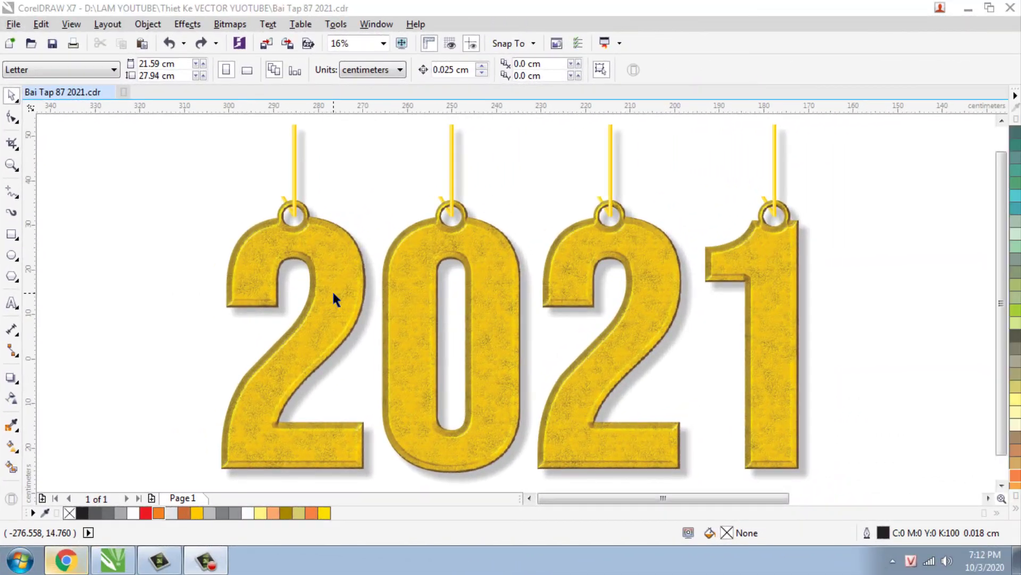
Draw a rectangle about 69.4 by 41 cm in the empty area between the digits and the page.
left_click(332, 292)
scroll(333, 294, "down", 1)
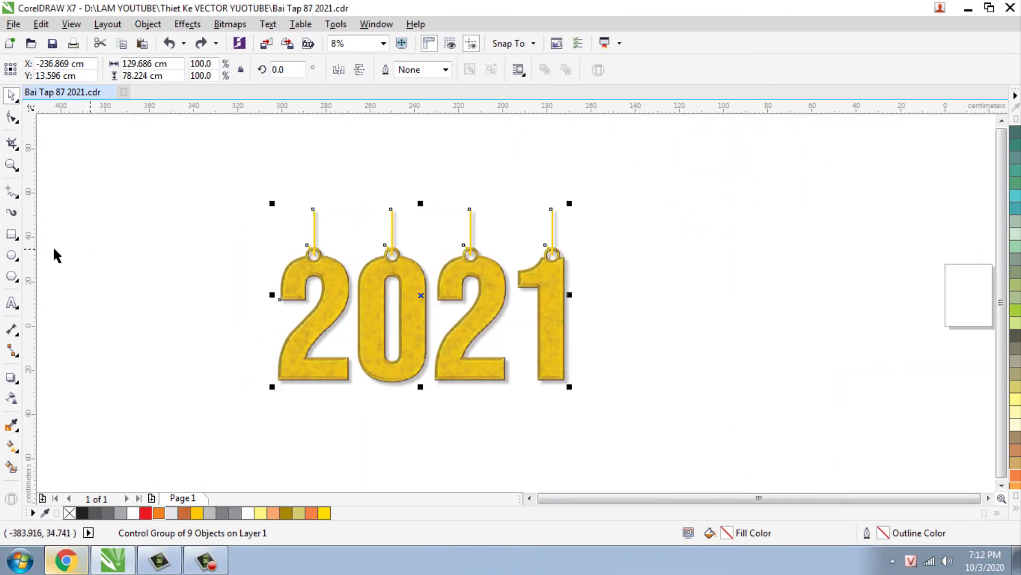
left_click(12, 235)
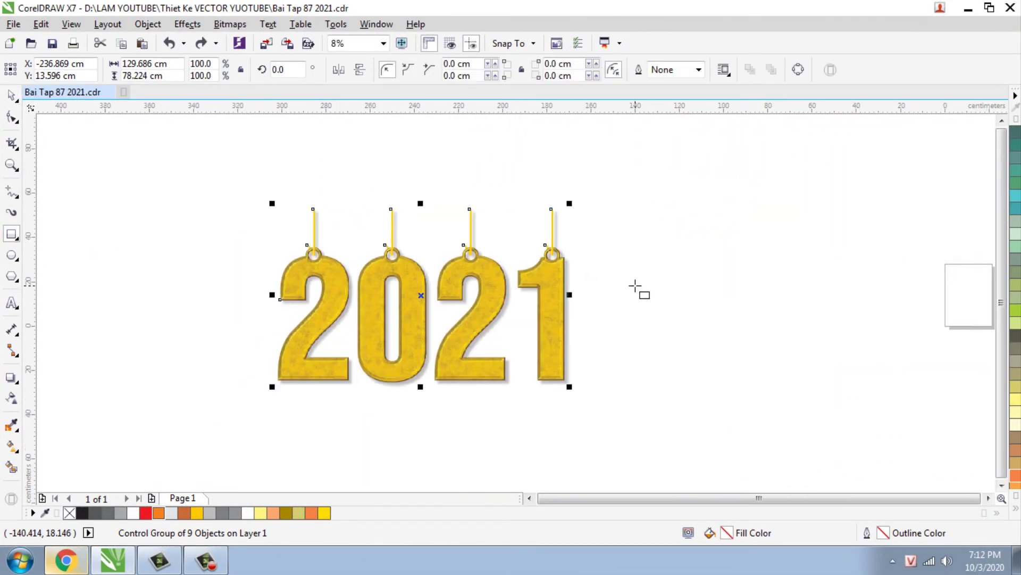
left_click_drag(624, 251, 777, 341)
Set the rectangle's size to 45 by 25 cm and center it on the page.
left_click(165, 67)
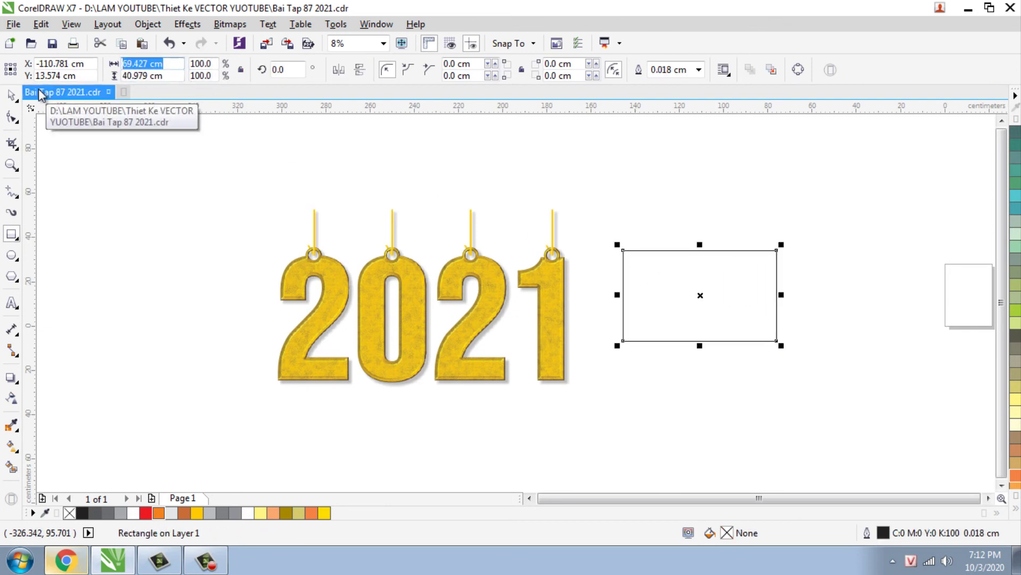
type("45")
key("Tab")
type("25")
key("Return")
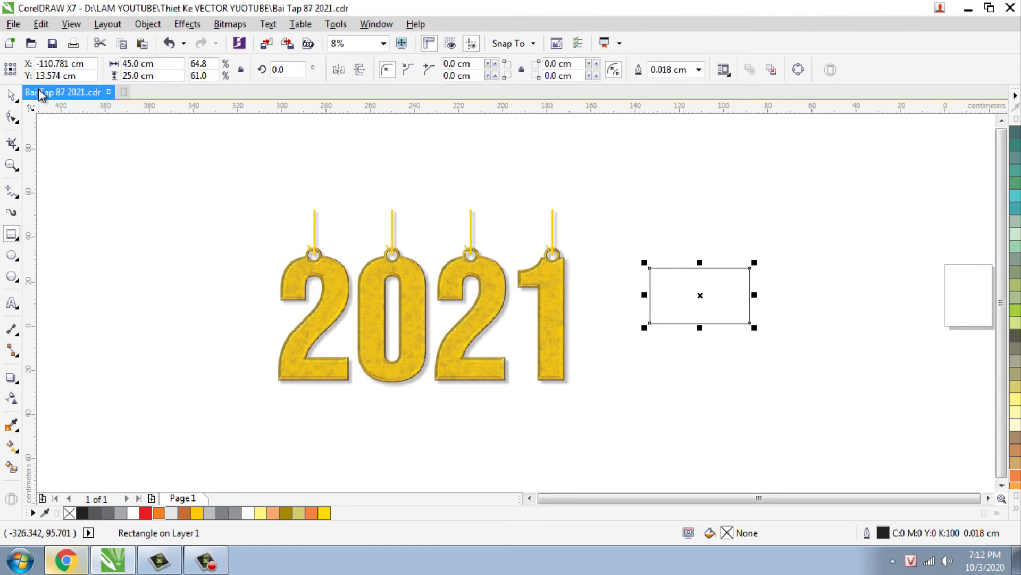
key("p")
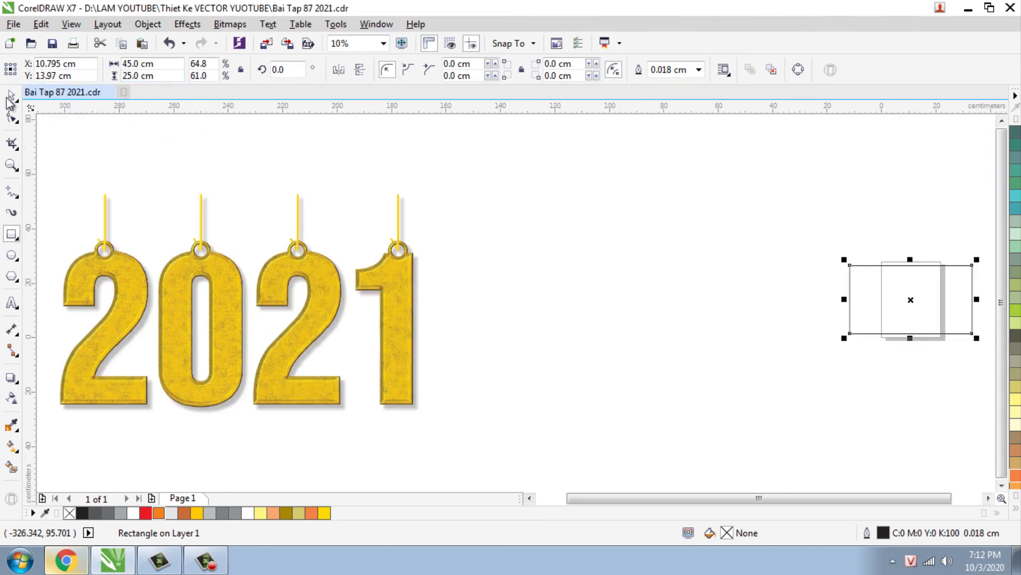
Scale the digits group with its shadow down proportionally to about 51.6 by 31.1 cm.
left_click(10, 94)
key("F4")
left_click(374, 287)
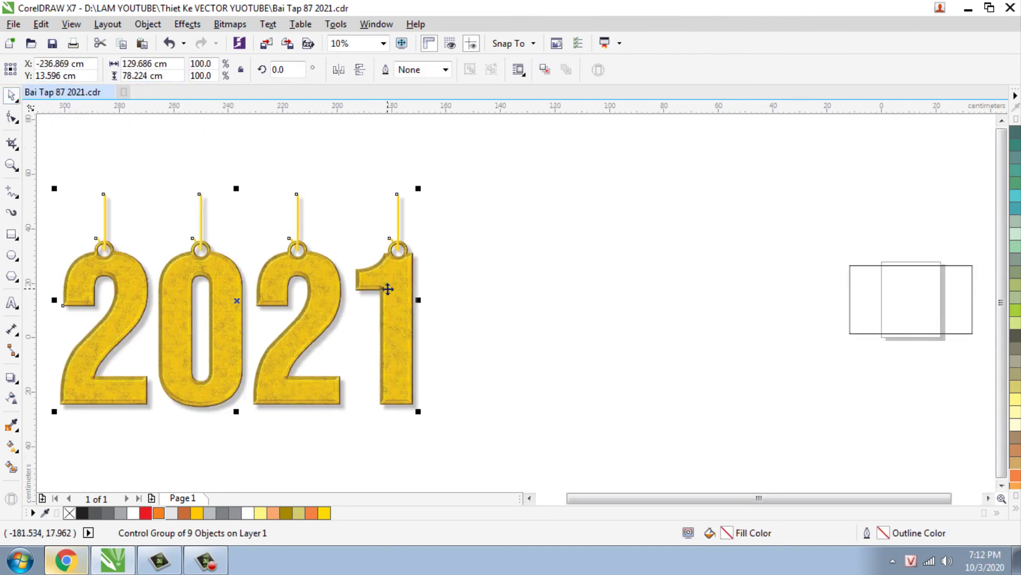
left_click(349, 294)
left_click_drag(425, 189, 364, 324)
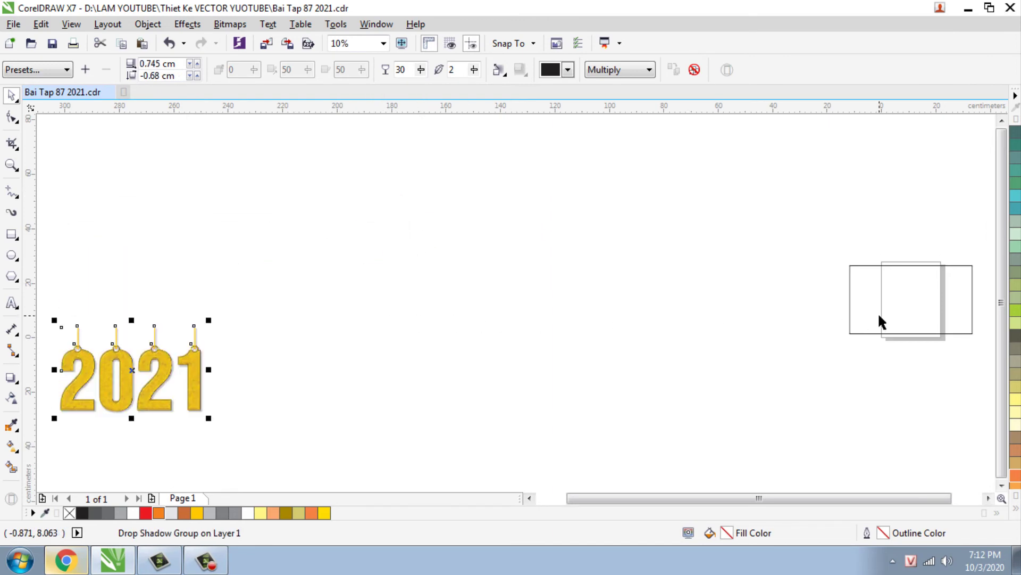
Align the digits and the rectangle on their horizontal and vertical centers, and clear the selection.
key("ctrl+a")
left_click(718, 69)
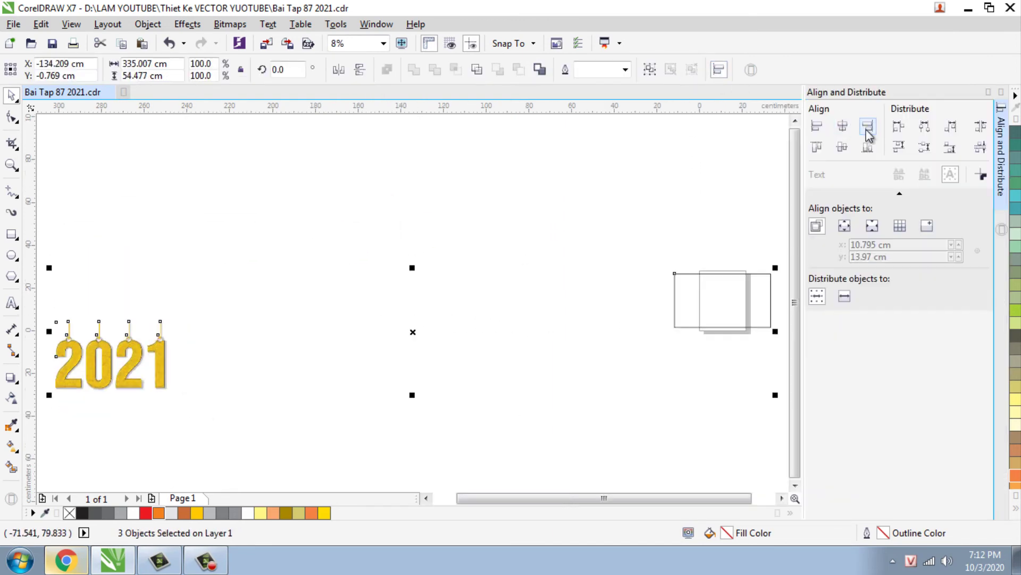
left_click(846, 129)
left_click(844, 149)
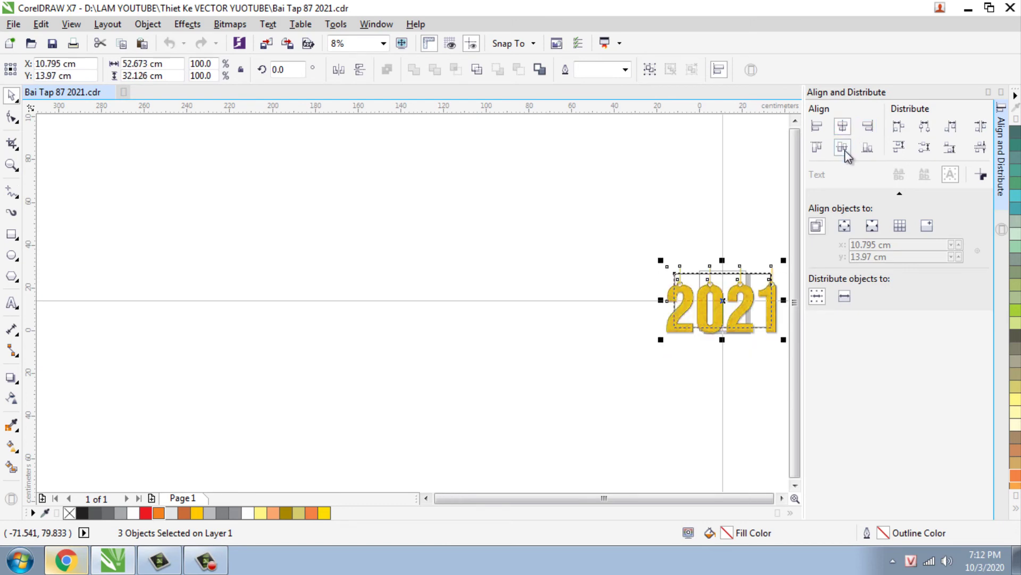
left_click(988, 93)
left_click(787, 151)
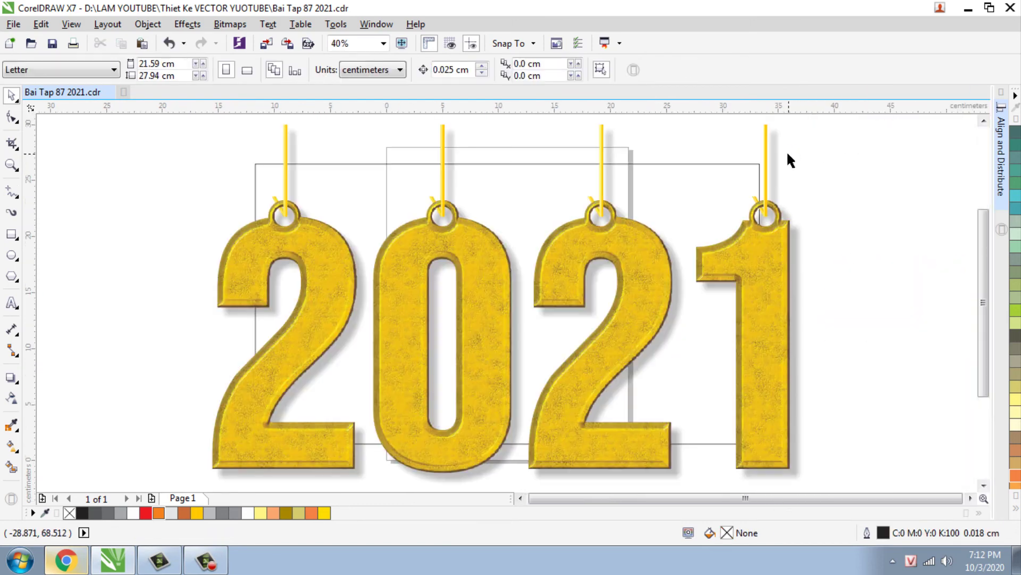
Shrink the digits group around its center to about 35.9 by 21.7 cm so it fits inside the rectangle.
key("F4")
left_click(768, 467)
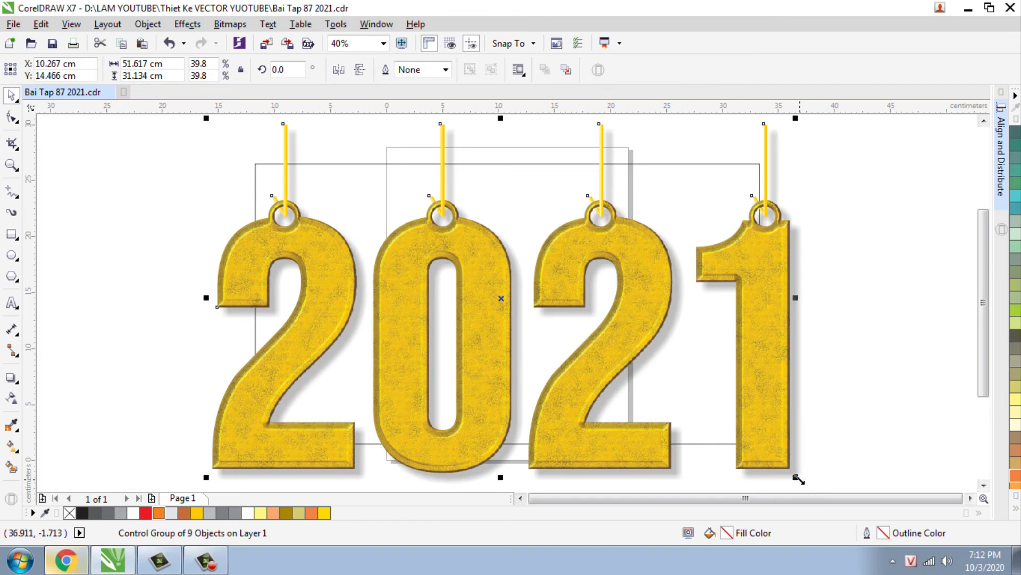
left_click_drag(799, 480, 730, 424)
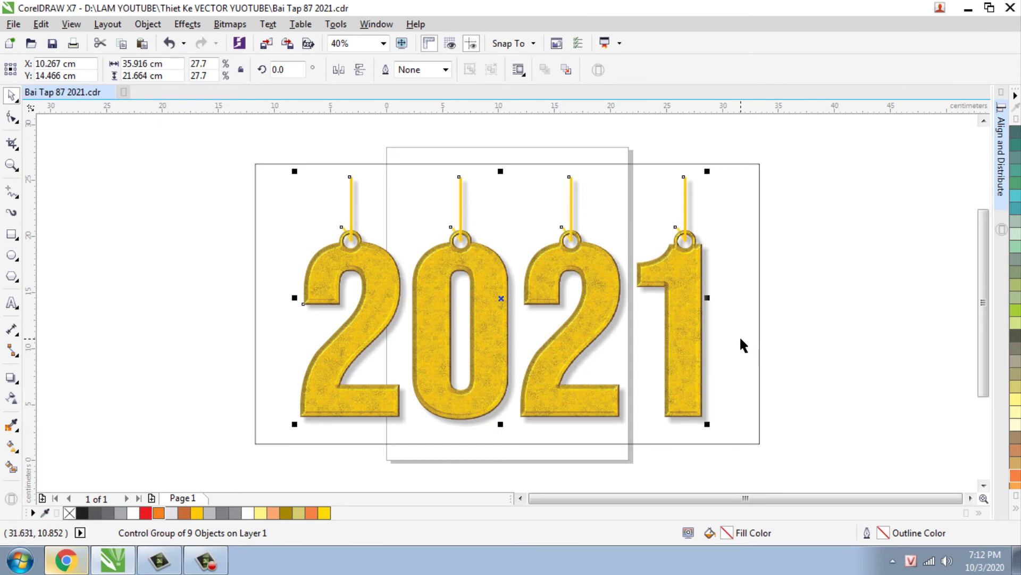
Align the digits group to the rectangle's top edge and close the Align and Distribute settings.
key("ctrl+a")
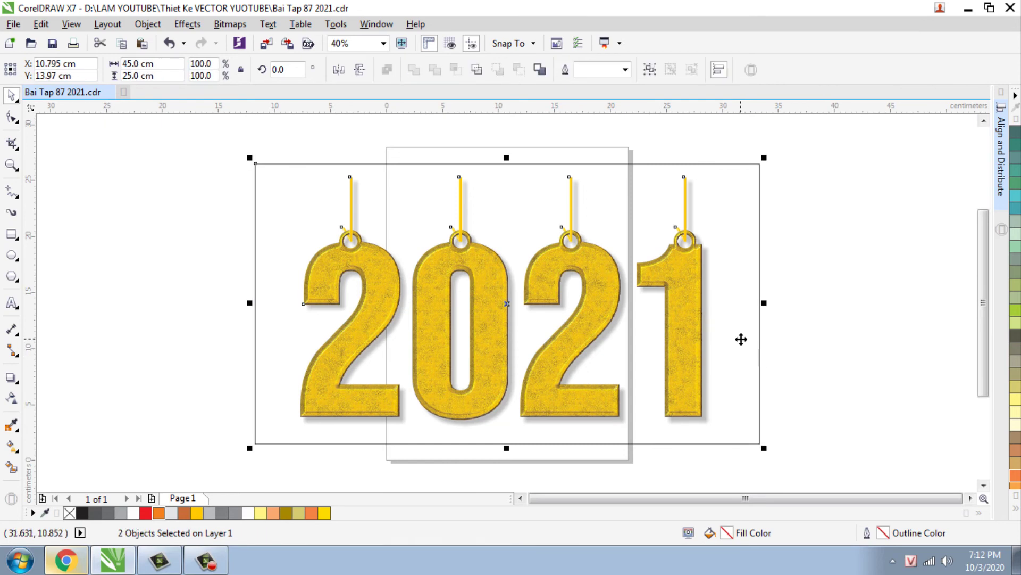
left_click(1010, 132)
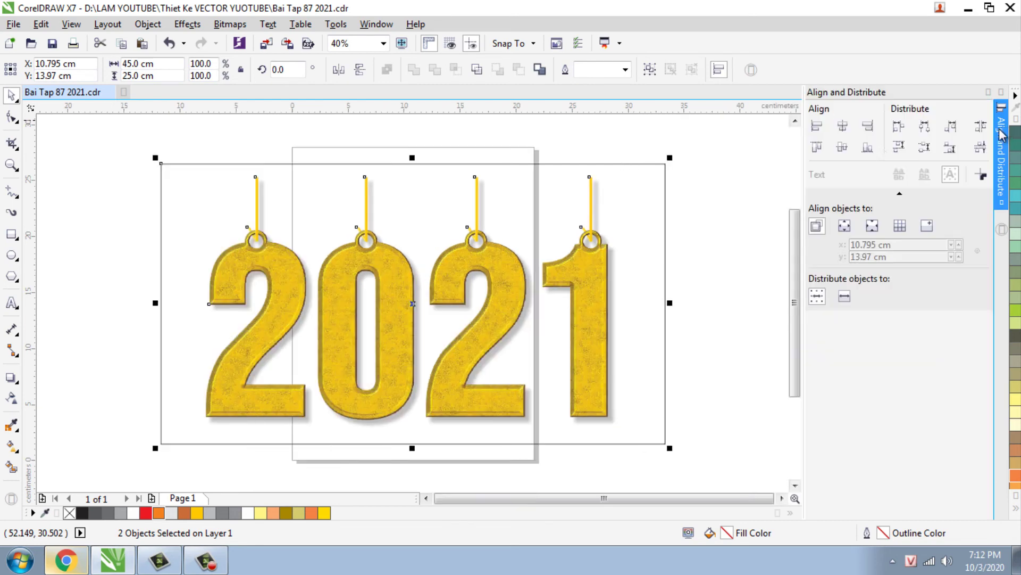
left_click(816, 147)
left_click(735, 184)
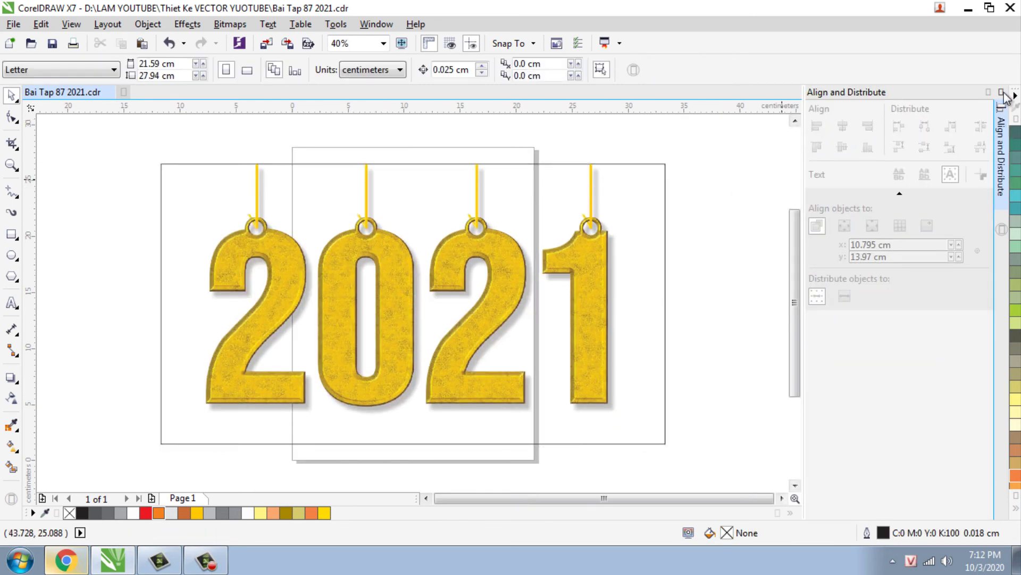
left_click(1004, 94)
Fill the background rectangle with yellow C0 M10 Y100 K0 and remove its outline.
left_click(752, 300)
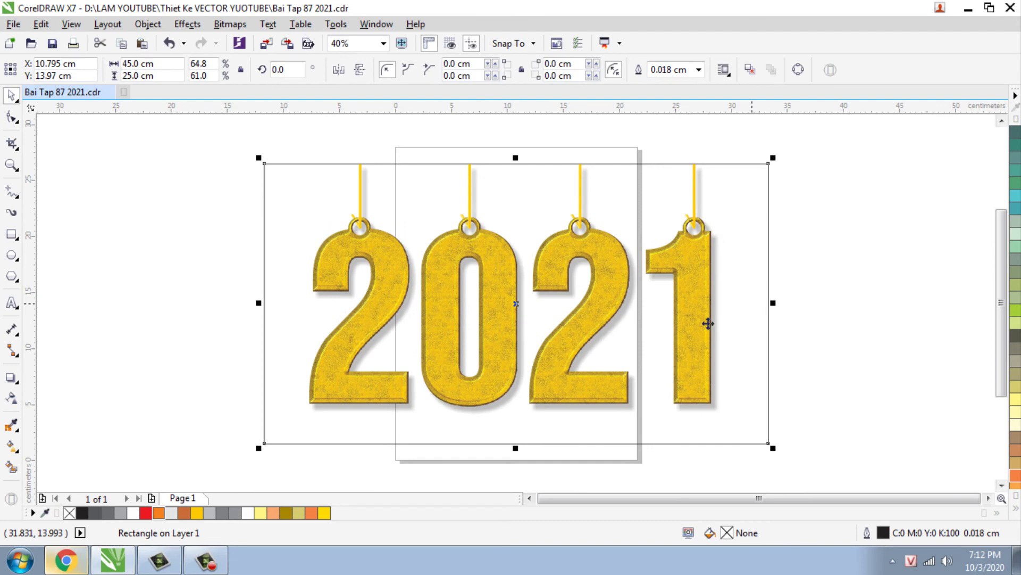
left_click(323, 514)
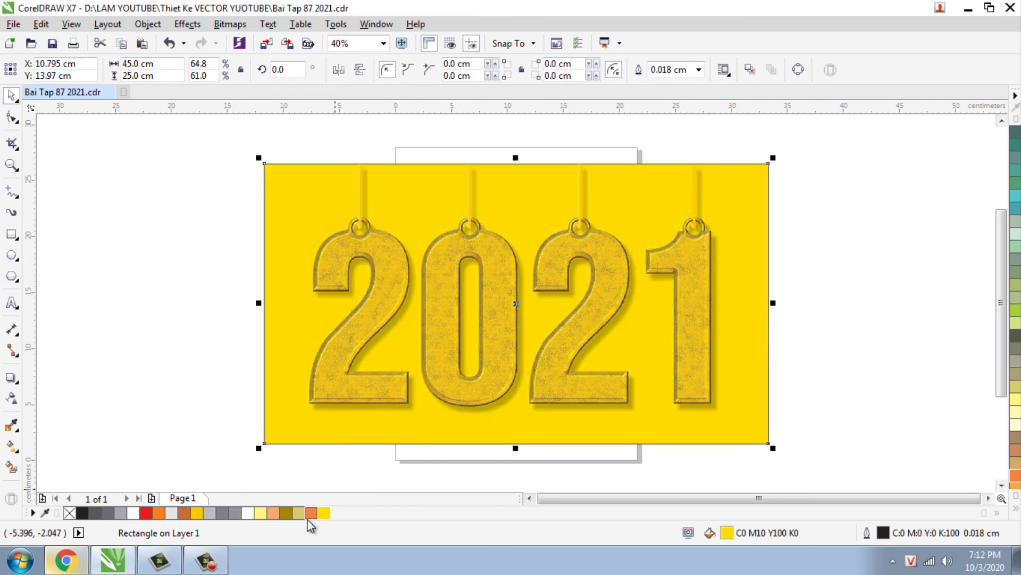
left_click(699, 70)
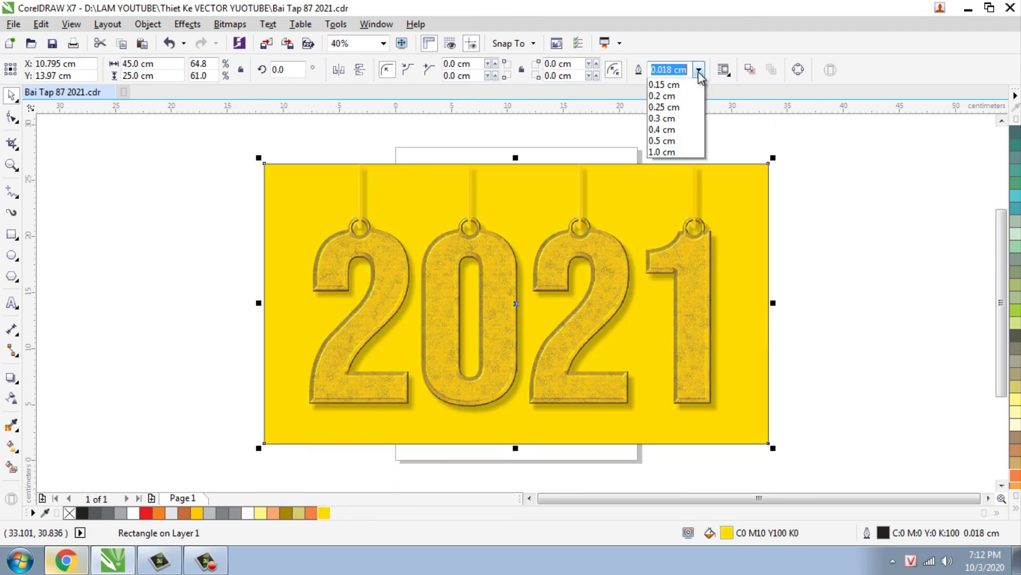
left_click(687, 88)
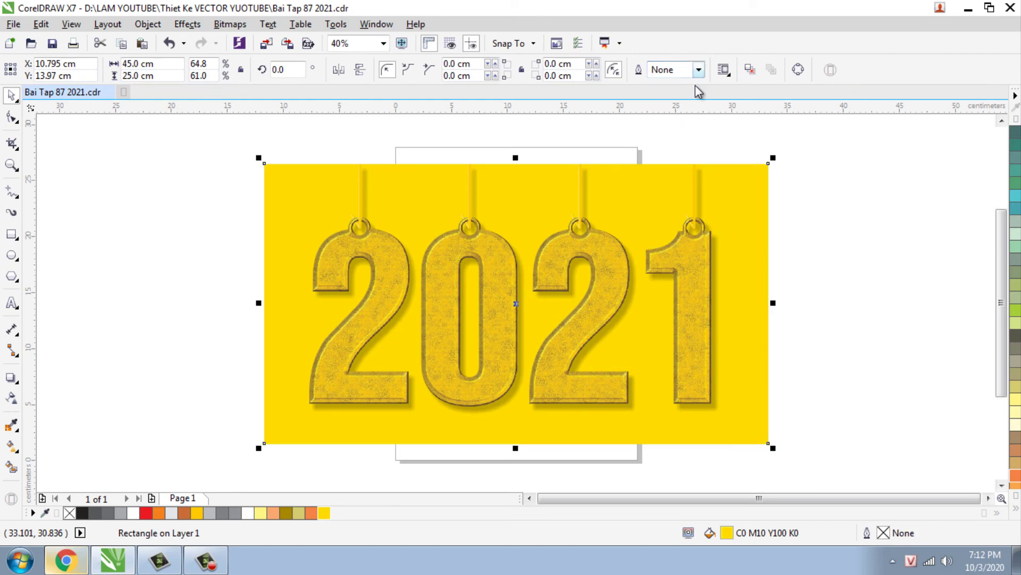
Edit the rectangle's uniform fill and set its yellow component to 80.
double_click(726, 534)
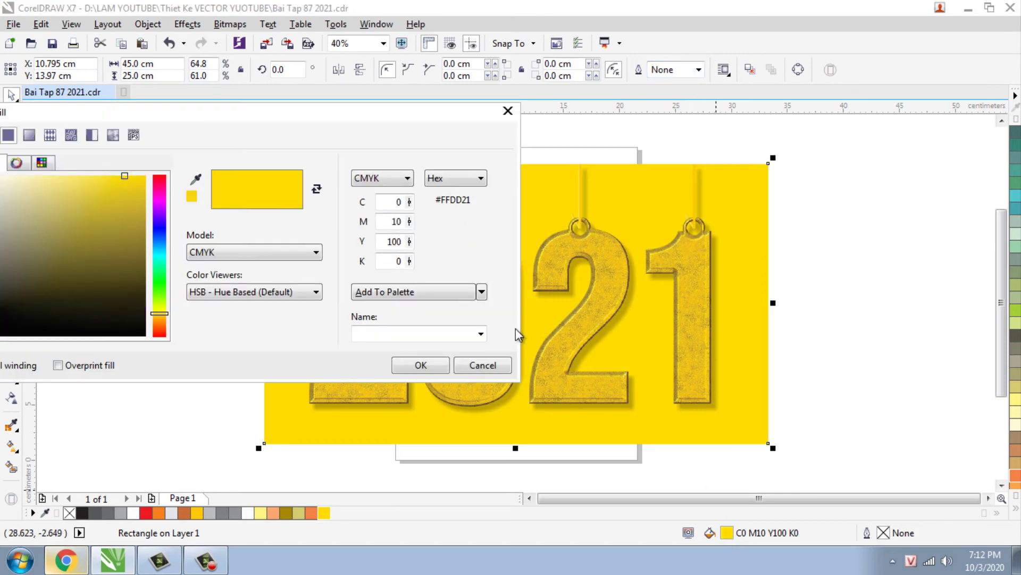
double_click(386, 241)
type("80")
left_click(388, 260)
left_click(396, 260)
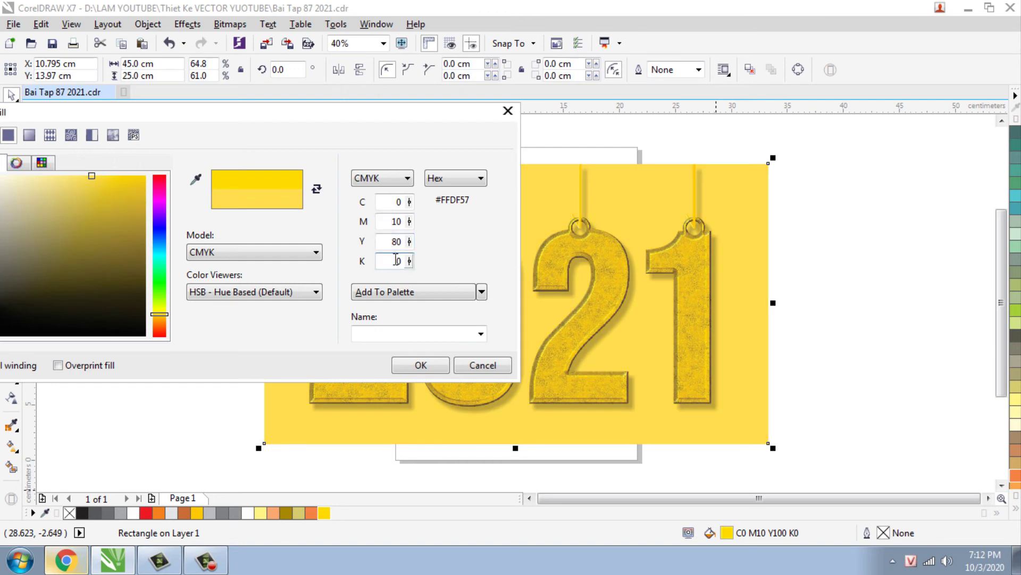
Try a magenta component of 0 in the rectangle's fill and set it back to 10.
double_click(392, 221)
type("0")
left_click(399, 242)
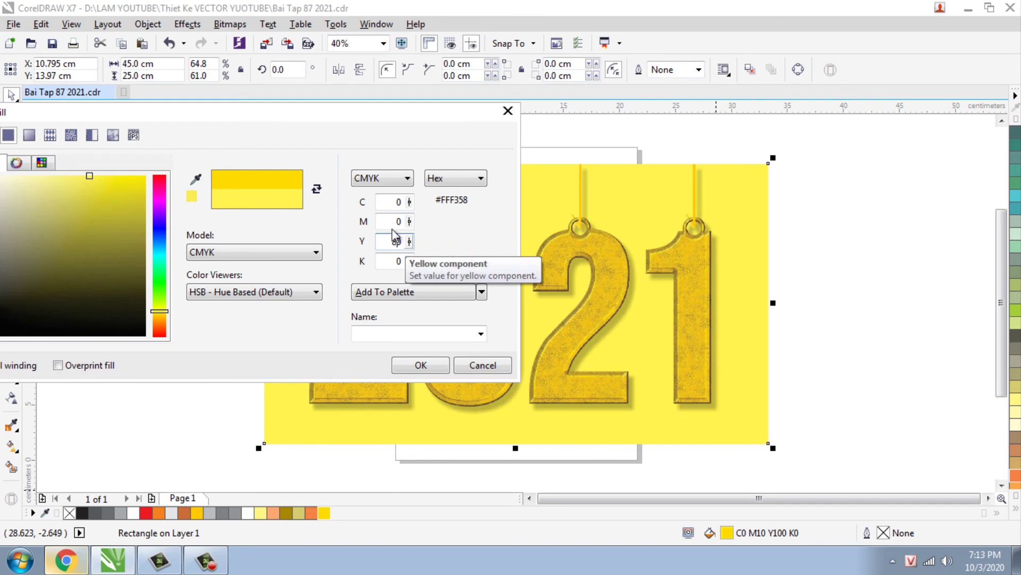
double_click(397, 221)
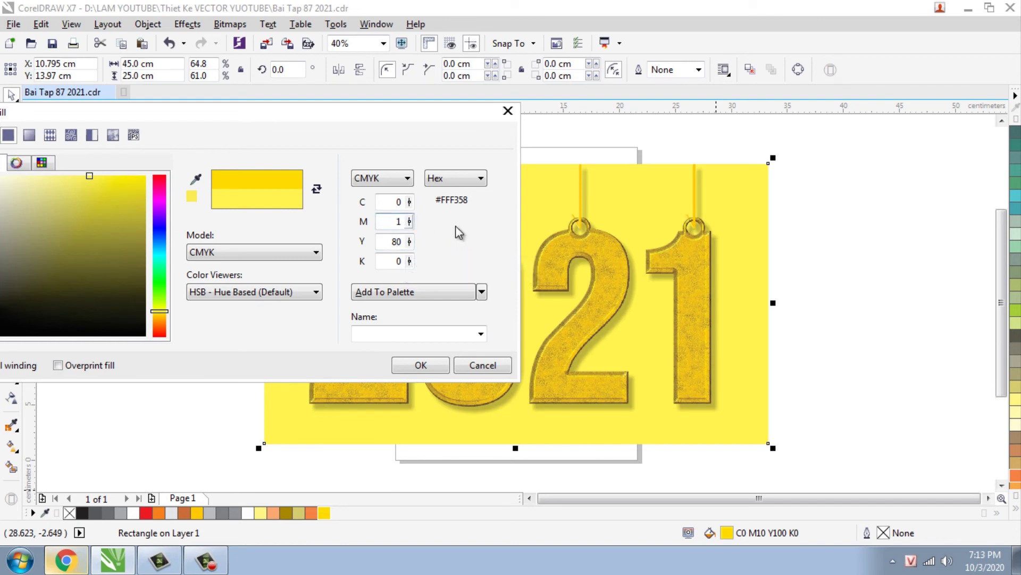
type("10")
key("Tab")
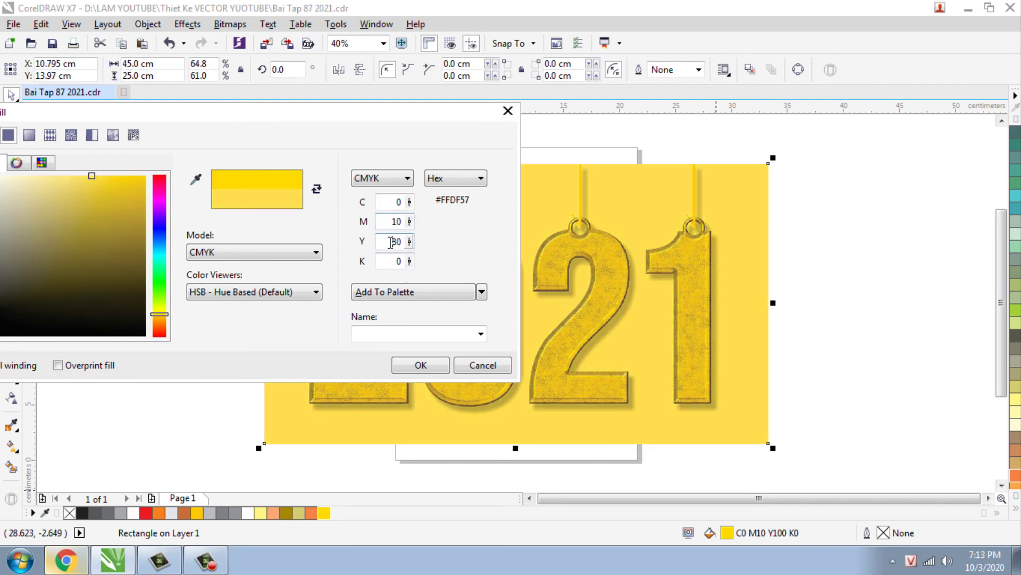
Lower the fill's yellow component, trying 70 and 50 before settling on 60, and apply the C0 M10 Y60 K0 color.
type("70")
left_click(394, 261)
double_click(396, 241)
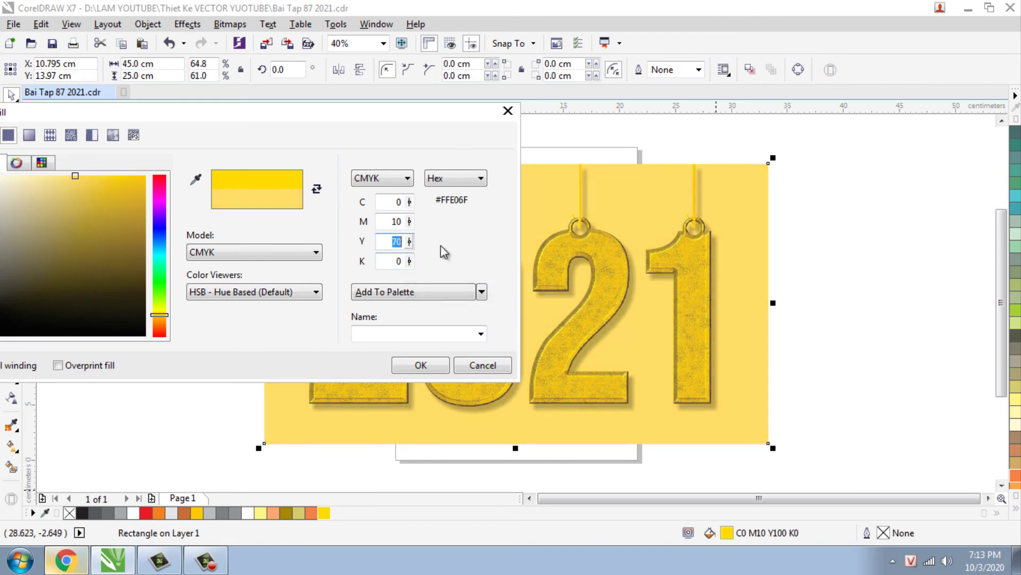
left_click(400, 259)
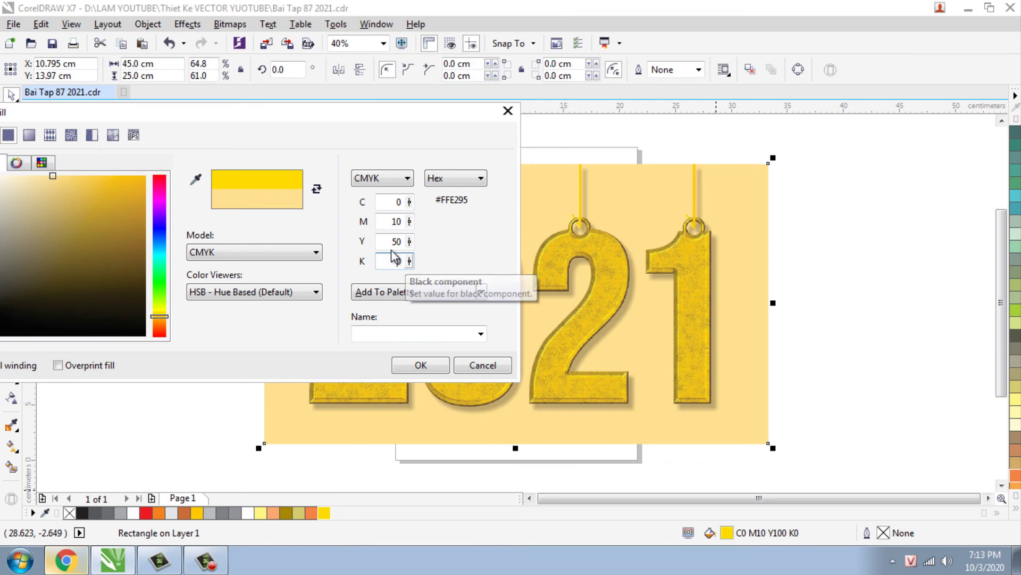
left_click(394, 242)
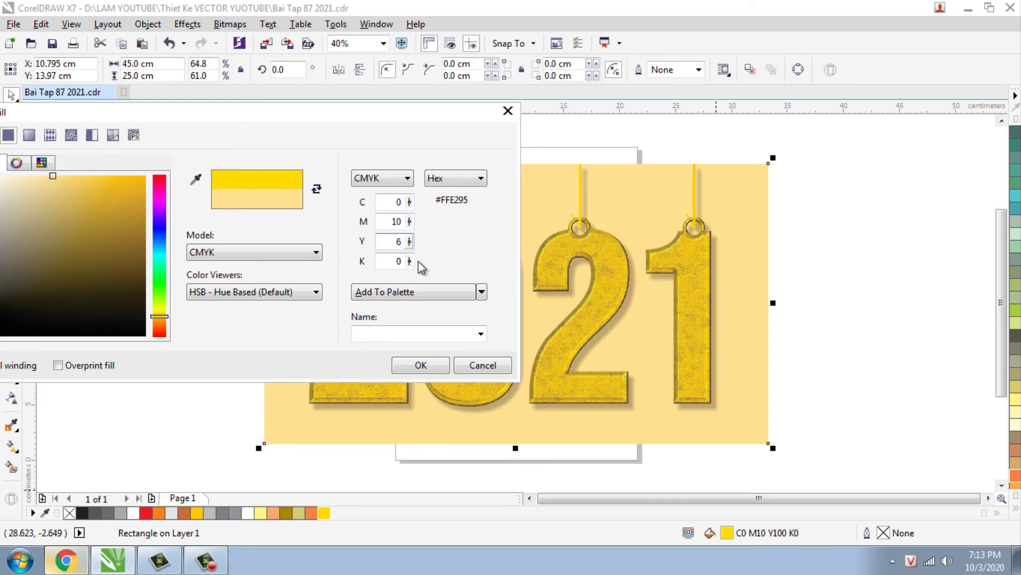
type("60")
left_click(420, 365)
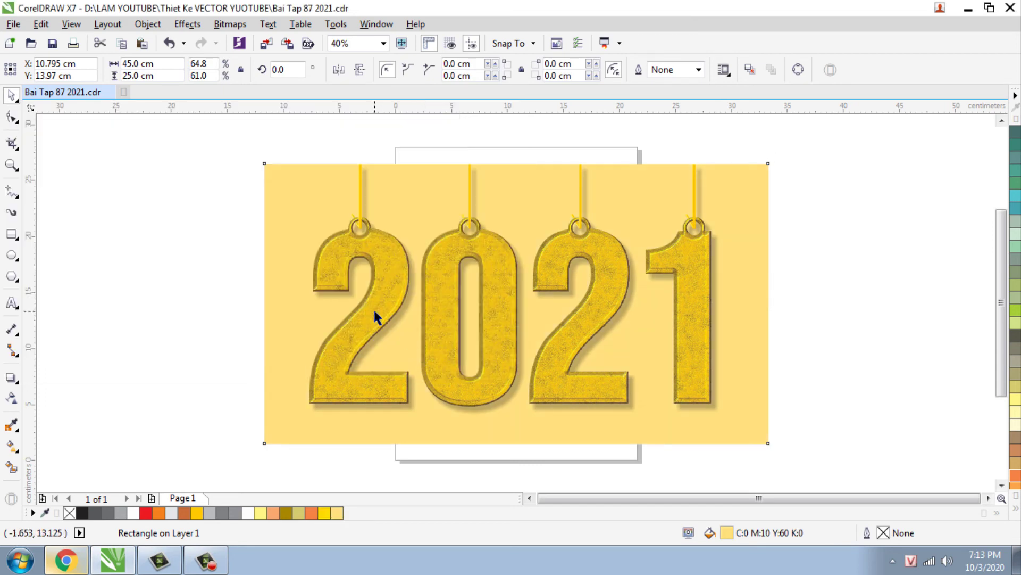
Apply a Soft edge bevel with a 1.0 cm offset distance to the background rectangle.
left_click(294, 194)
left_click(262, 181)
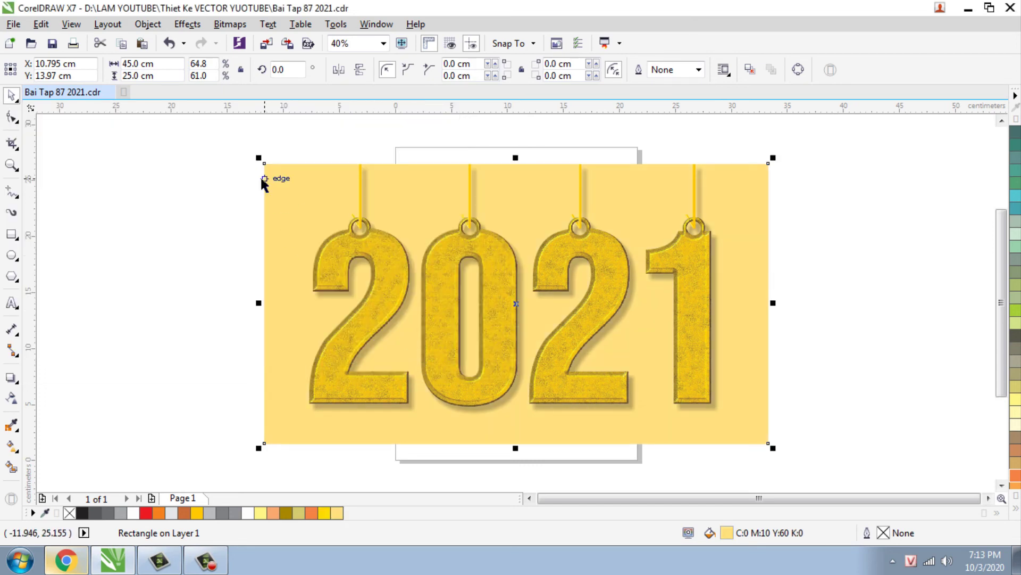
left_click(193, 25)
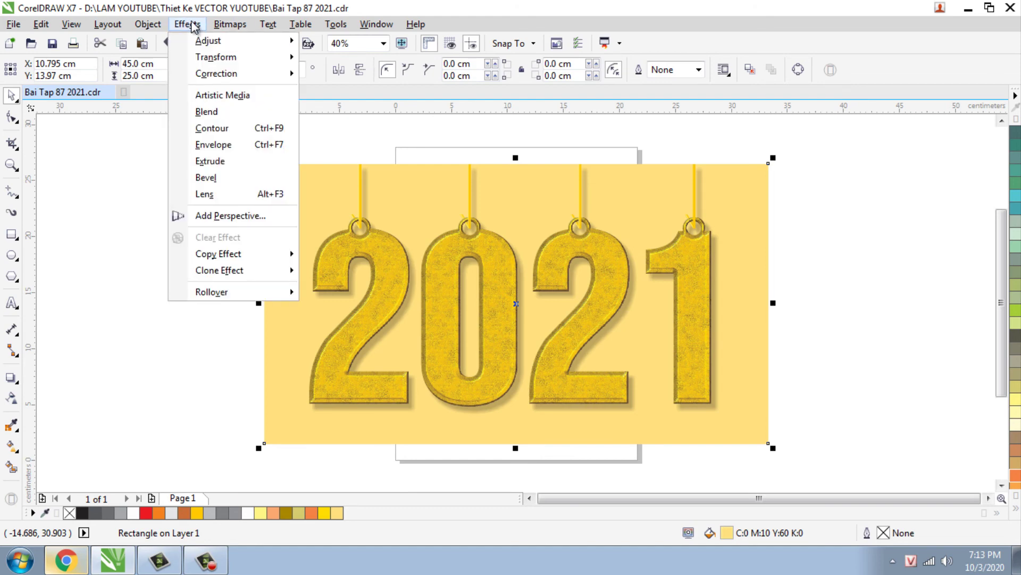
left_click(212, 177)
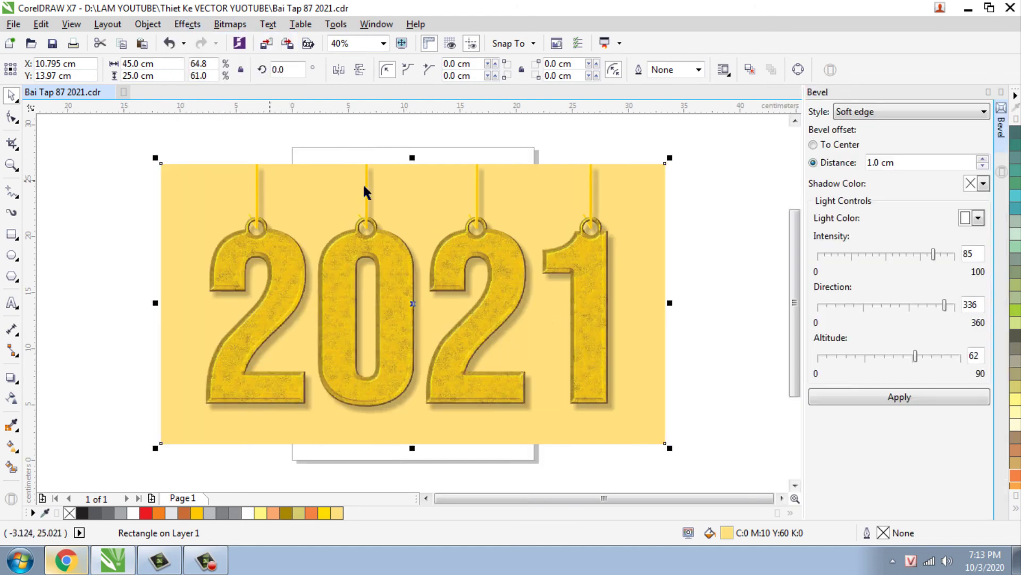
left_click(888, 402)
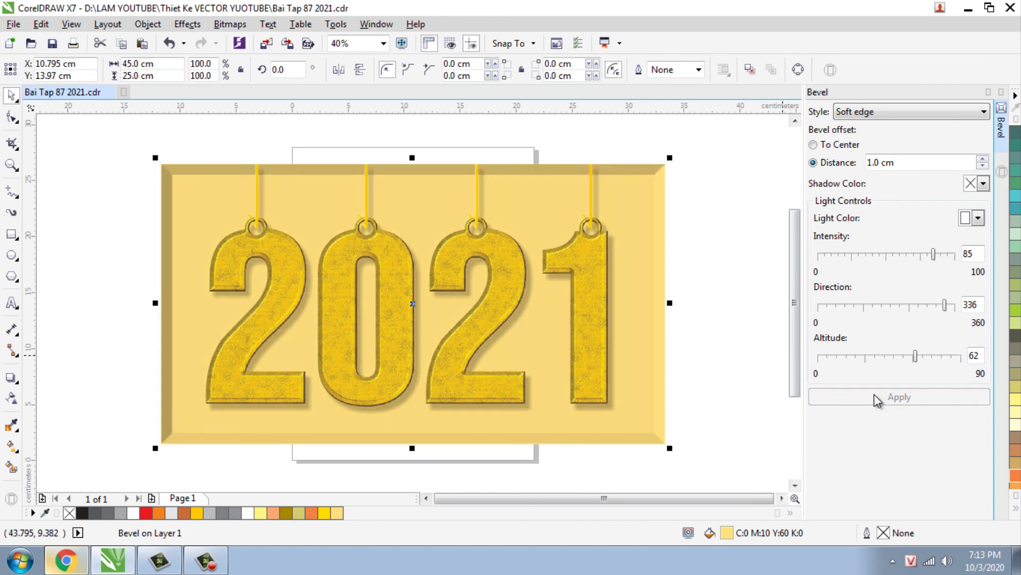
Widen the rectangle's bevel to 1.5 cm, raise its light intensity to 91, apply both and collapse the Bevel settings.
left_click(926, 164)
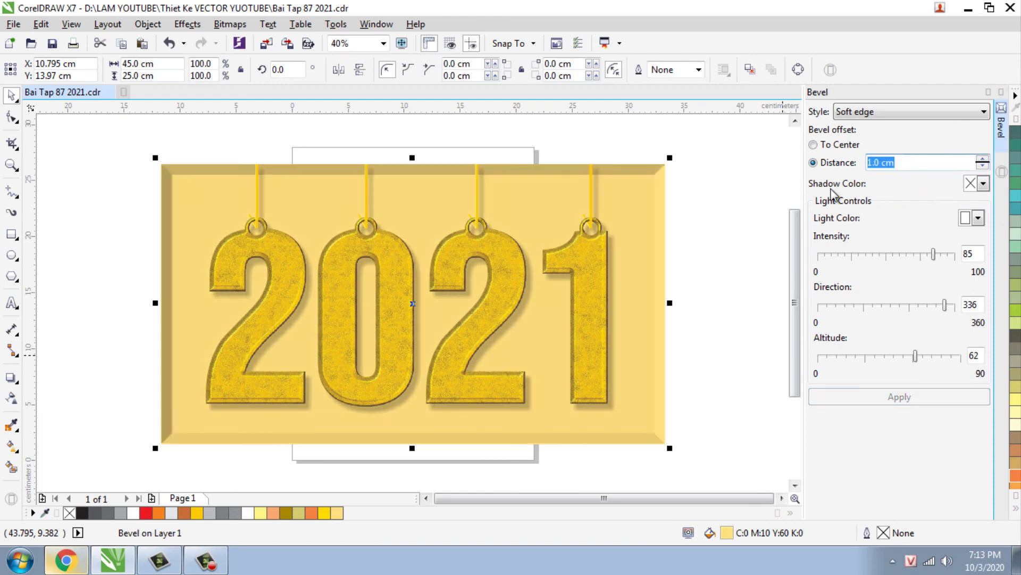
type("1.5")
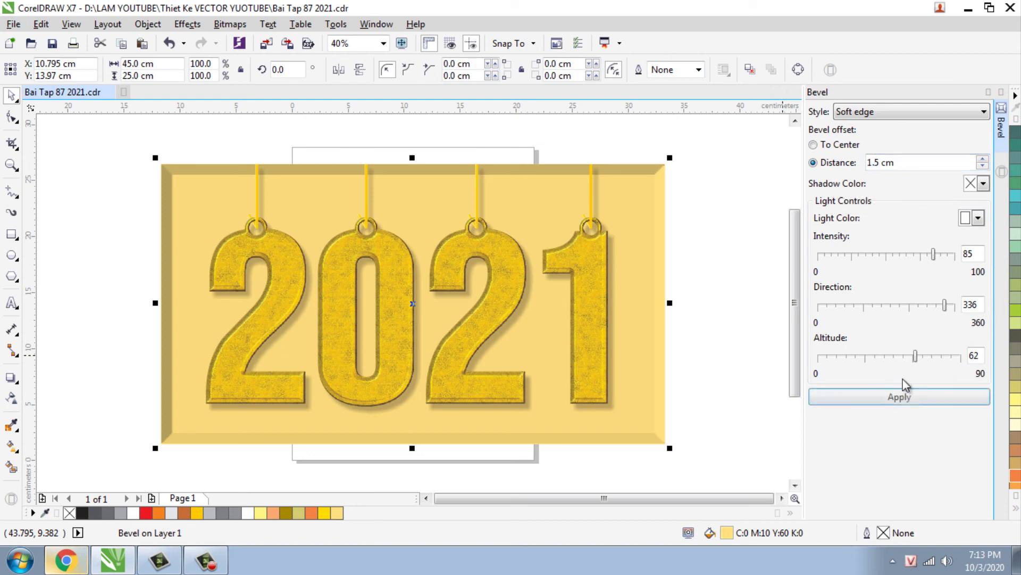
left_click(908, 396)
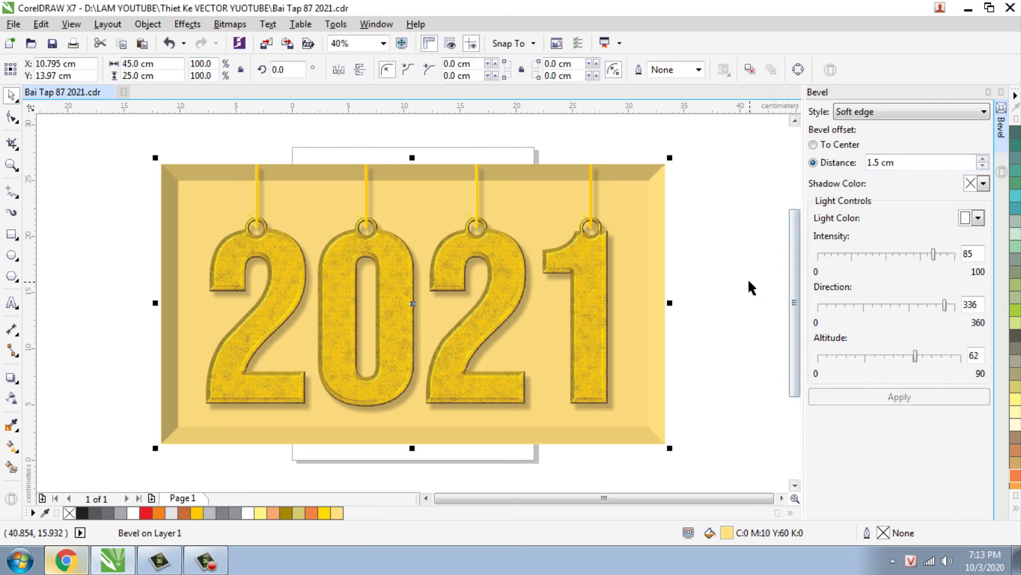
left_click(944, 255)
left_click(922, 395)
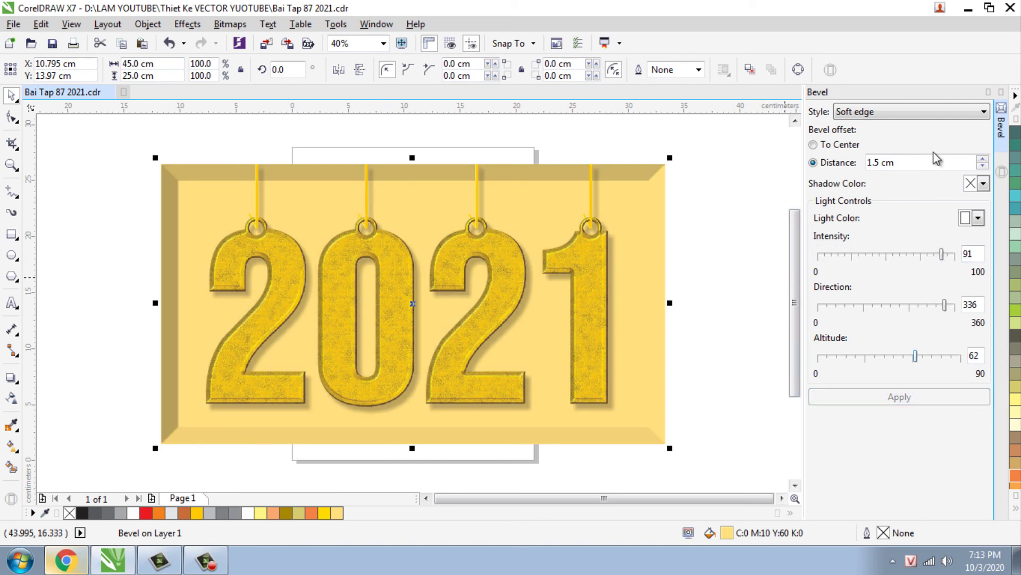
left_click(989, 92)
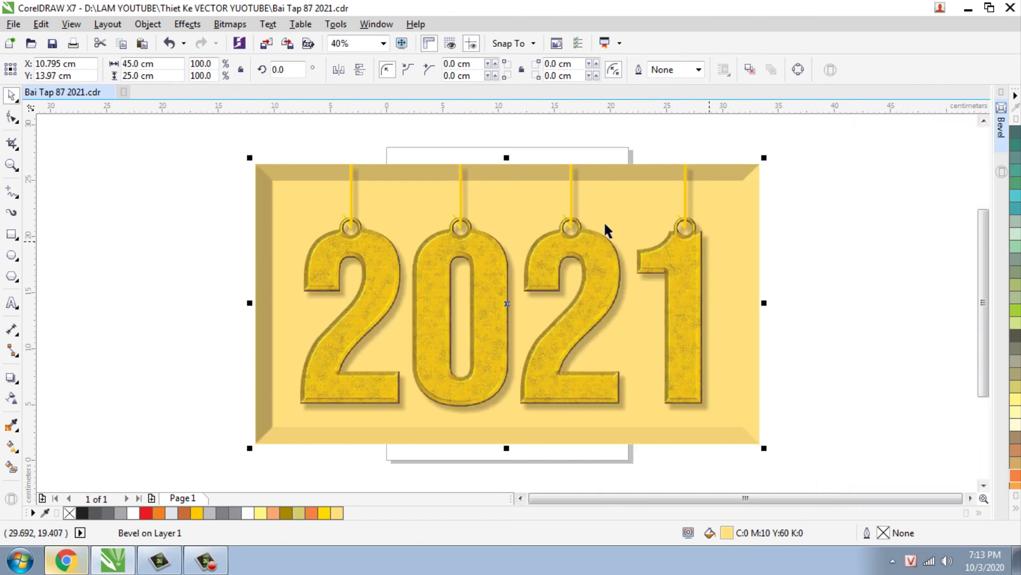
Break the background rectangle's bevel apart and select the resulting bevel bitmap.
left_click(148, 25)
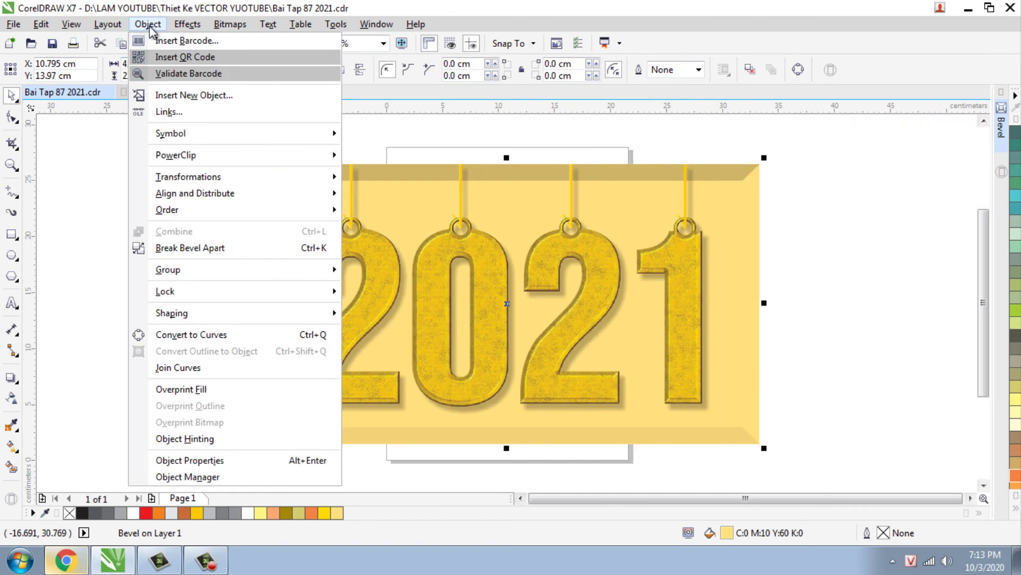
left_click(296, 253)
left_click(215, 244)
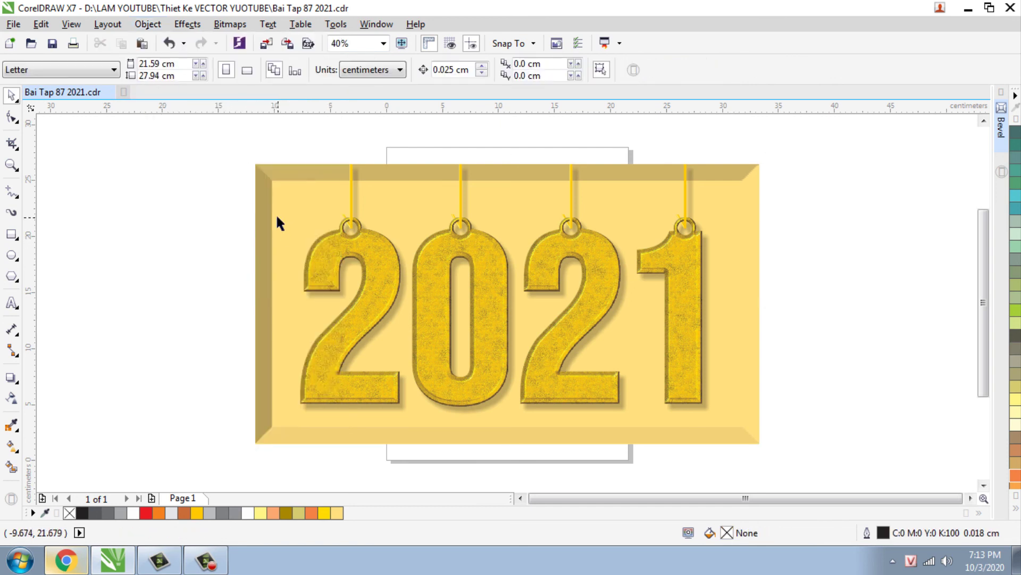
left_click(276, 217)
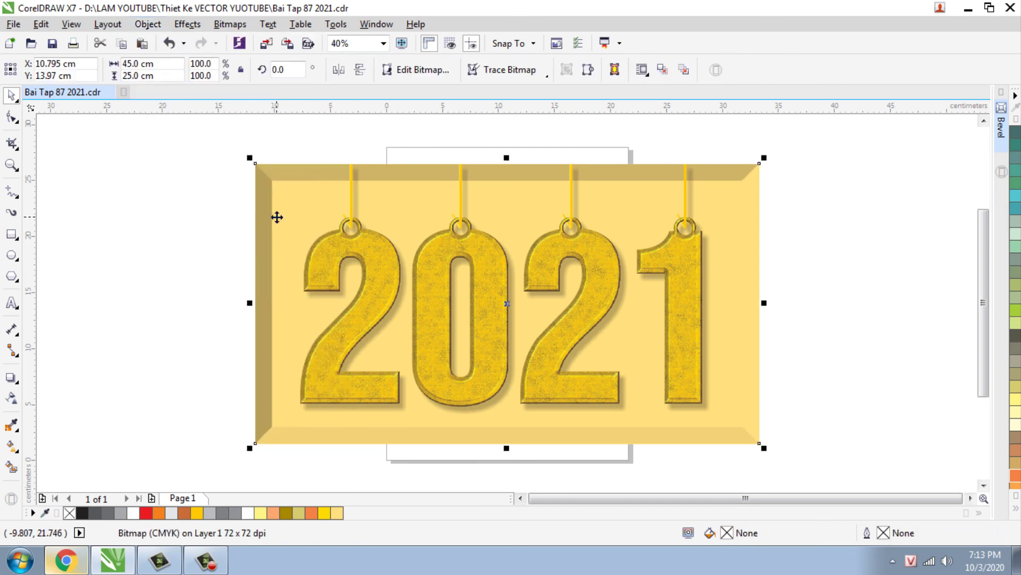
left_click(218, 27)
mouse_move(349, 498)
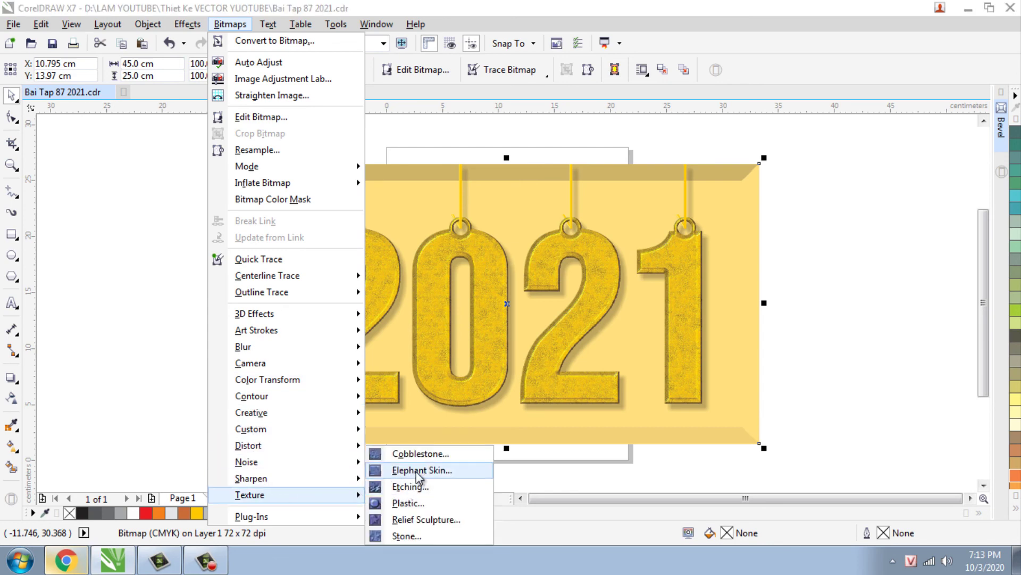
left_click(421, 454)
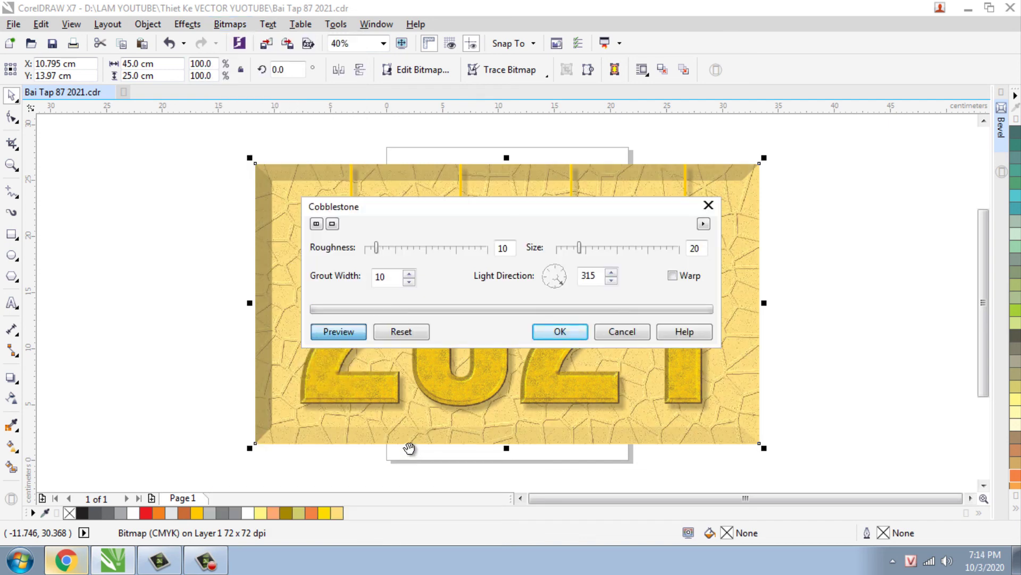
left_click_drag(621, 207, 820, 170)
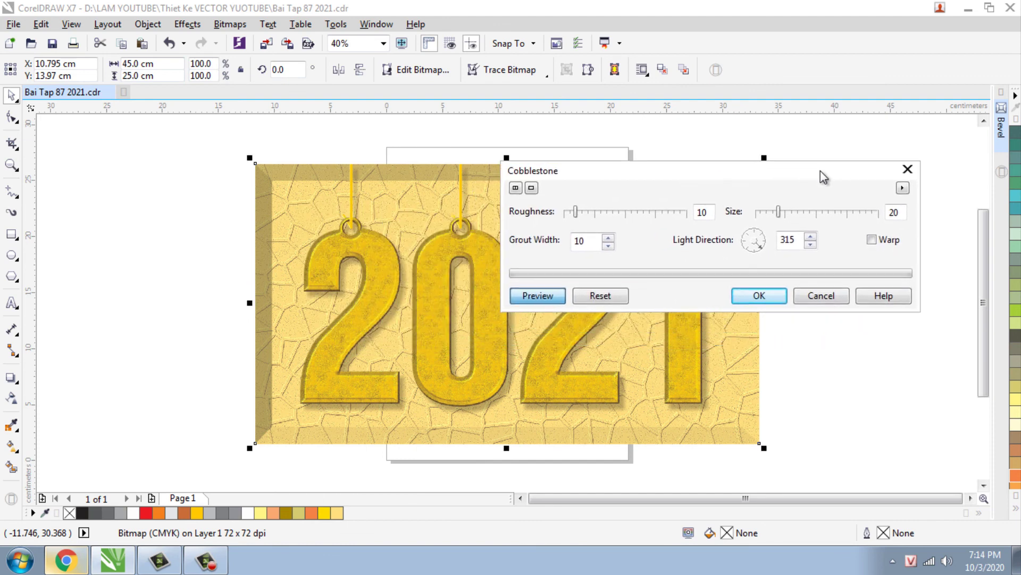
left_click(907, 170)
Start an Elephant Skin texture on the background bevel bitmap and set its randomize value to 5.
left_click(230, 24)
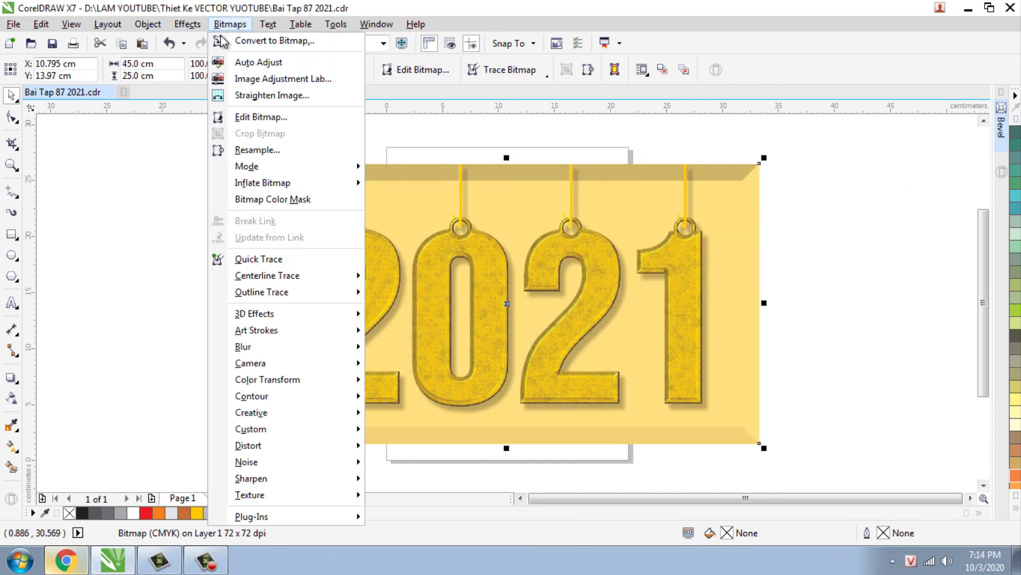
mouse_move(262, 493)
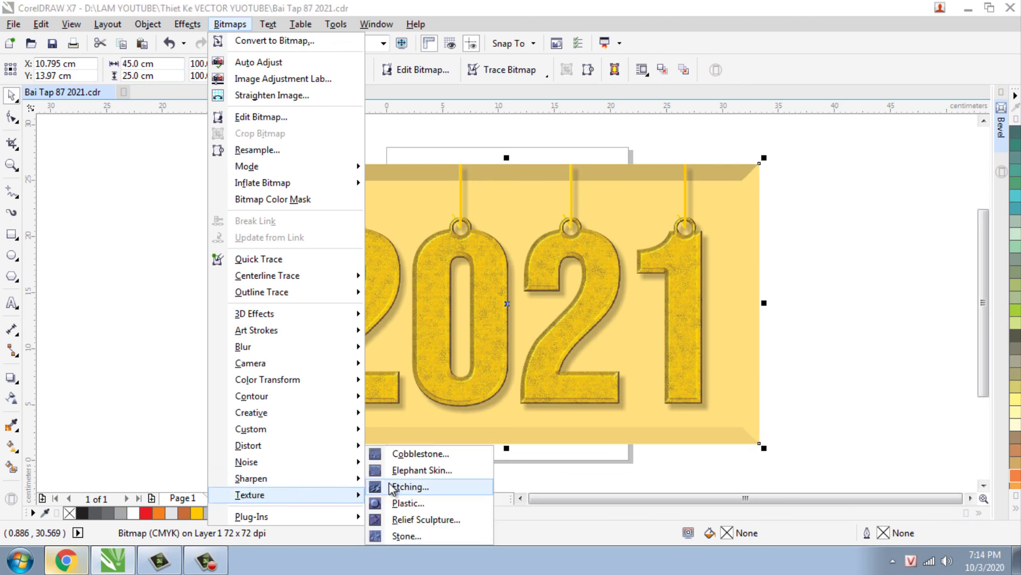
left_click(413, 471)
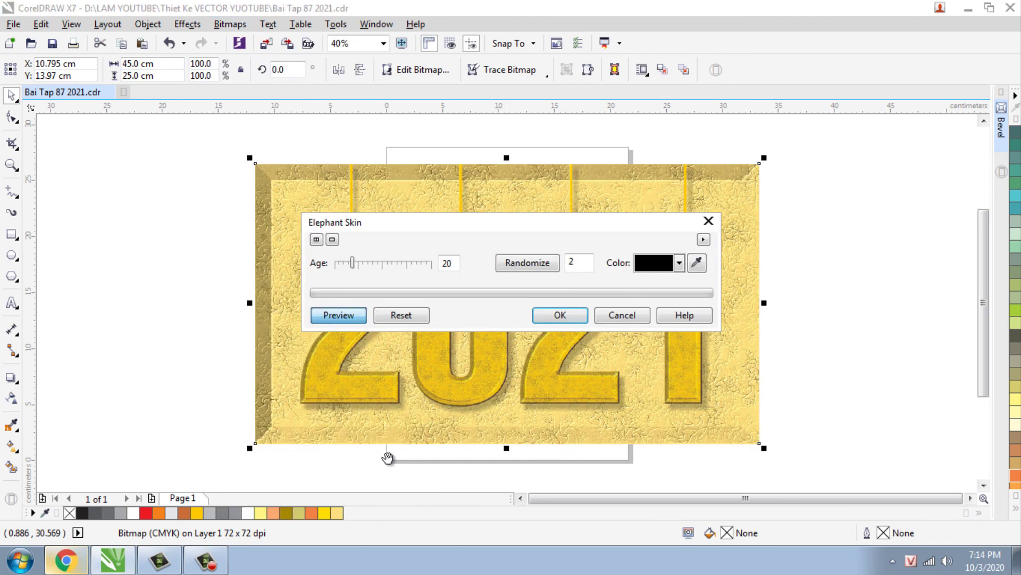
left_click_drag(490, 229, 676, 159)
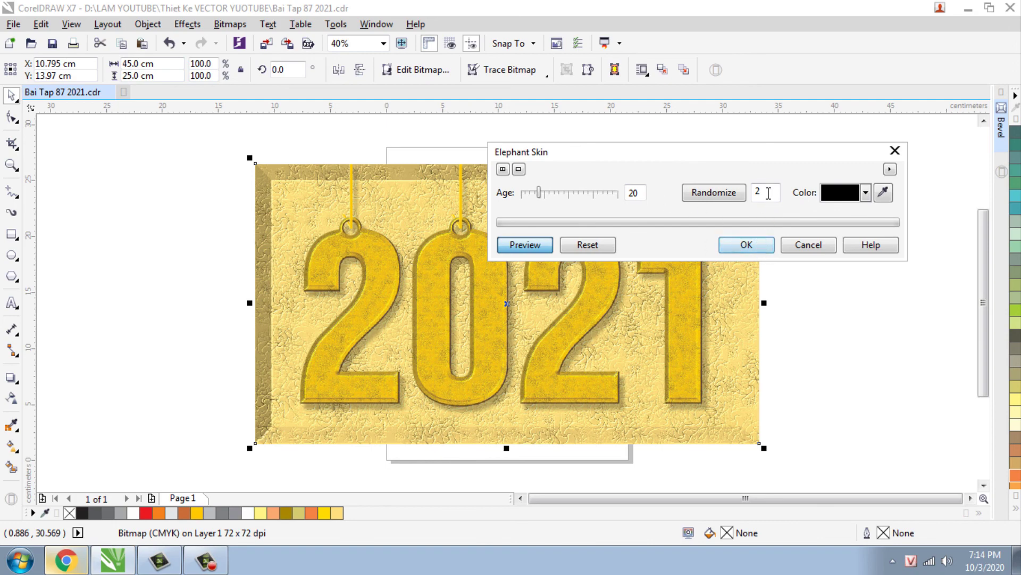
double_click(751, 200)
type("5")
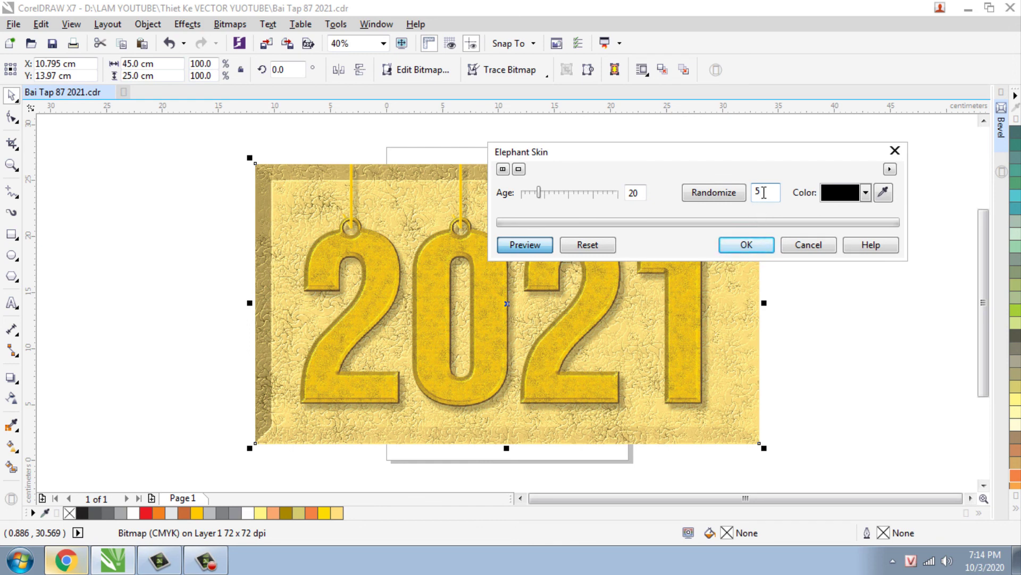
Adjust the Elephant Skin age, trying 48, 4 and 1 before settling on 5.
left_click_drag(540, 192, 567, 192)
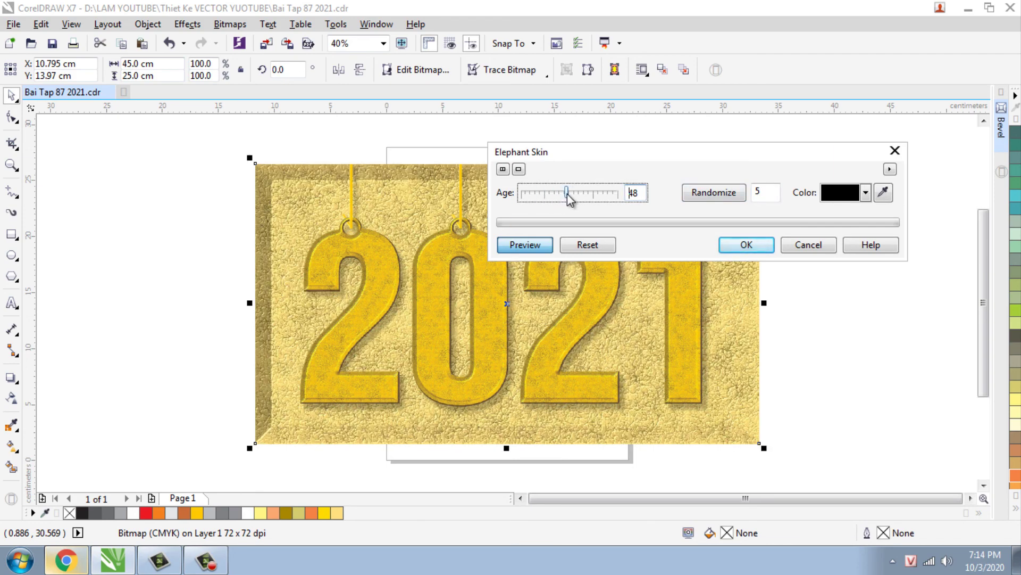
left_click_drag(568, 194, 525, 196)
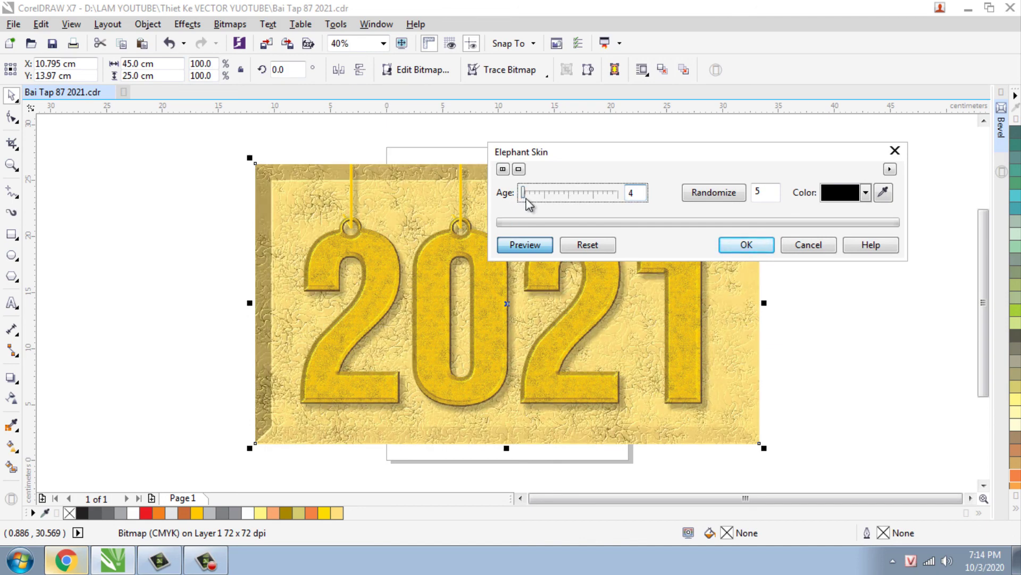
left_click_drag(523, 194, 519, 195)
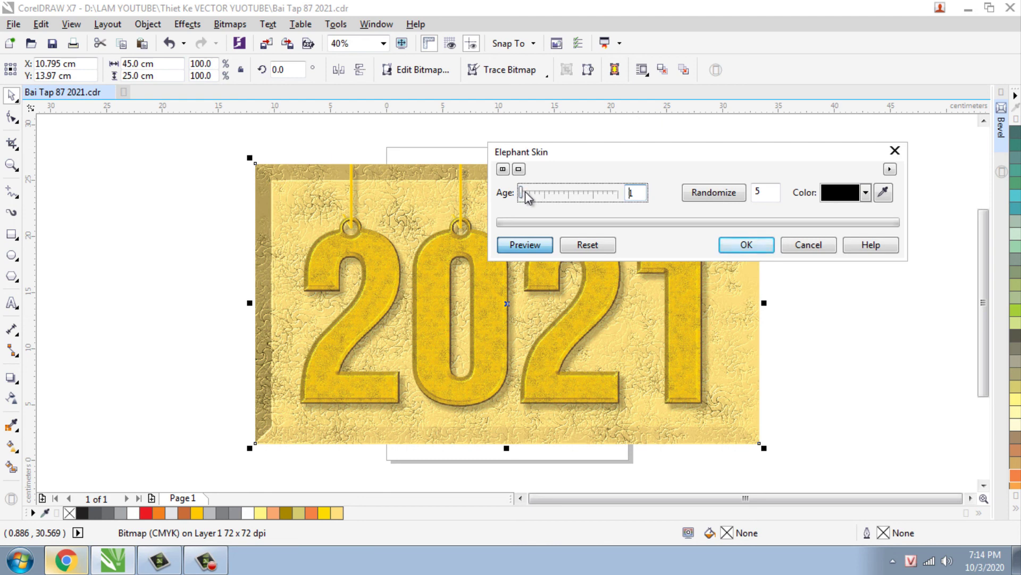
left_click(525, 191)
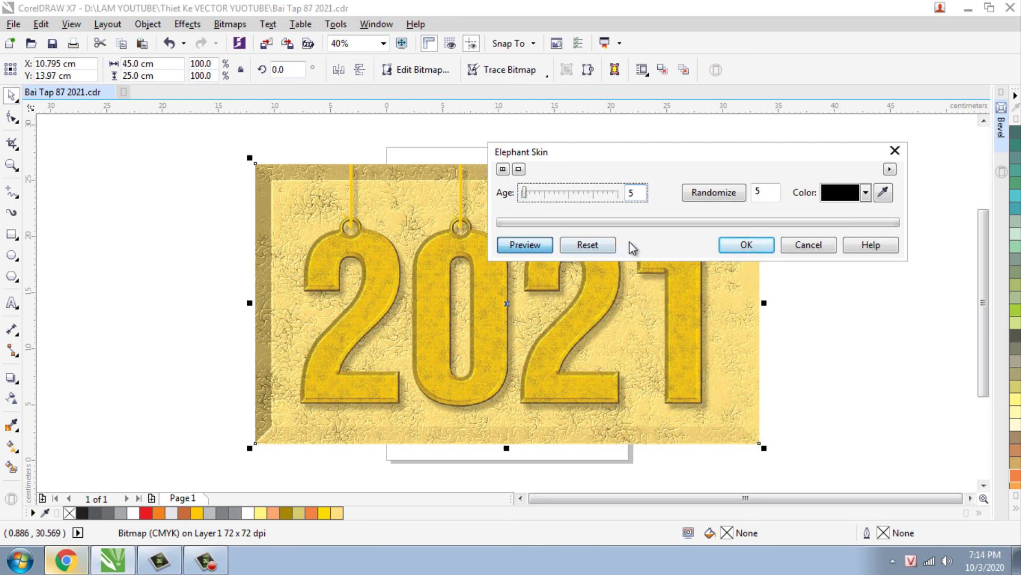
Change the Elephant Skin color to medium gray, after trying dark gray, and apply the texture to the background.
left_click(867, 193)
left_click(853, 209)
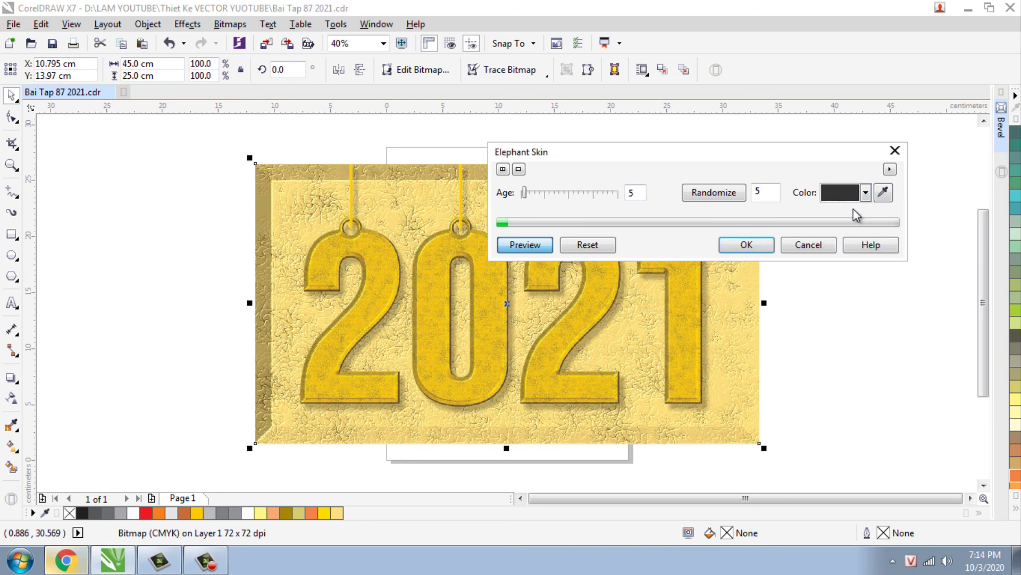
left_click(866, 194)
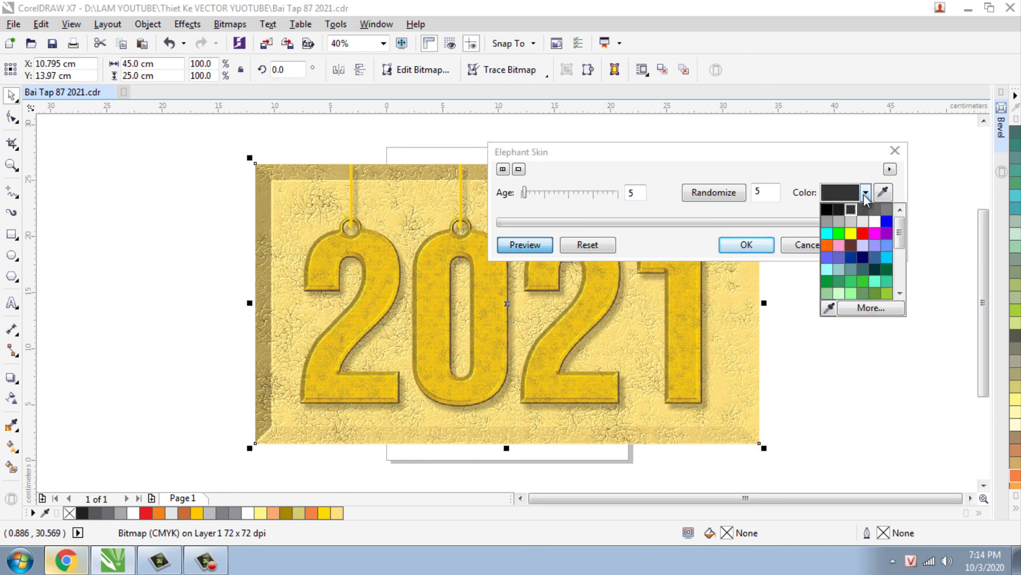
left_click(886, 212)
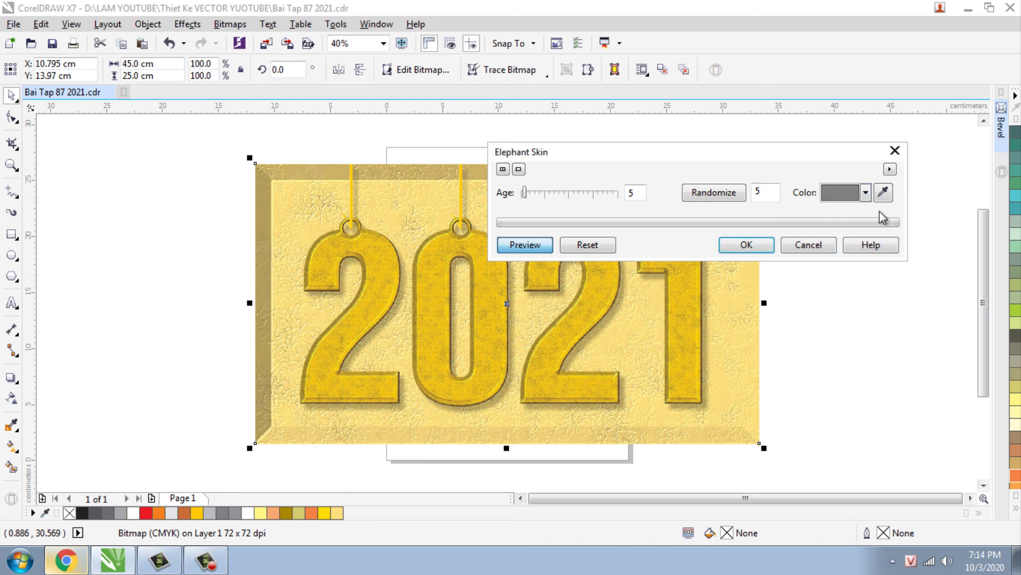
left_click(762, 245)
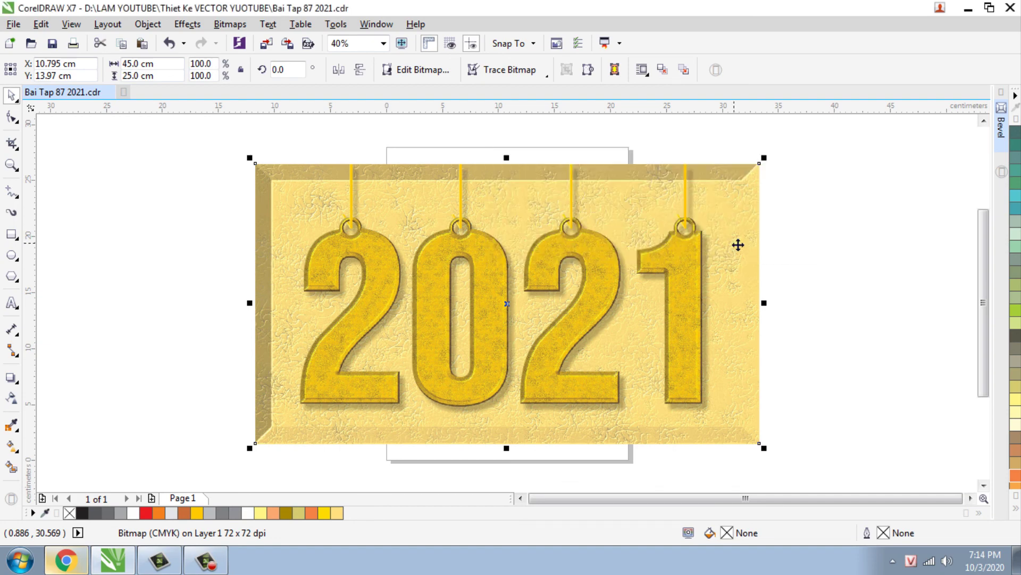
Deselect the background and fit the whole 2021 artwork in view to examine the finished design.
left_click(802, 258)
scroll(802, 261, "down", 2)
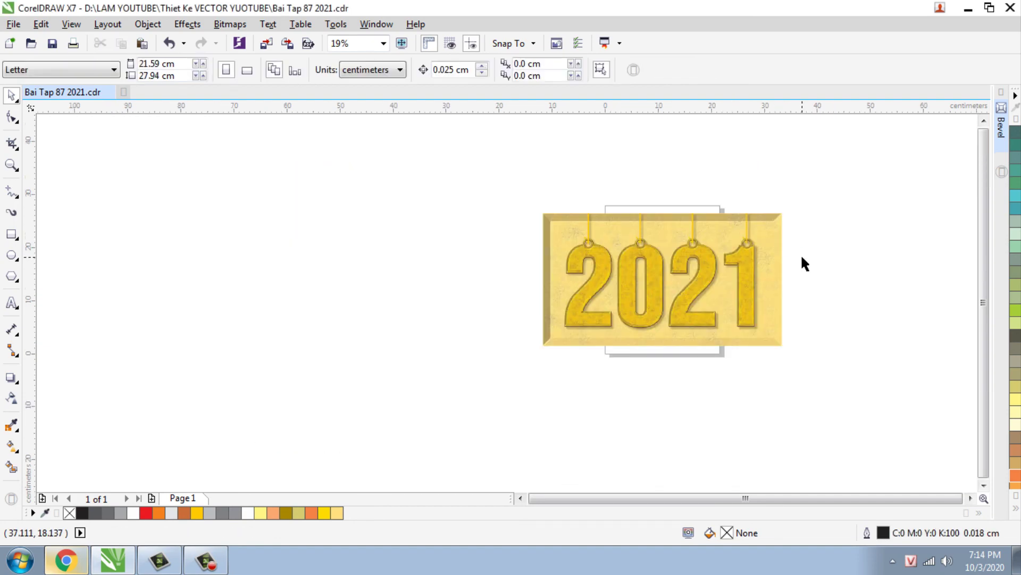
key("F5")
key("F4")
left_click(11, 95)
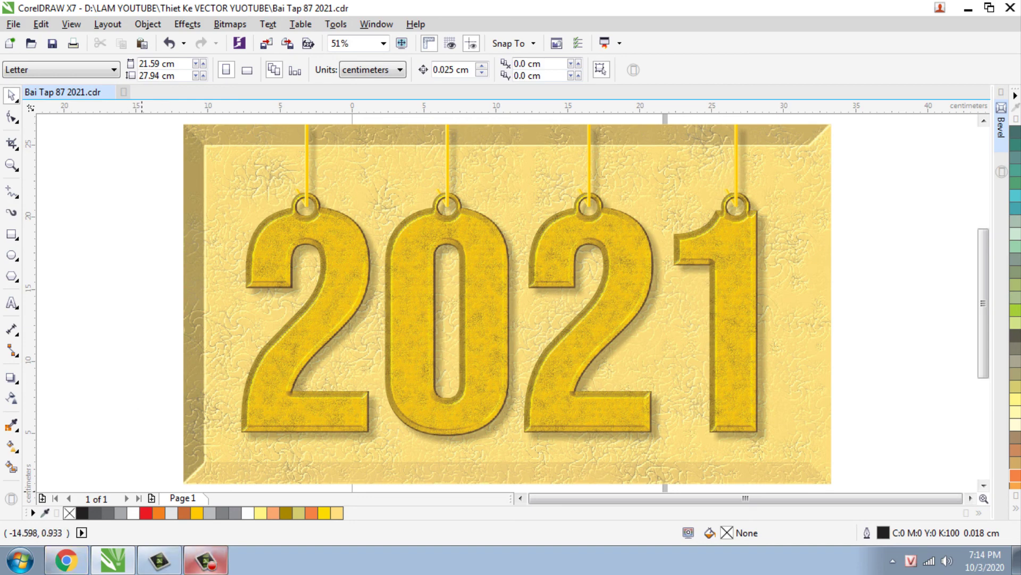
left_click(205, 560)
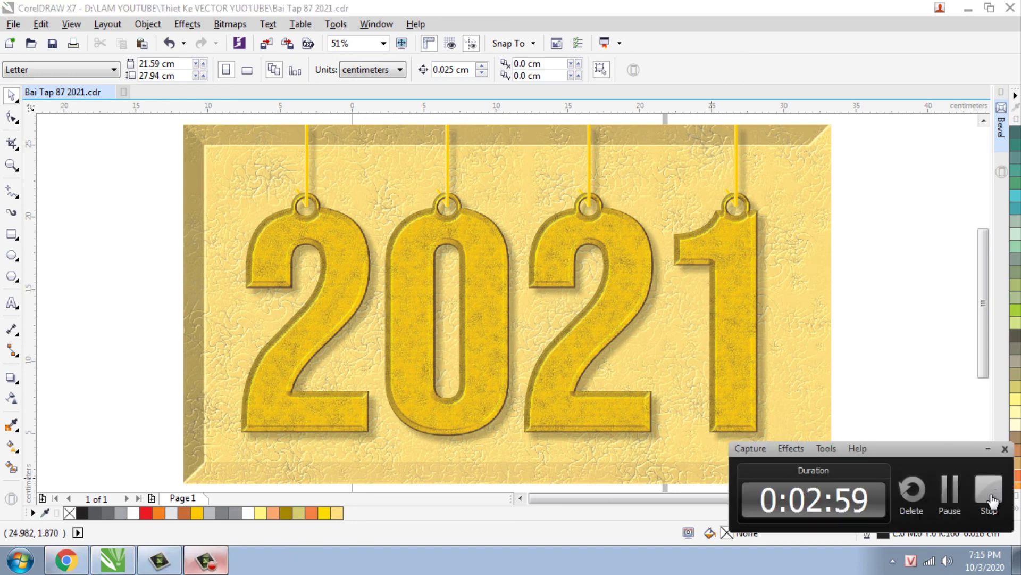
left_click(991, 500)
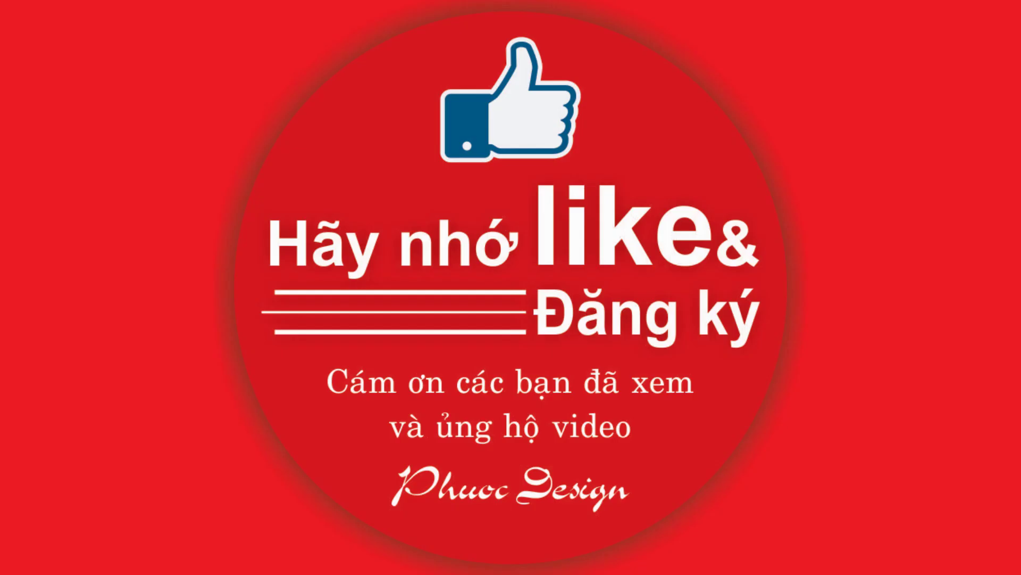